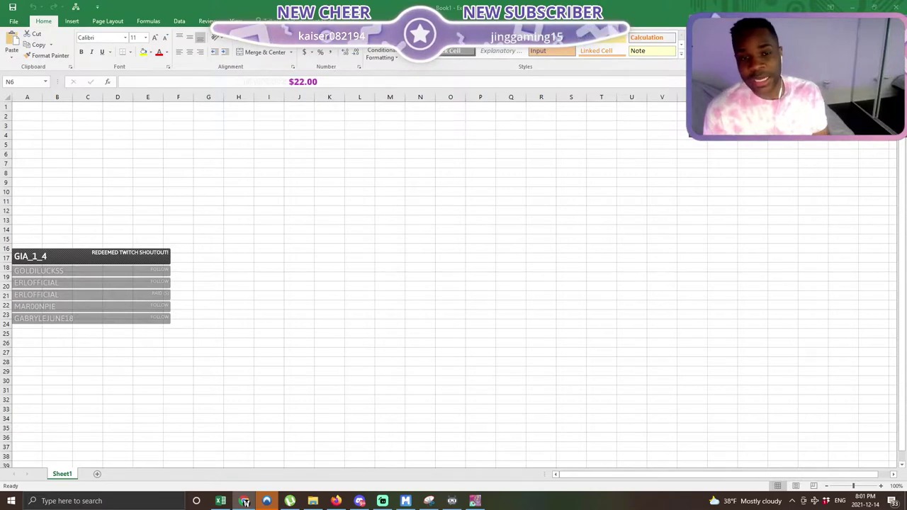
click(92, 122)
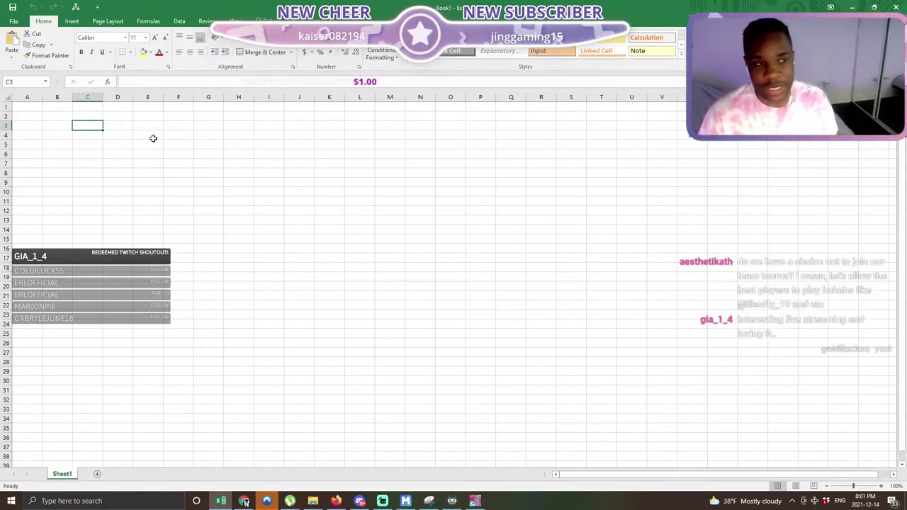
click(257, 145)
click(389, 172)
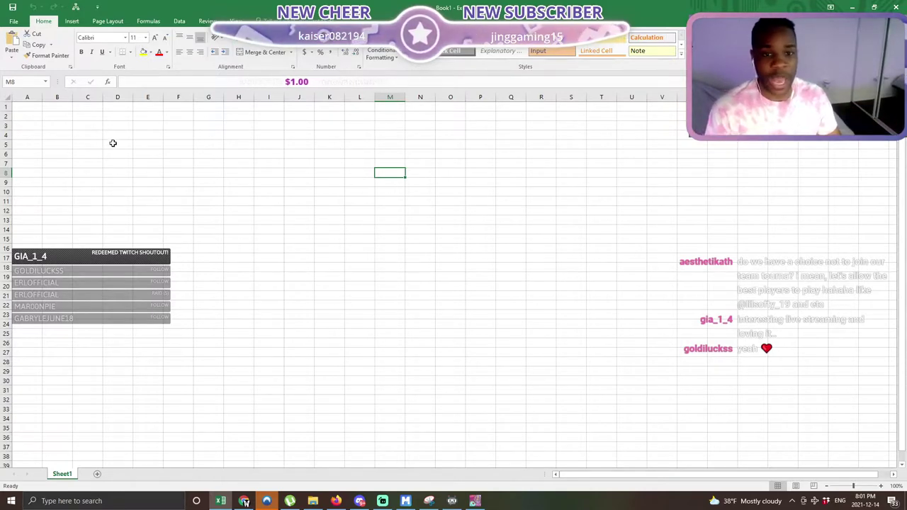
- Enter 1 and 2 in cells B3 and B4 and fill the number series down to 7 in B9
click(68, 126)
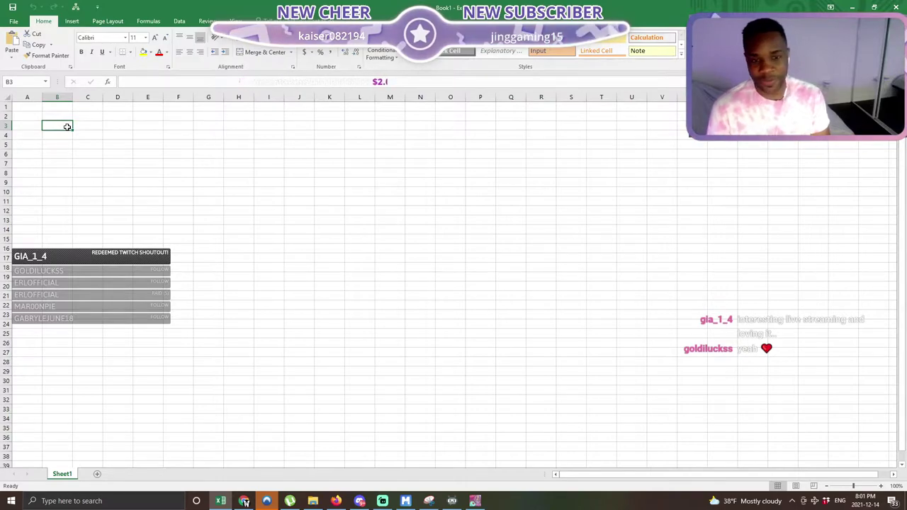
scroll(144, 213, up, 9)
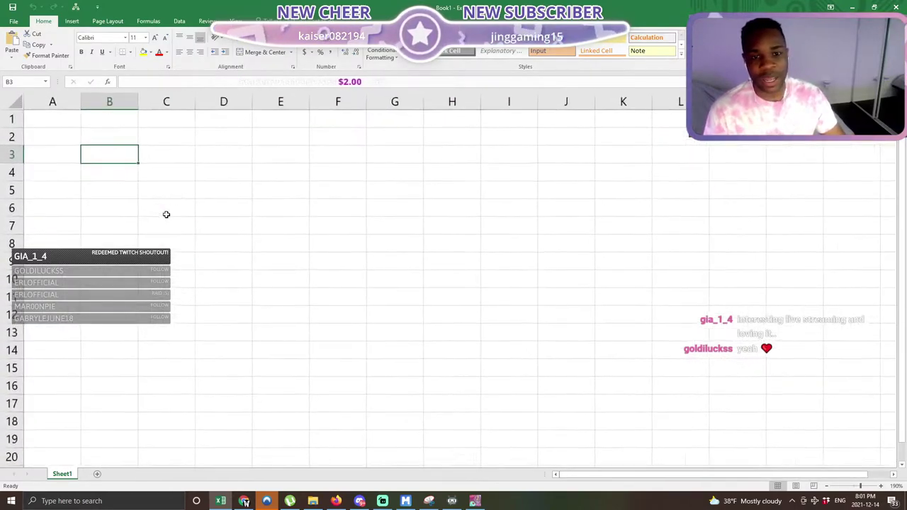
text(1)
key(ctrl+Return)
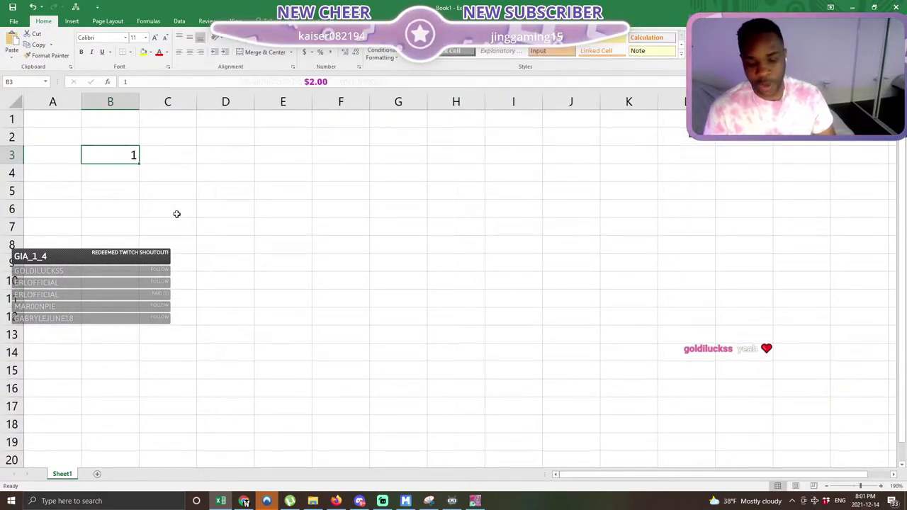
key(shift+Down)
key(Down)
text(2)
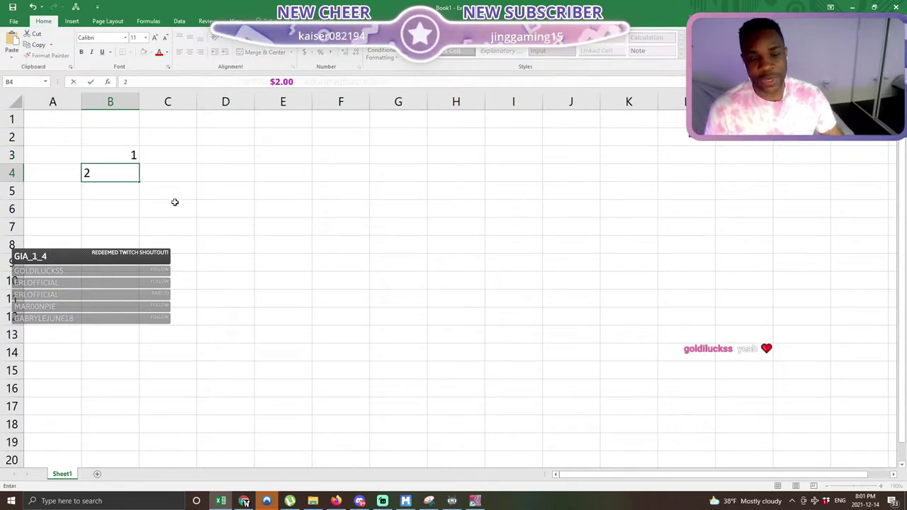
click(176, 209)
drag(106, 131, 135, 266)
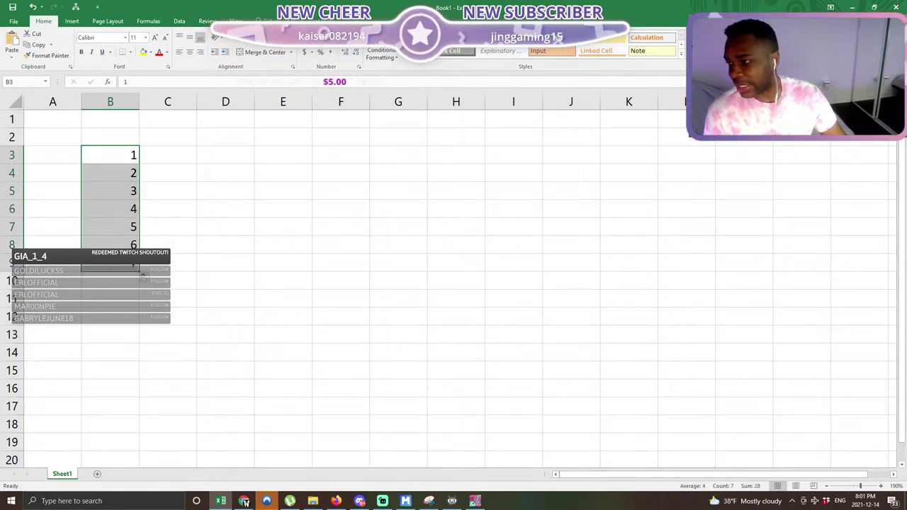
click(244, 501)
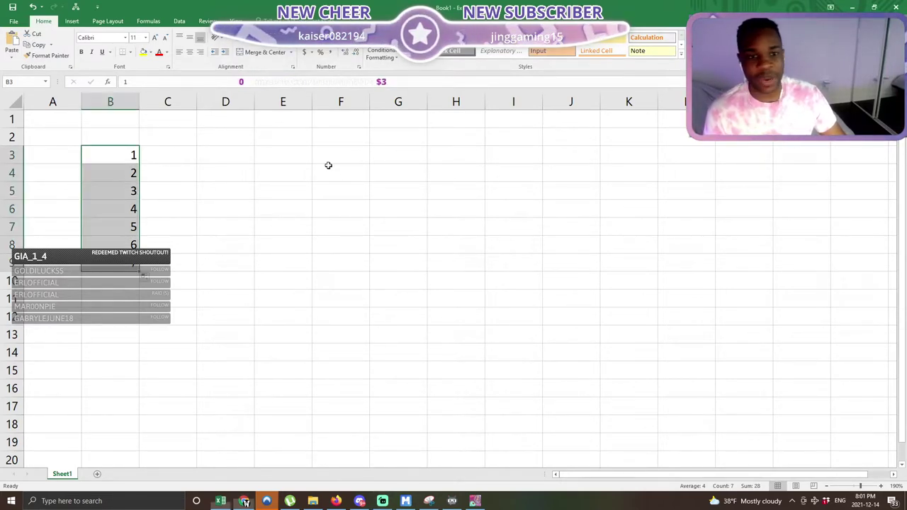
- Enter "Play the game" in cell C3 beside the number 1
click(177, 159)
text(Play the)
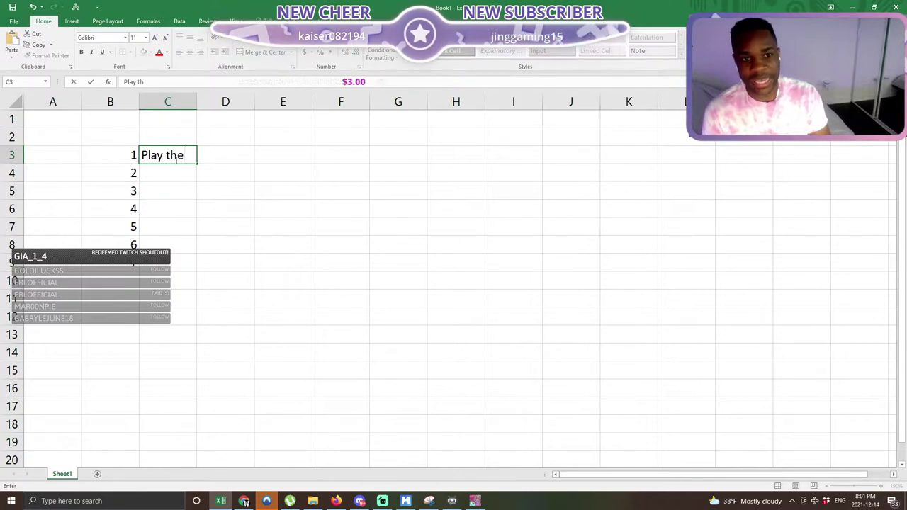
text( game)
key(Return)
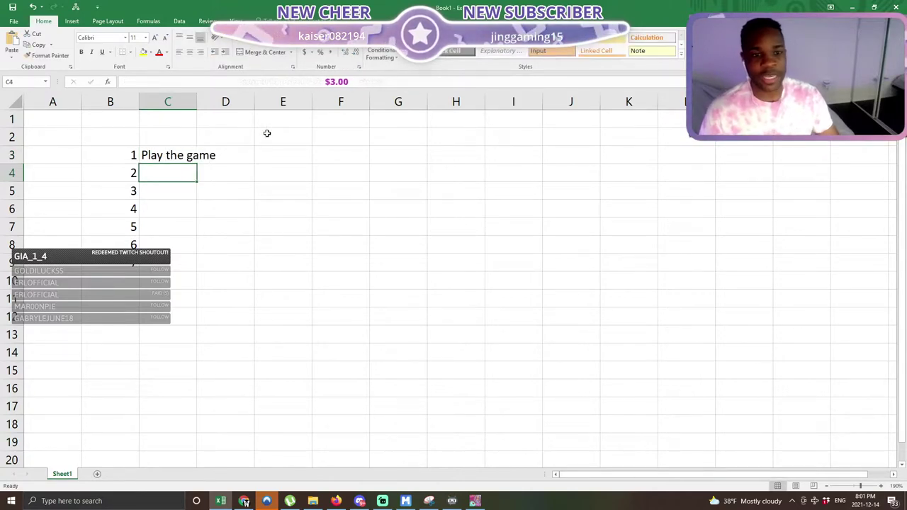
- Enter $300 in cell E3 and move it to cell F3
click(306, 160)
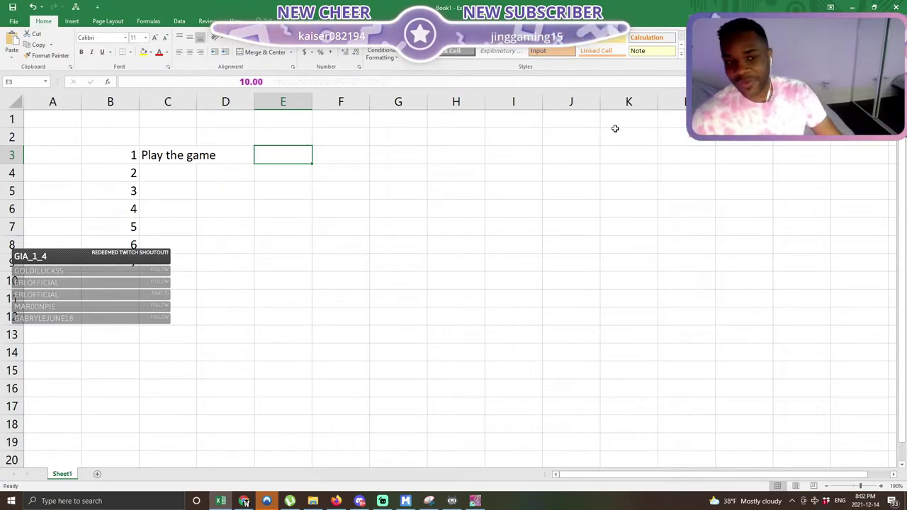
click(347, 153)
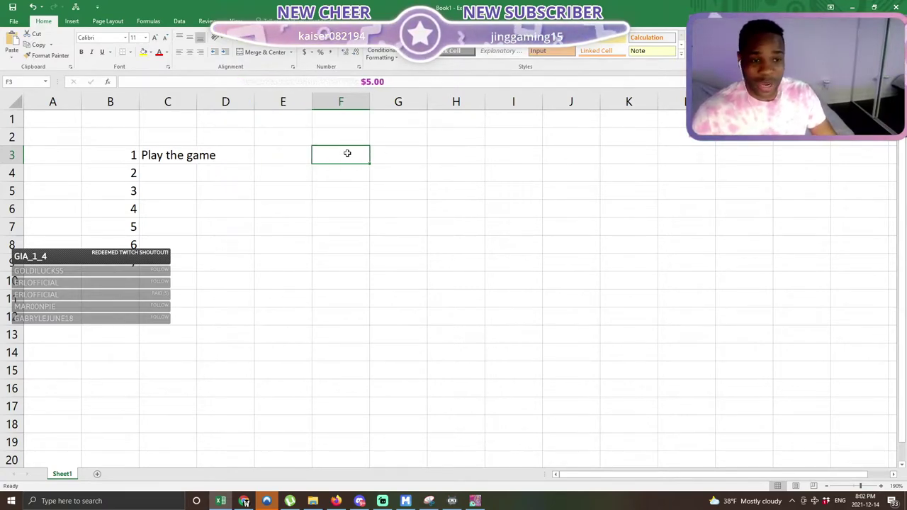
key(Left)
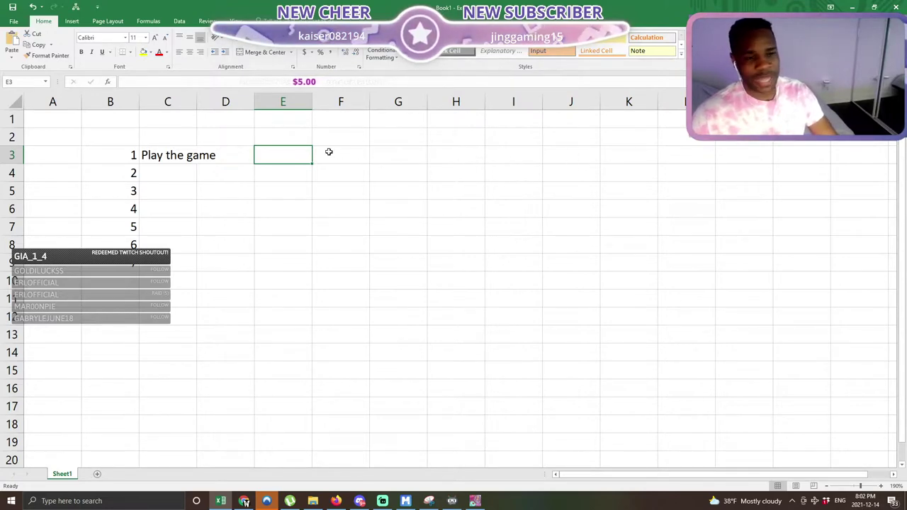
click(329, 153)
click(289, 154)
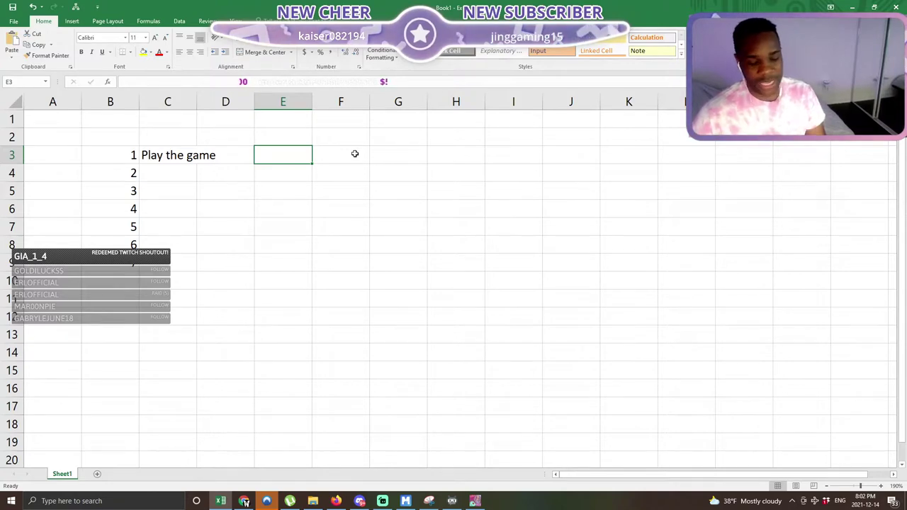
text($30)
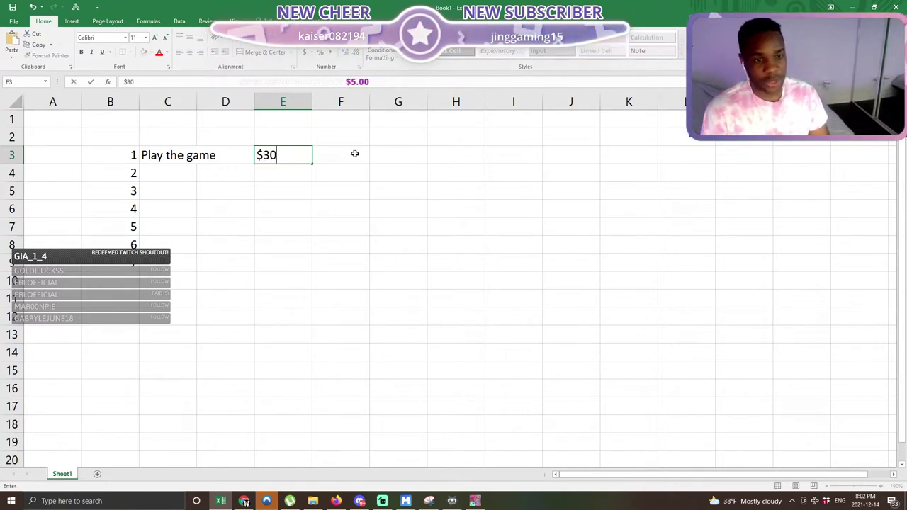
text(0)
key(Return)
click(279, 154)
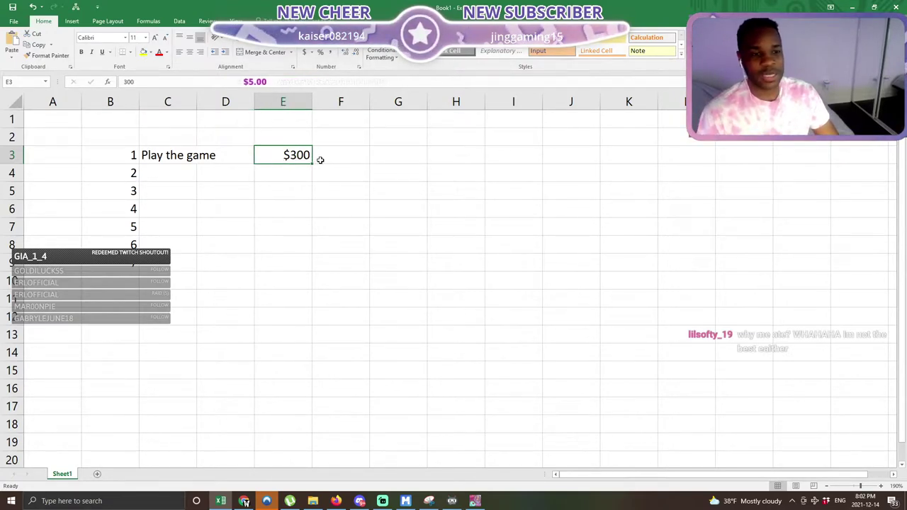
drag(320, 158, 341, 157)
- Enter 200 in cell E3 of the "Play the game" row
click(281, 154)
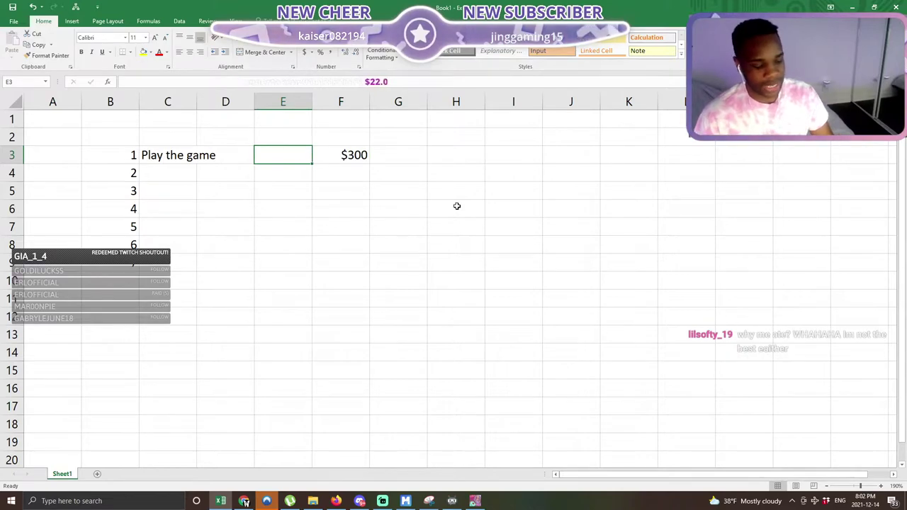
text(200)
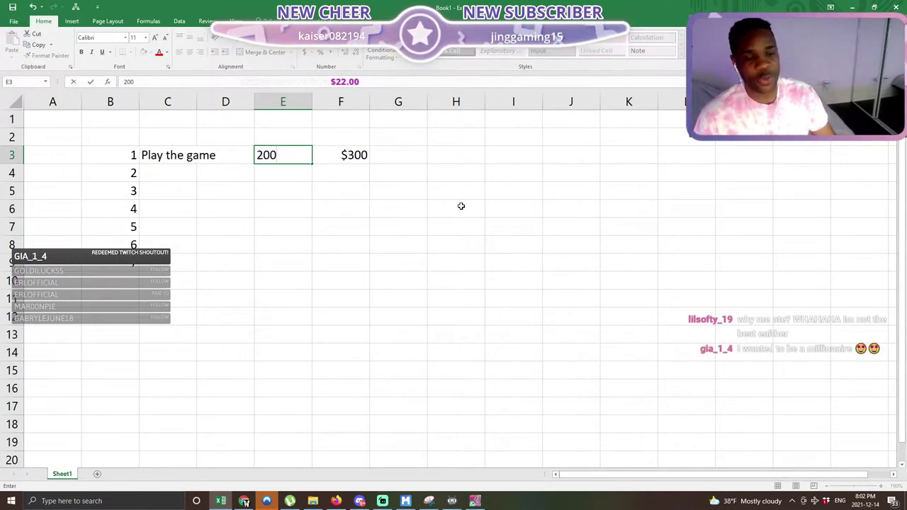
click(460, 206)
click(401, 190)
- Replace the content of cell F3 with the formula =E3*30
click(345, 157)
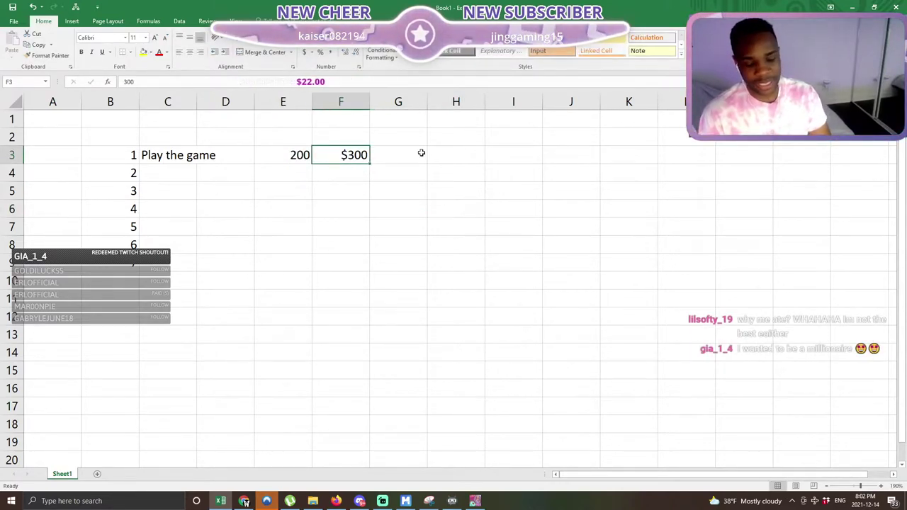
text(=)
key(Left)
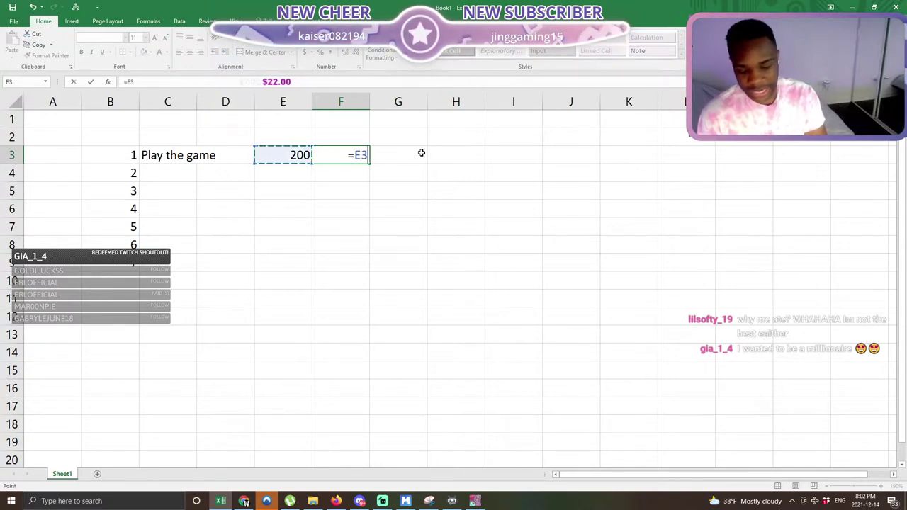
text(*30)
key(Return)
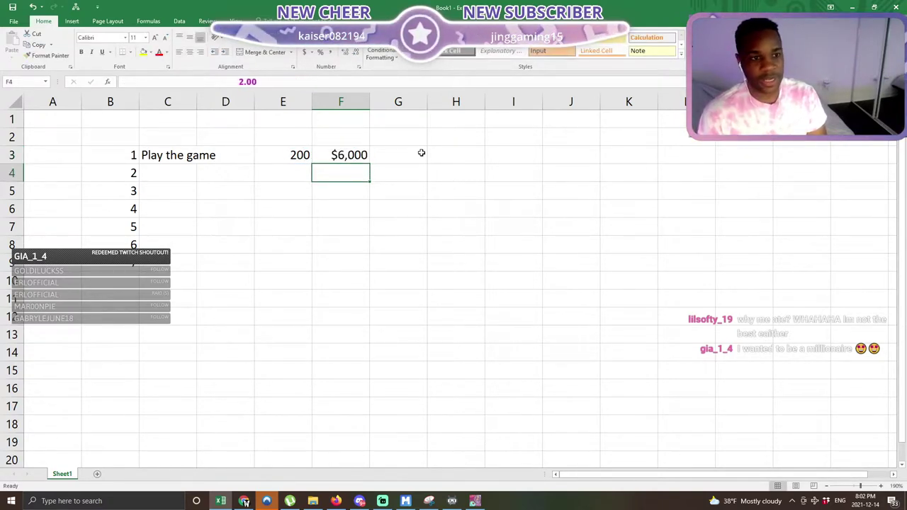
- Format cell F3 with a thousands separator and no decimal places
key(Up)
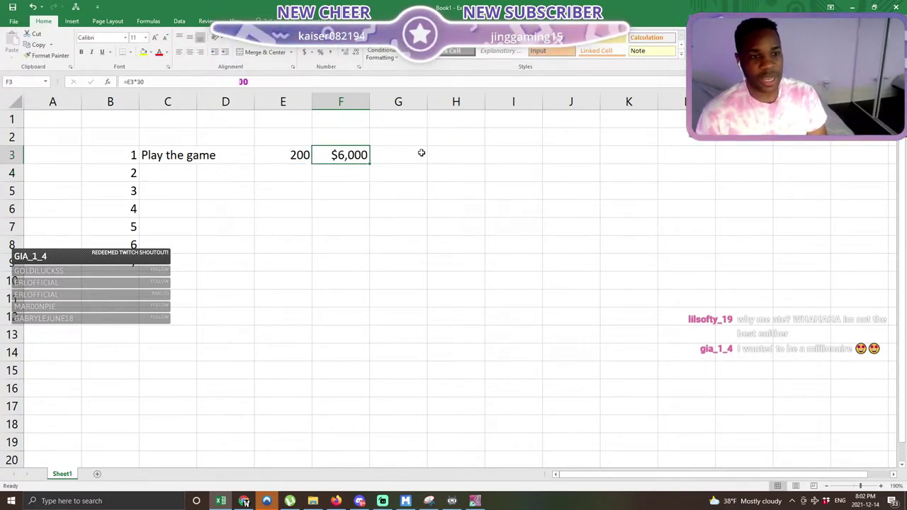
click(332, 52)
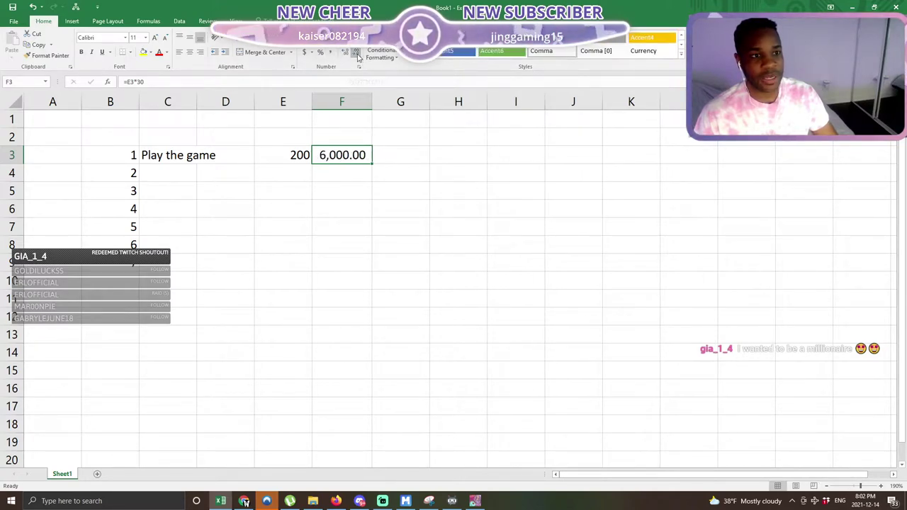
click(356, 53)
click(357, 53)
click(384, 162)
key(Left)
- Label cell G2 "SLP" and enter the value 0.1 in cell H2 beside it
click(400, 155)
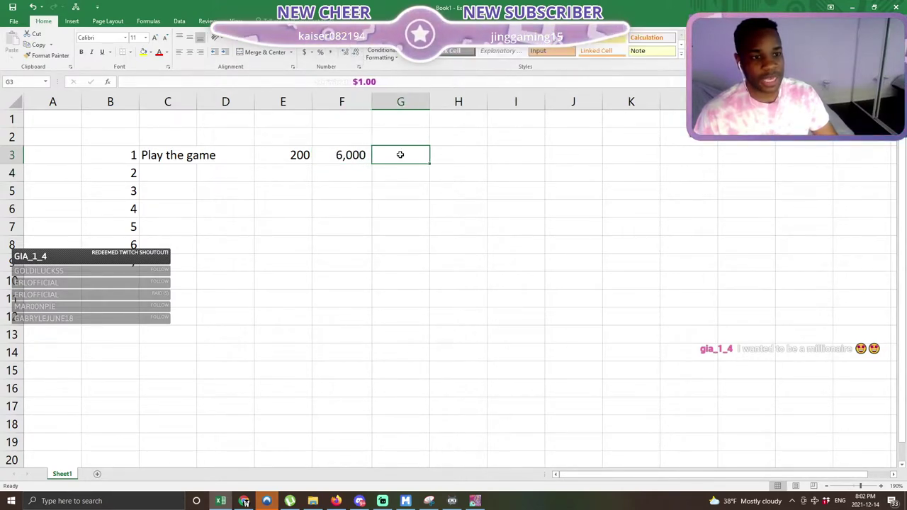
click(416, 137)
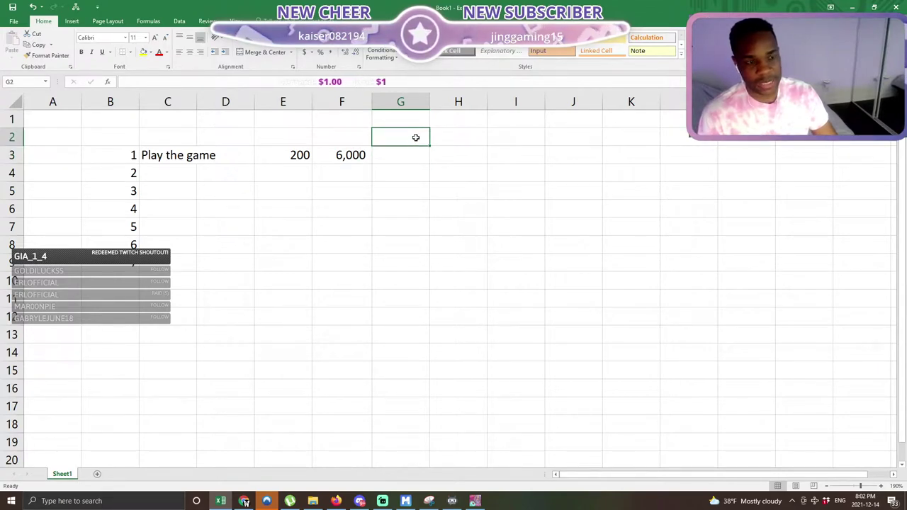
text(SLP)
key(Up)
key(Down)
key(Right)
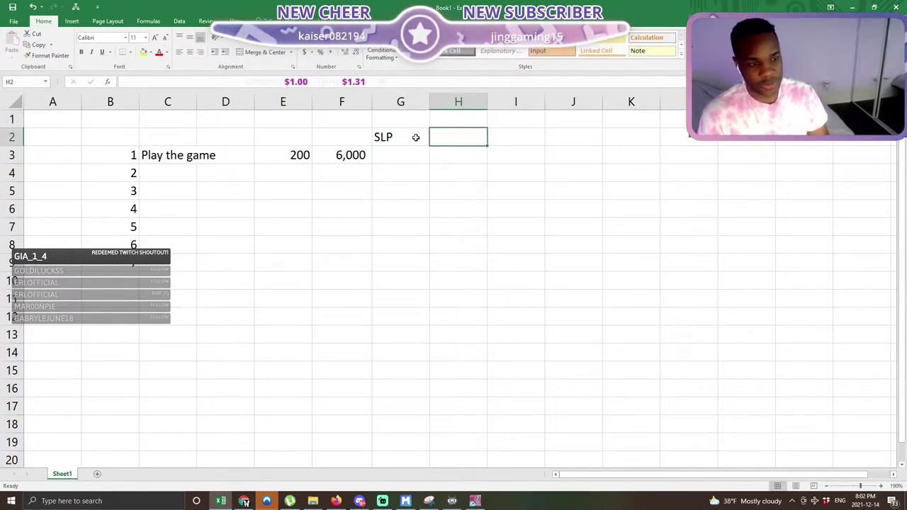
text(0.1)
key(Return)
- Enter the formula =F3*H2 in cell G3 to multiply the F3 amount by the SLP value
click(397, 149)
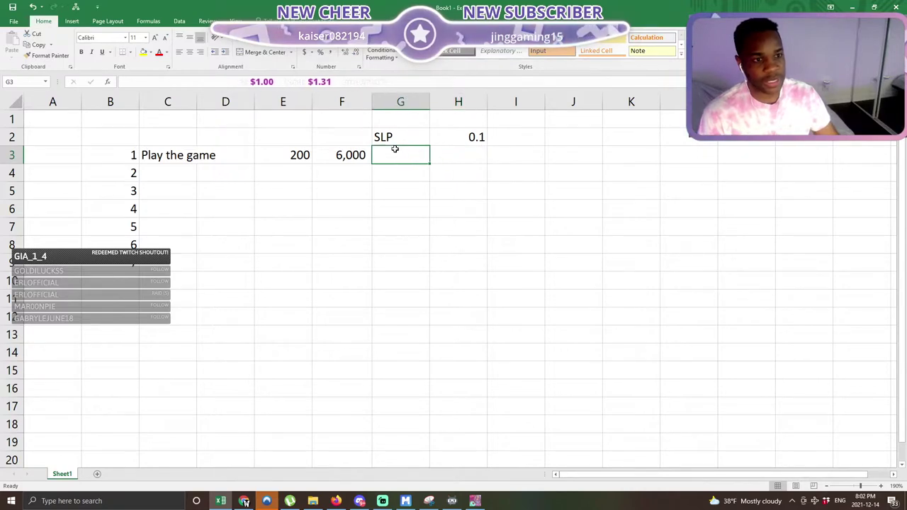
text(=)
click(356, 156)
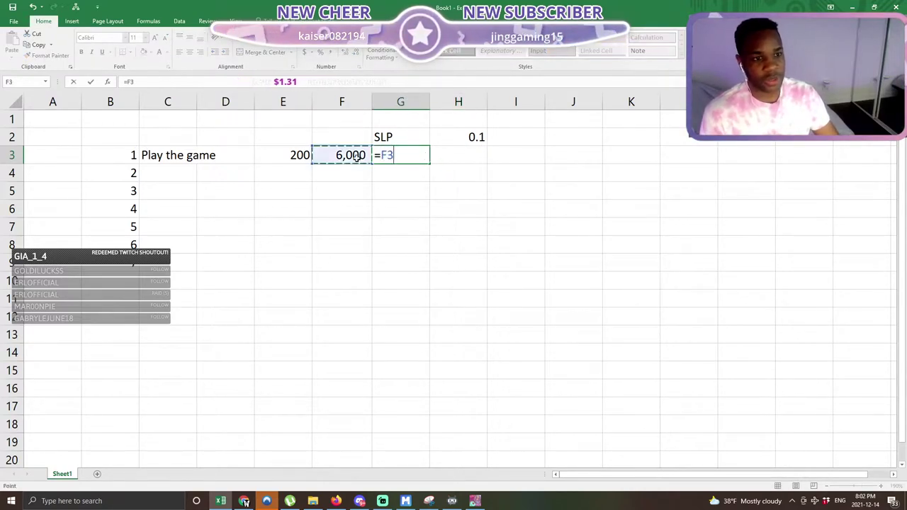
text(*)
click(450, 138)
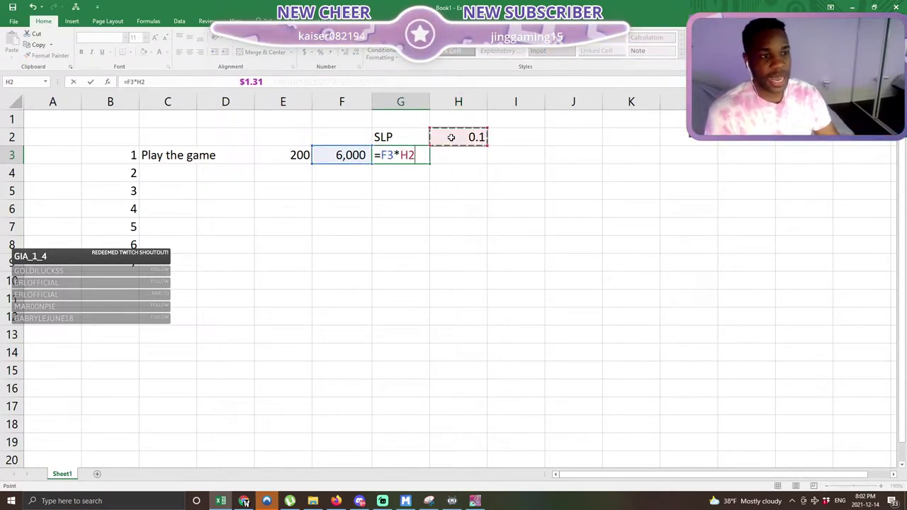
key(Return)
click(445, 151)
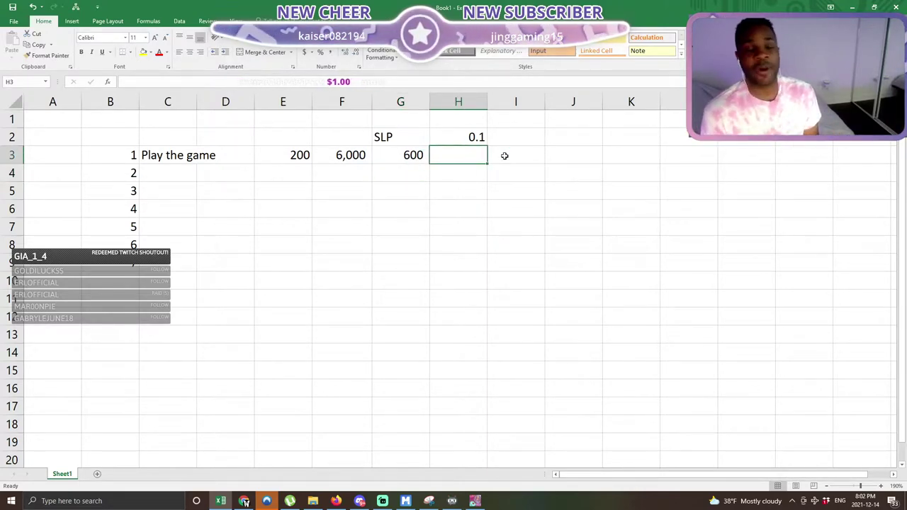
- Set the SLP value in cell H2 to 0.05 and check the calculated amount in G3
key(alt)
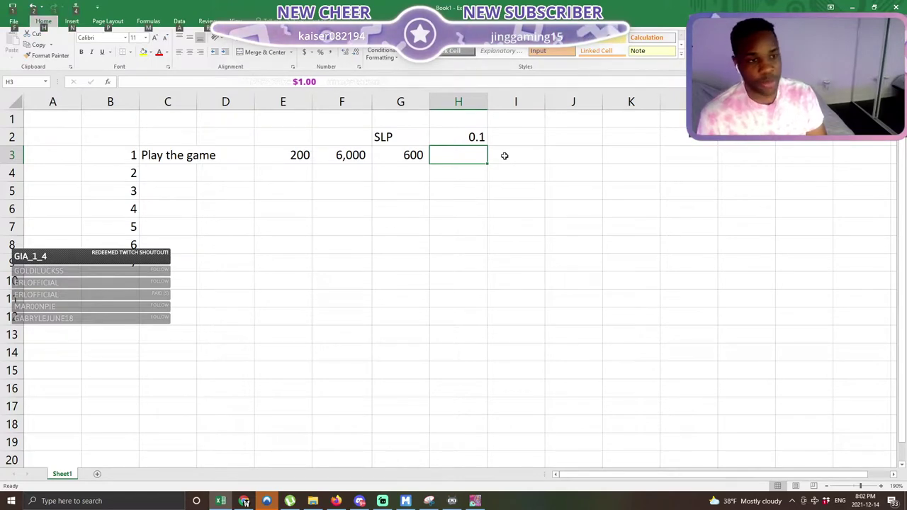
key(Escape)
double_click(479, 140)
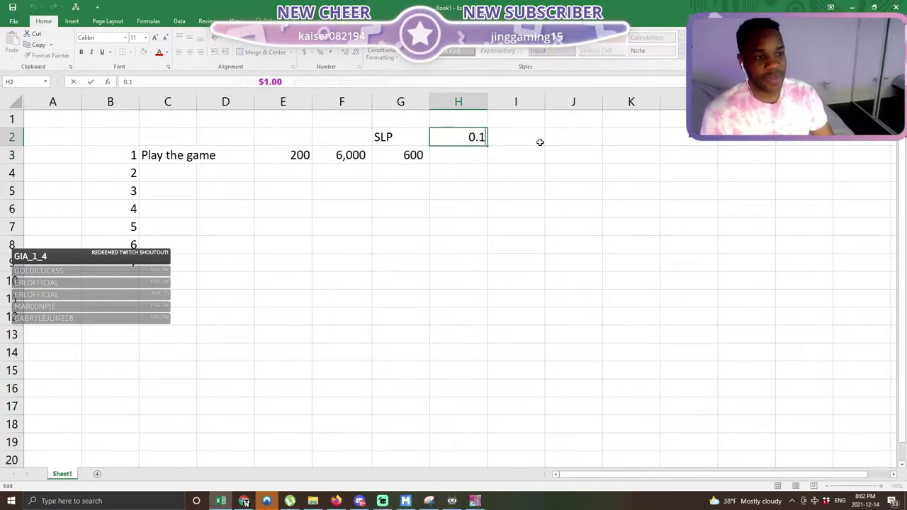
key(BackSpace)
text(05)
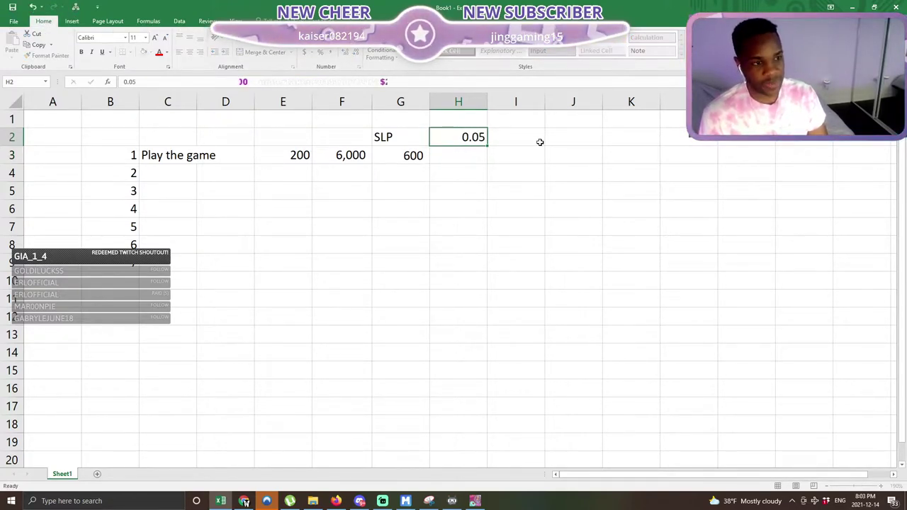
key(Return)
click(422, 155)
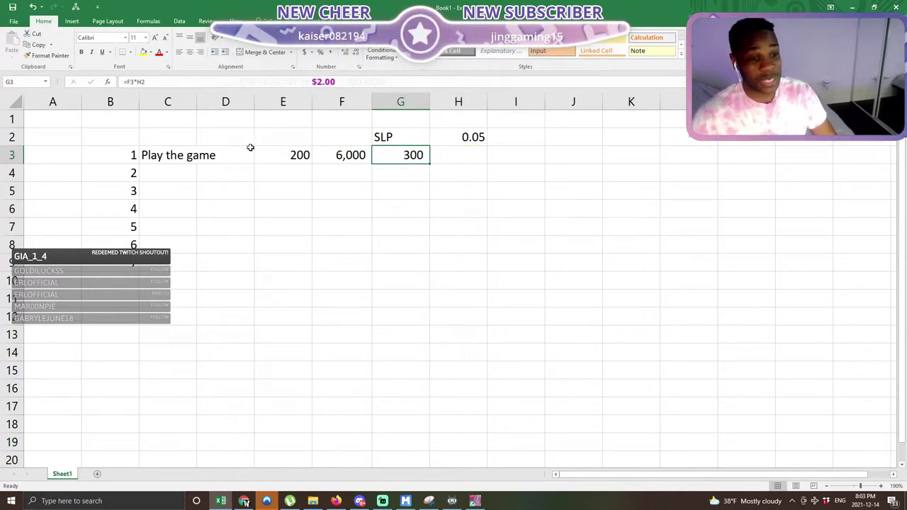
click(299, 153)
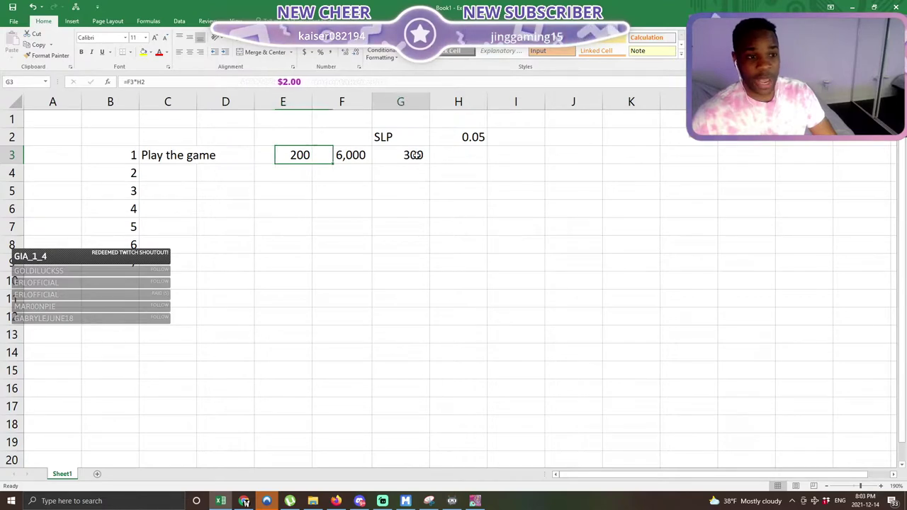
- Review the formulas behind the calculated amounts in cells G3 and F3
click(411, 156)
click(352, 149)
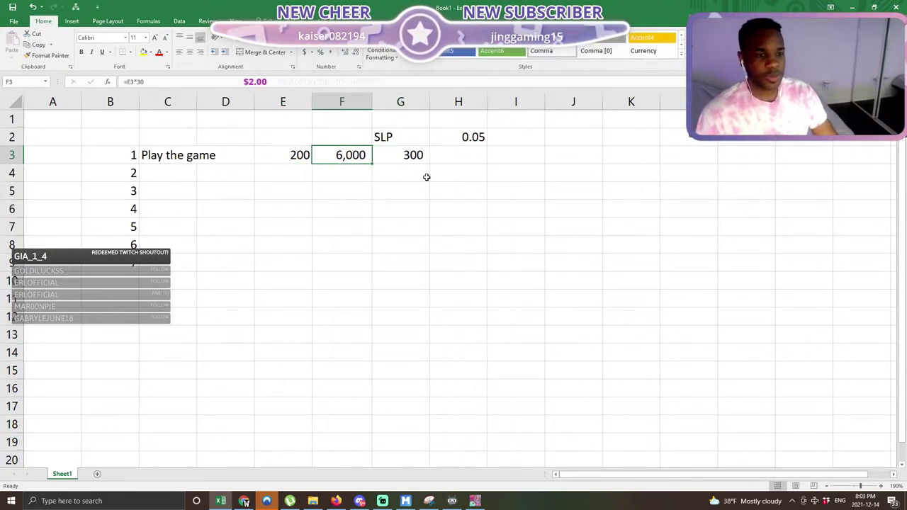
key(F2)
key(Escape)
key(F2)
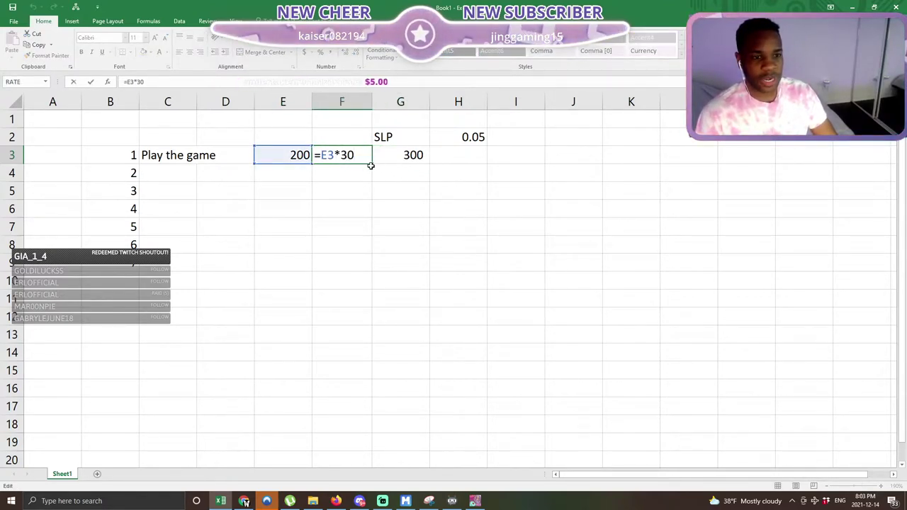
key(ctrl+Return)
- Set the "Play the game" amount in cell E3 to 450 and check the recalculated result in G3
click(290, 154)
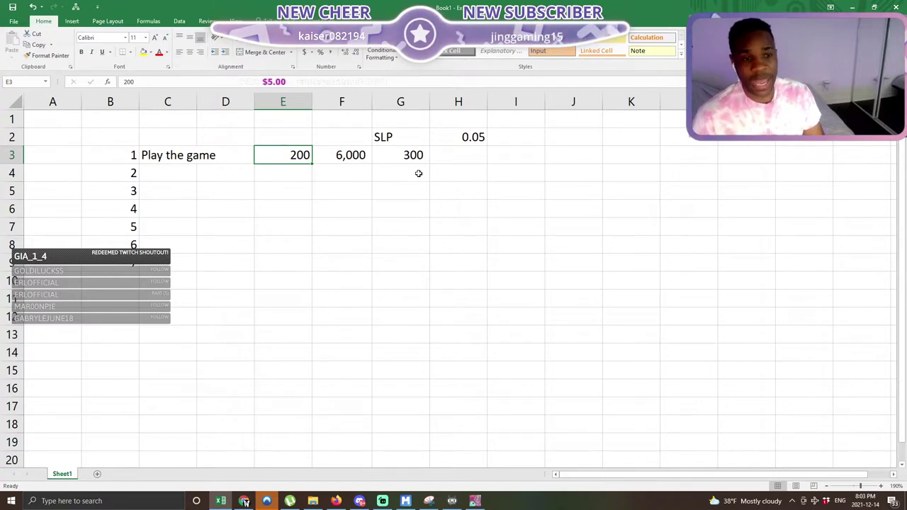
text(500)
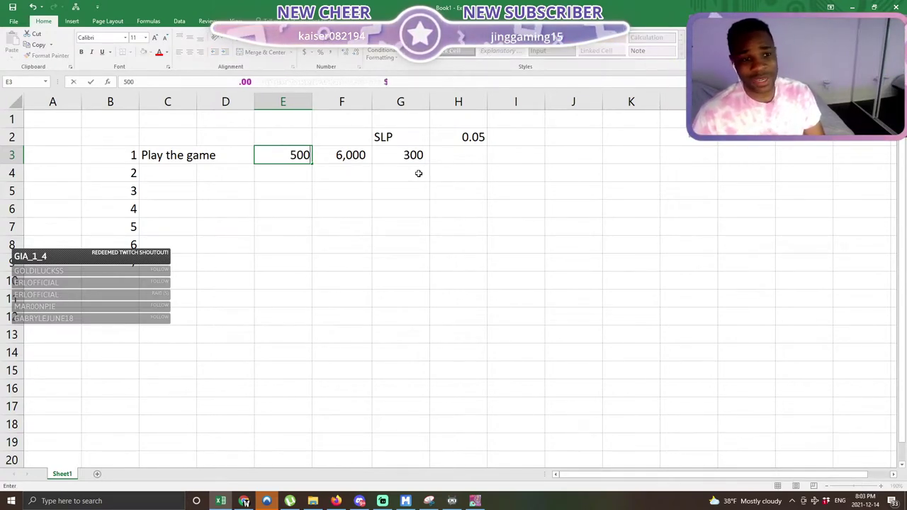
key(BackSpace)
text(450)
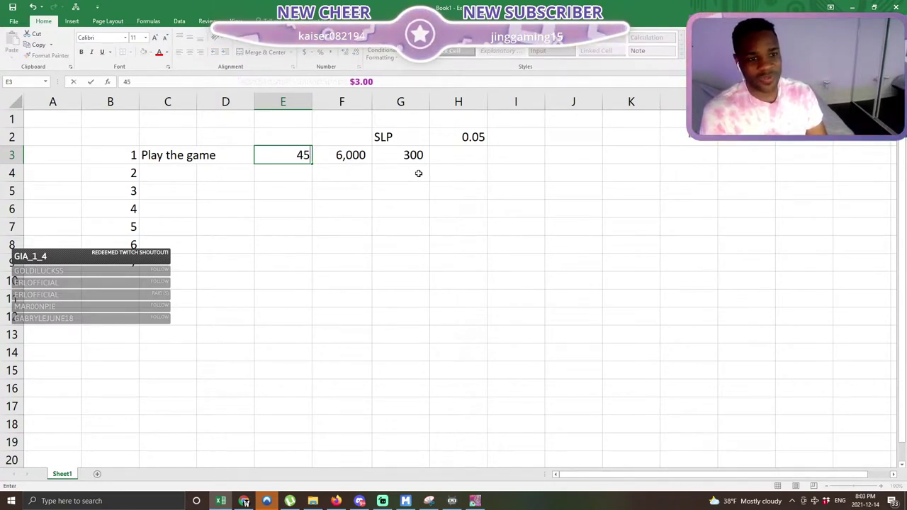
key(Return)
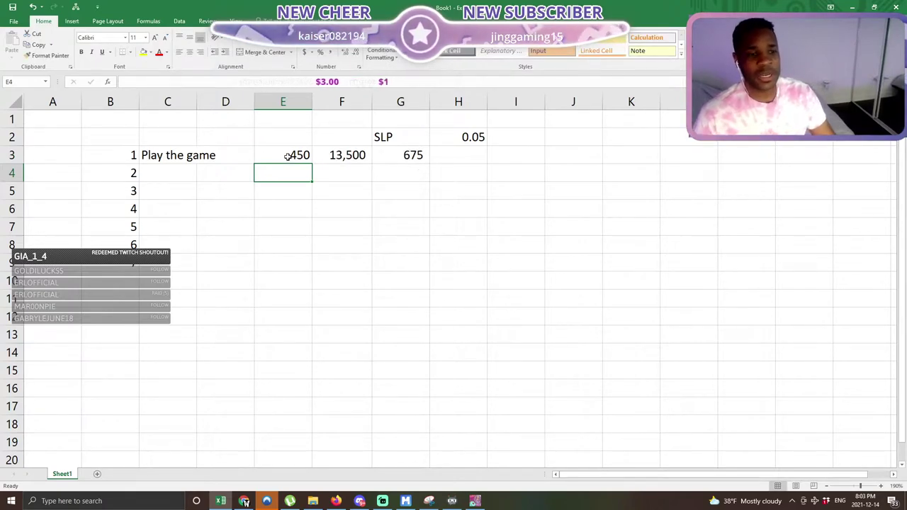
click(288, 156)
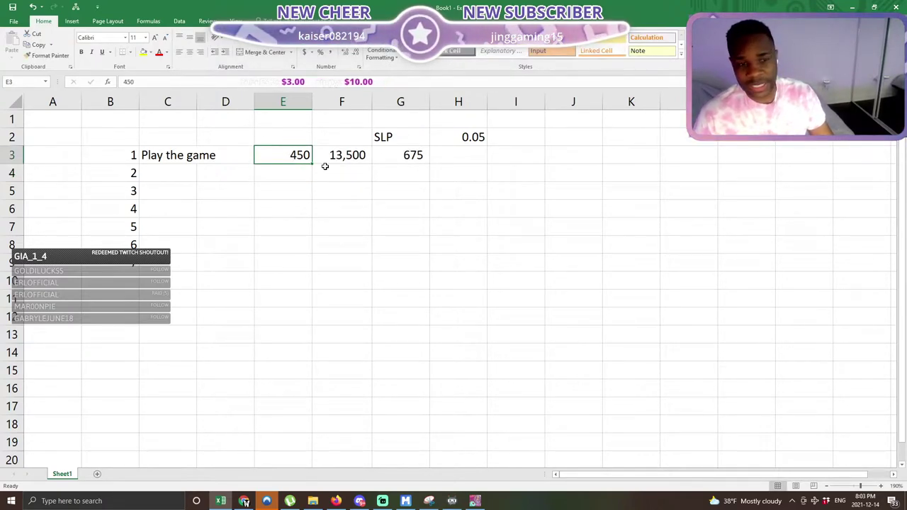
click(398, 167)
click(411, 141)
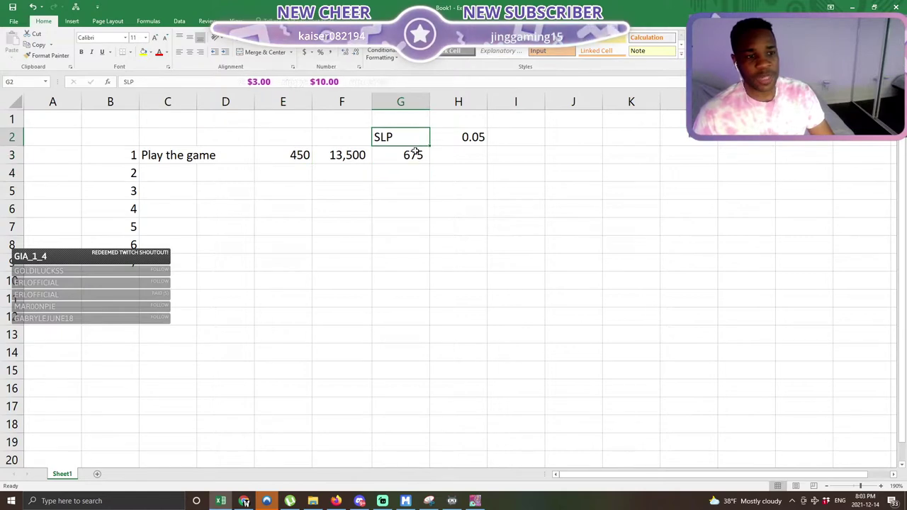
click(416, 155)
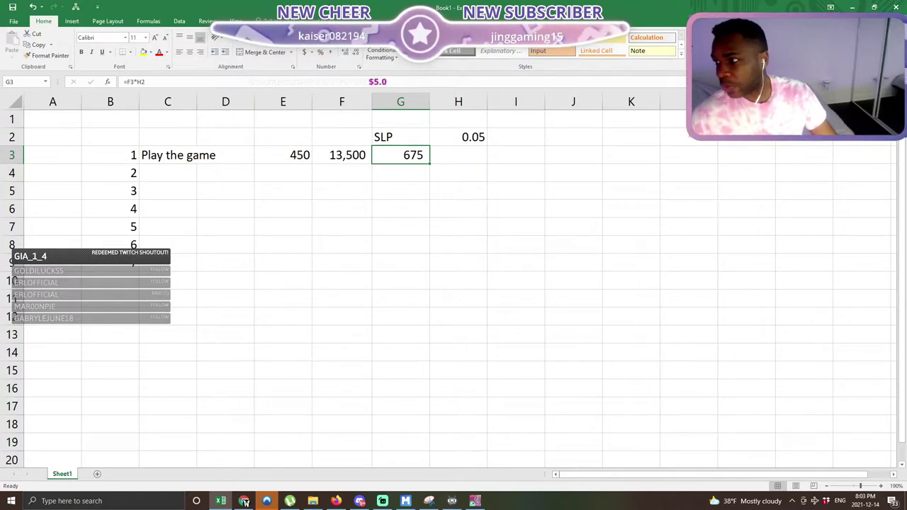
click(244, 501)
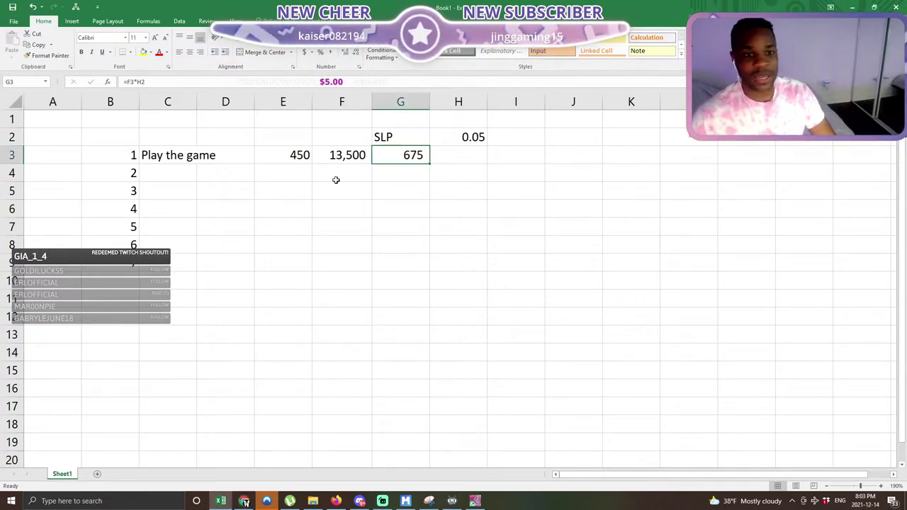
- Enter "Breeding" in cell C4 as the second item of the numbered list
click(174, 170)
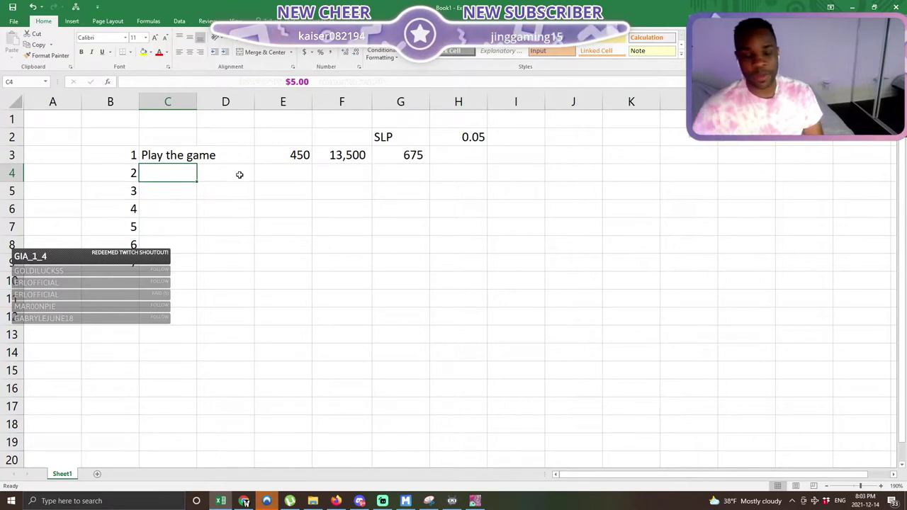
text(Breeding)
key(Return)
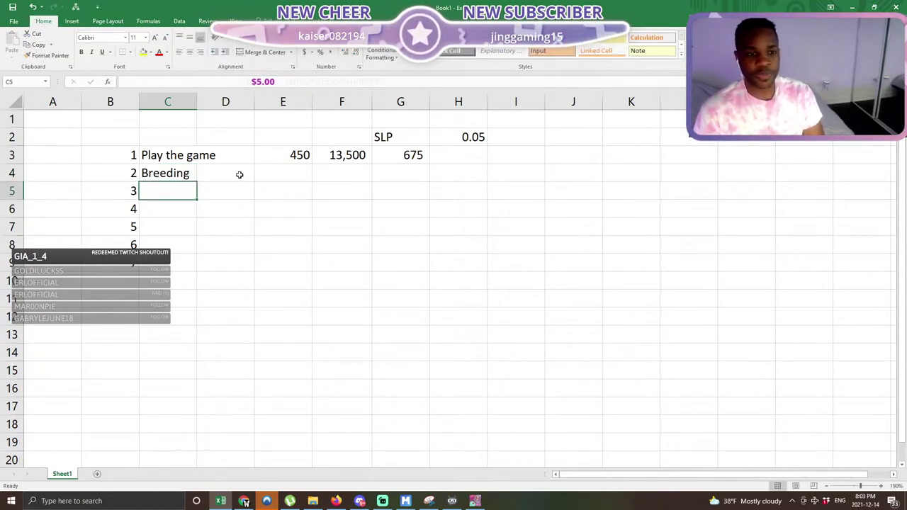
click(240, 174)
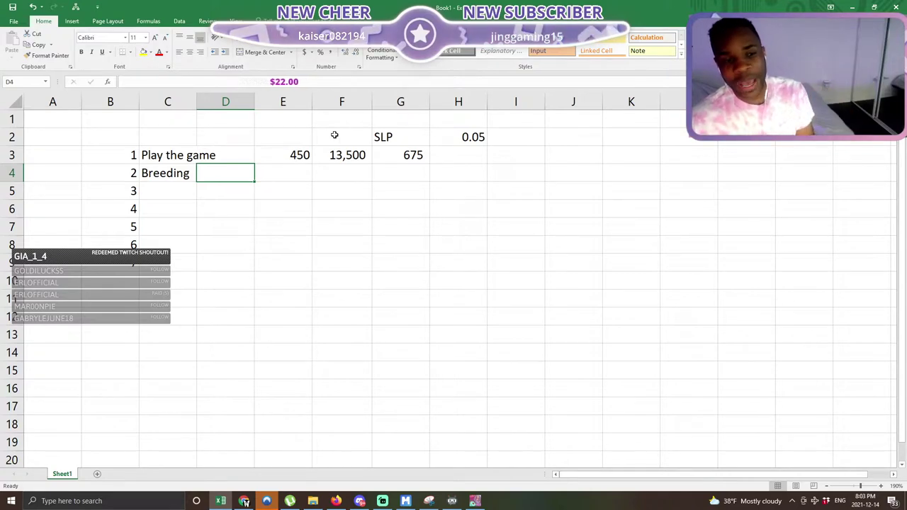
click(381, 174)
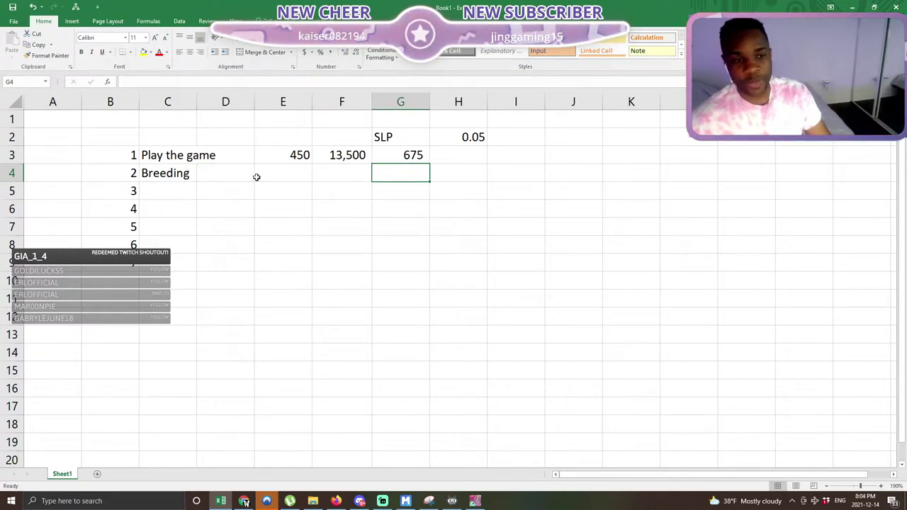
click(309, 170)
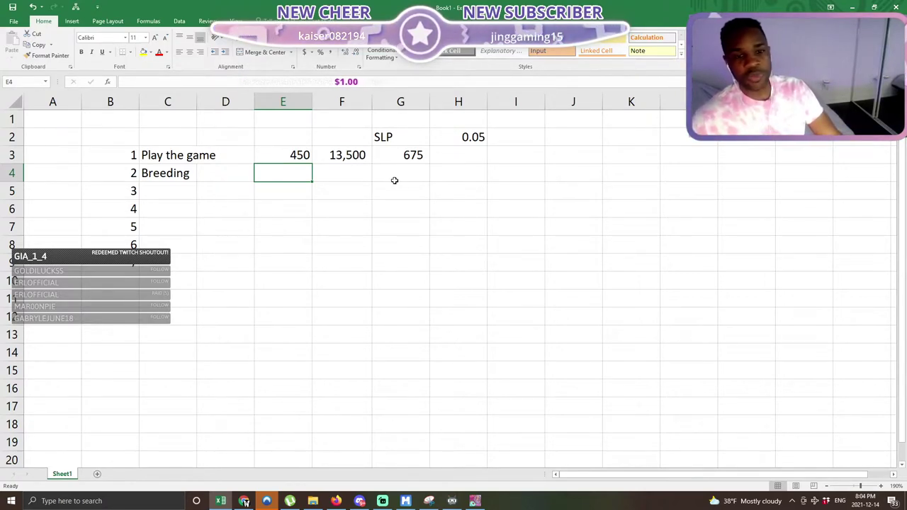
click(324, 175)
click(298, 172)
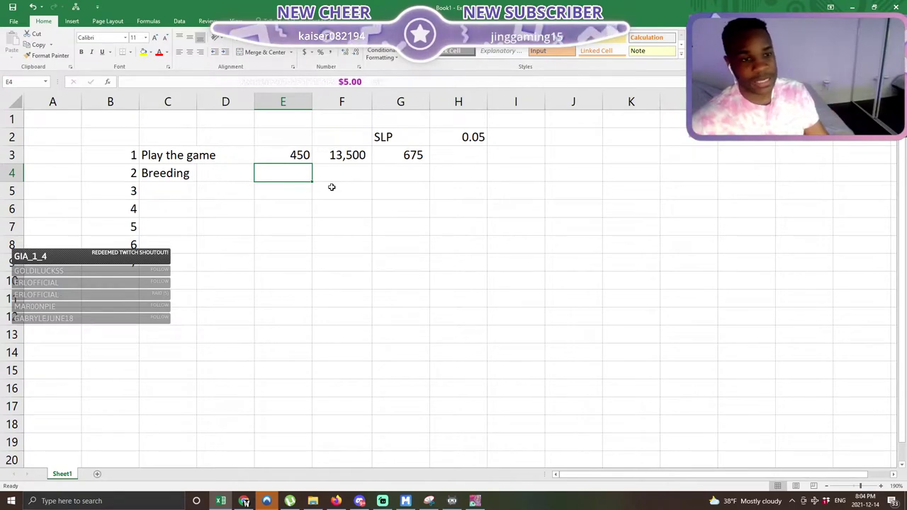
click(327, 185)
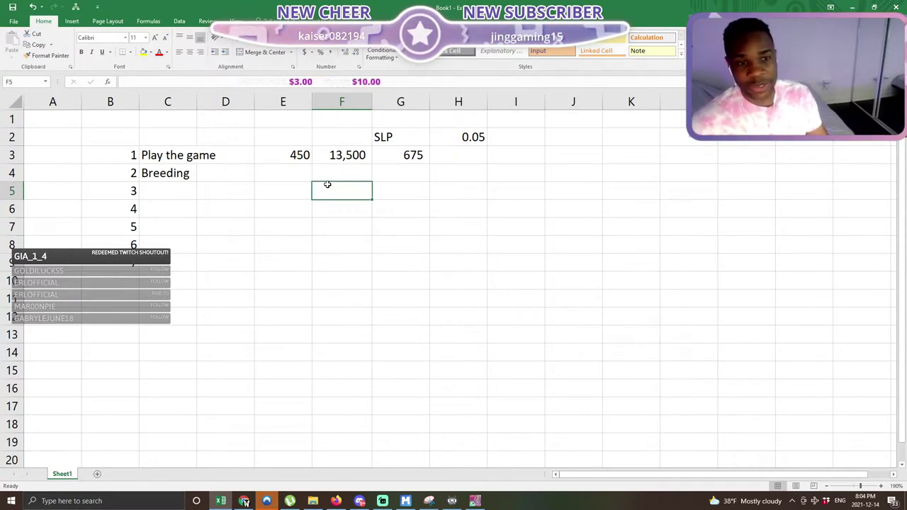
click(282, 171)
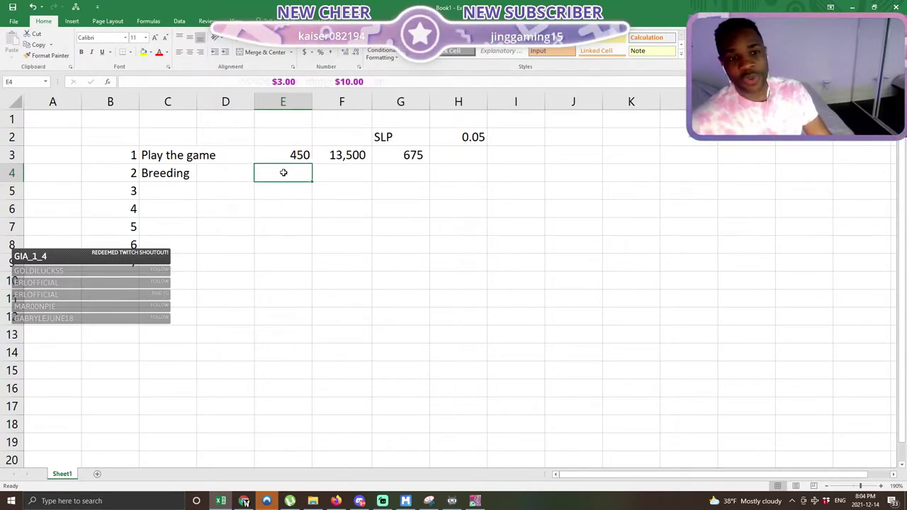
click(351, 170)
- Enter 100 in cell E4 for Breeding and the formula =E4/3 in cell F4
click(293, 165)
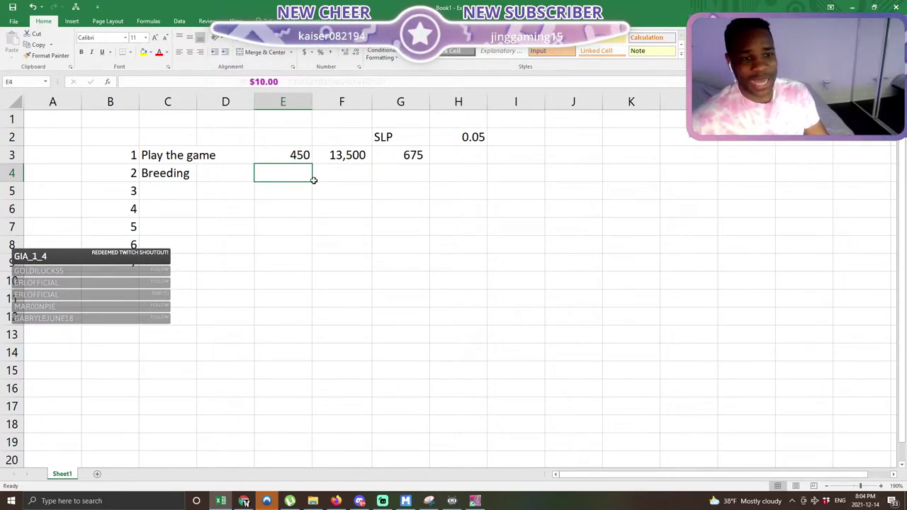
text(100)
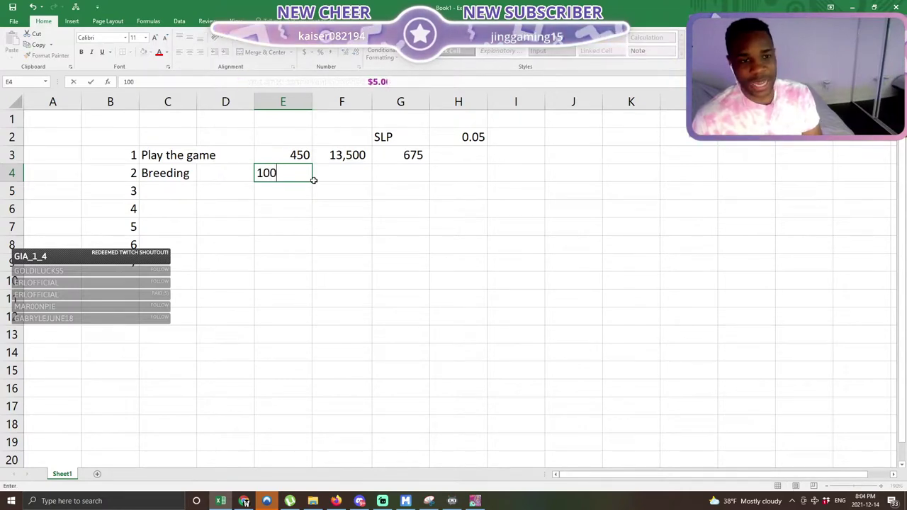
key(Return)
click(315, 181)
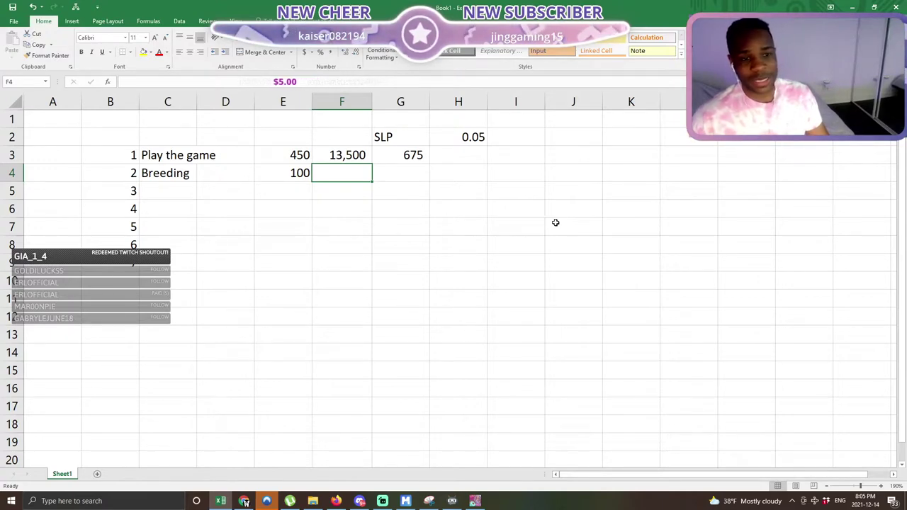
text(=E4/3)
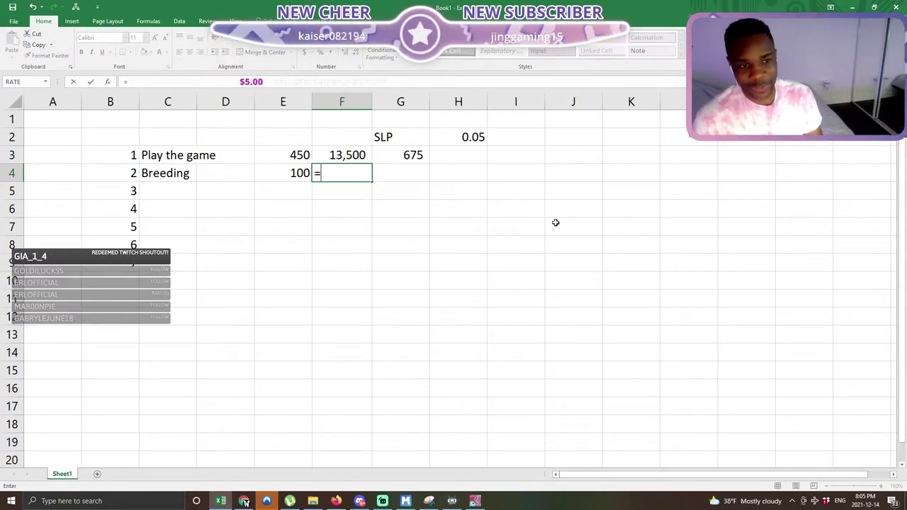
key(Return)
key(Up)
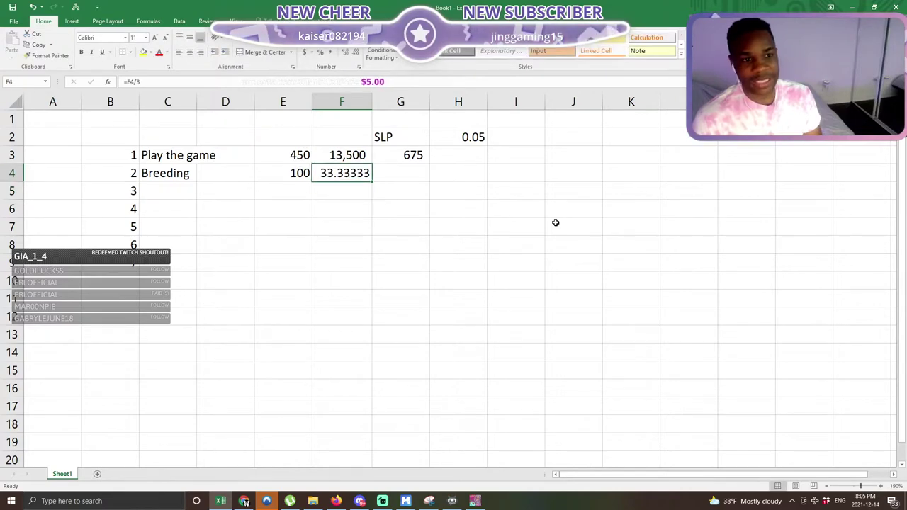
- Enter the value 100 in cell G4 of the Breeding row
key(Right)
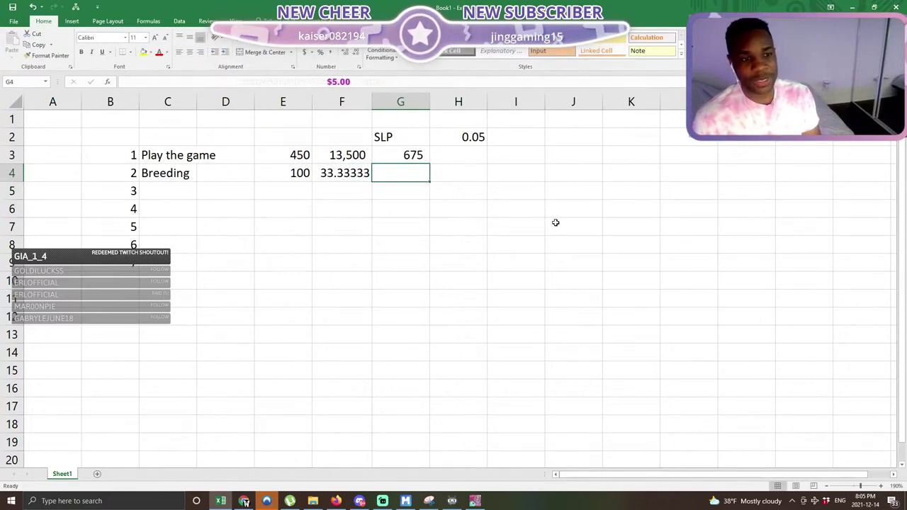
text(1)
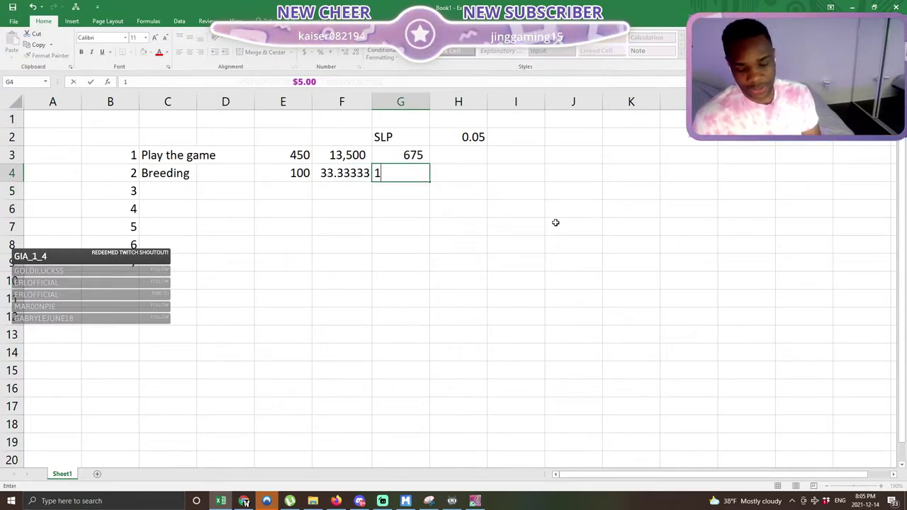
text(00)
key(Tab)
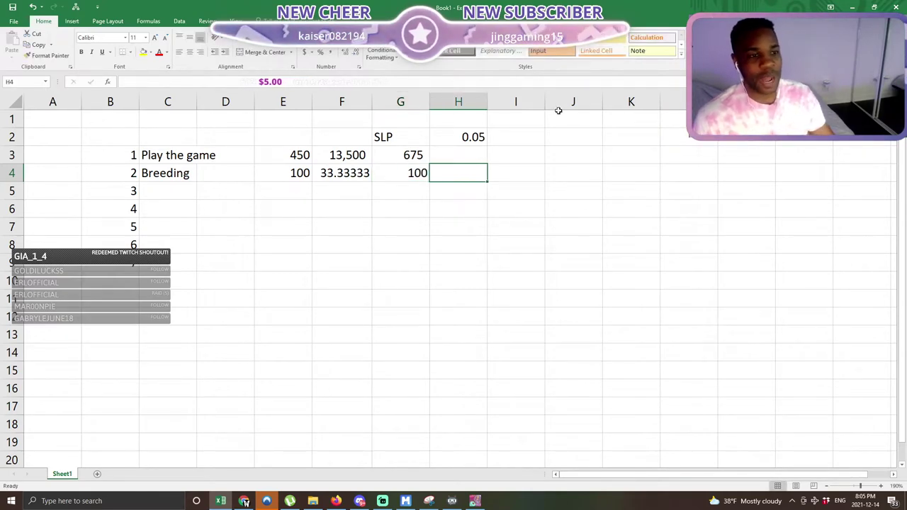
- Move the "Play the game" result formula from G3 to K3 and enter the heading "Total" in K2
click(414, 157)
key(ctrl+x)
click(654, 156)
key(ctrl+v)
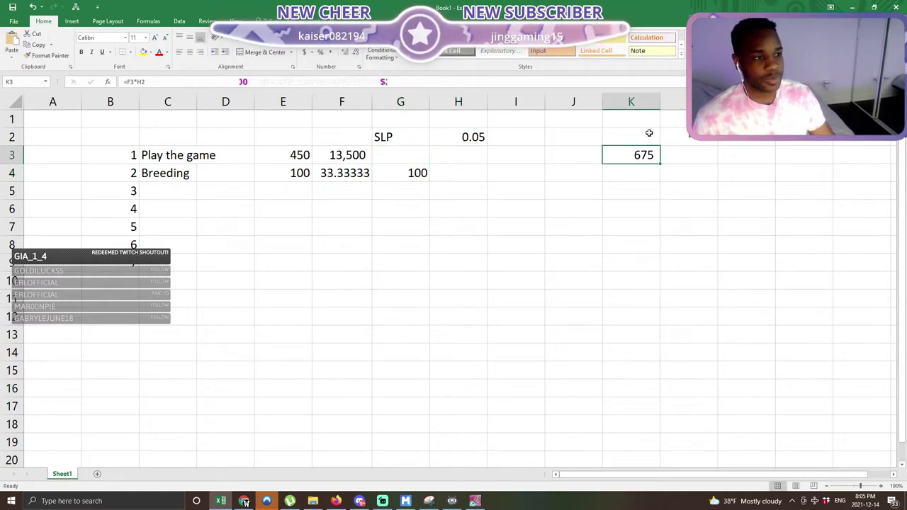
click(649, 133)
text(Total)
key(Return)
key(Return)
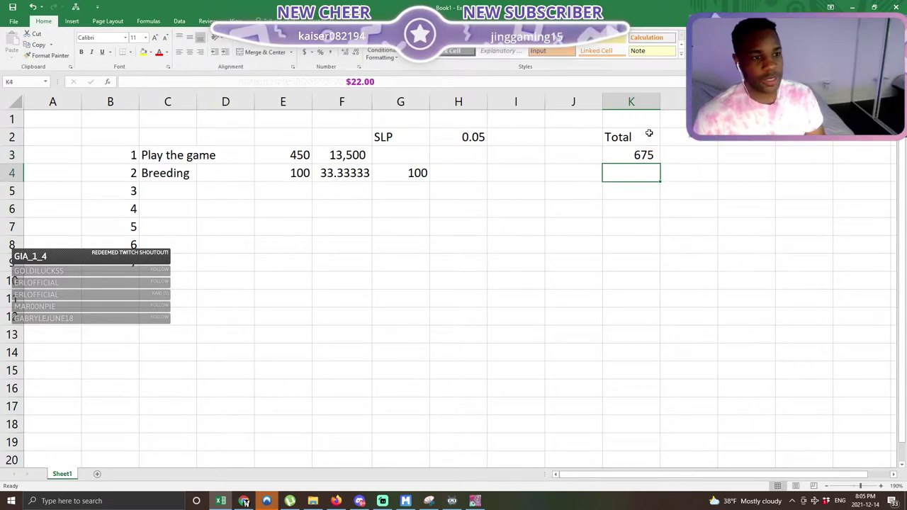
- Enter the formula =F4*G4 in cell K4 for the Breeding total and show it without decimal places
key(Left)
key(Right)
text(=)
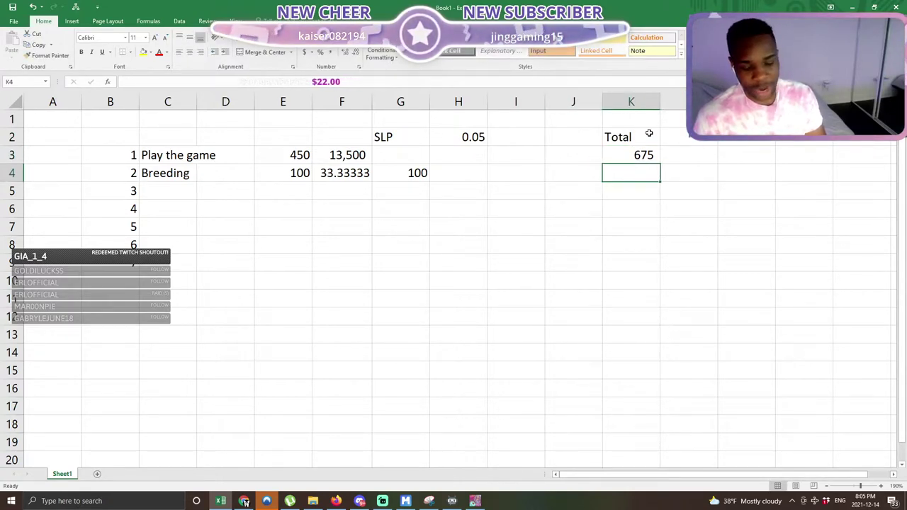
click(341, 173)
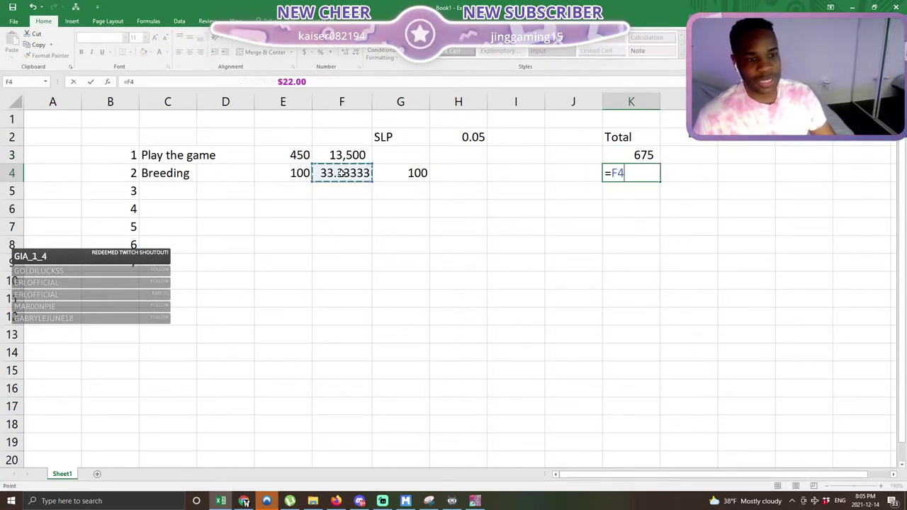
text(*)
key(Left)
key(Left)
key(Left)
key(Left)
key(ctrl+Return)
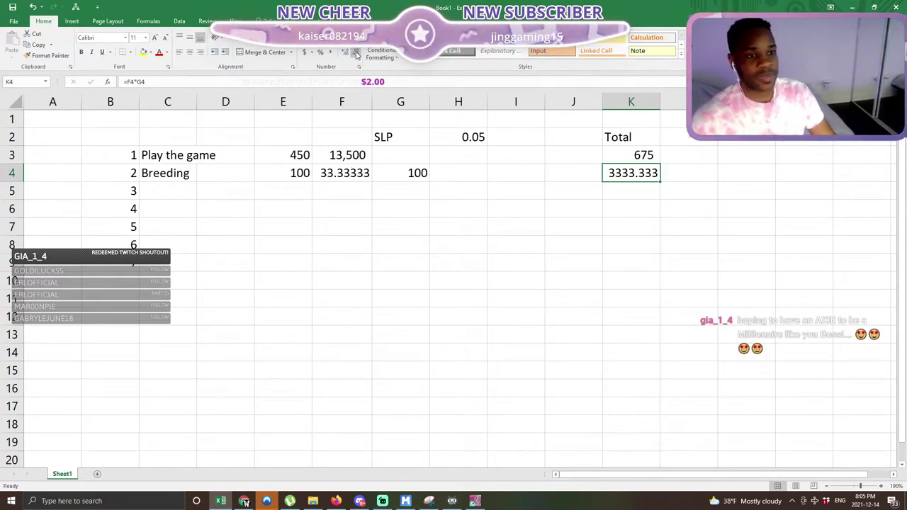
click(647, 191)
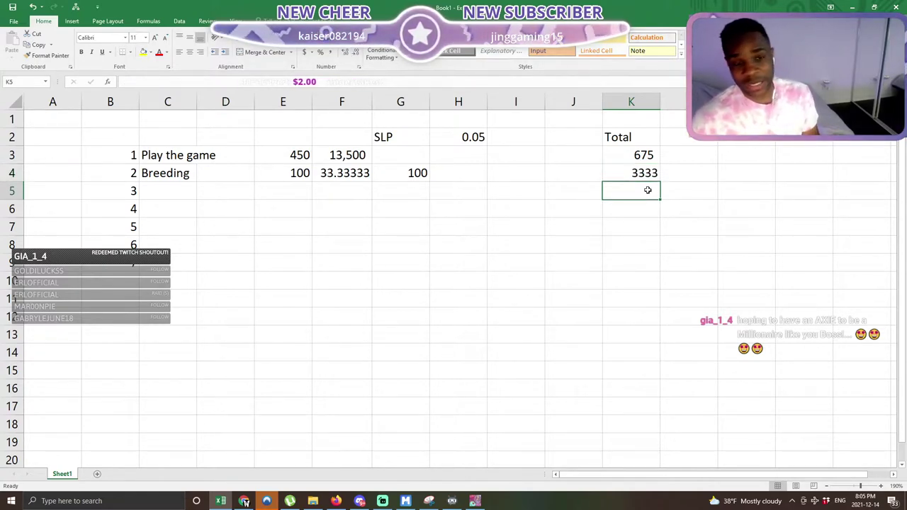
click(632, 177)
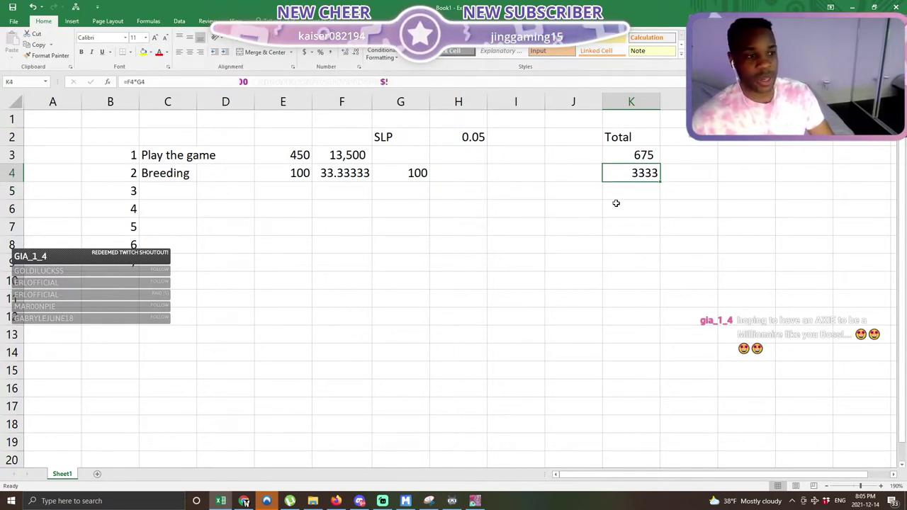
click(626, 188)
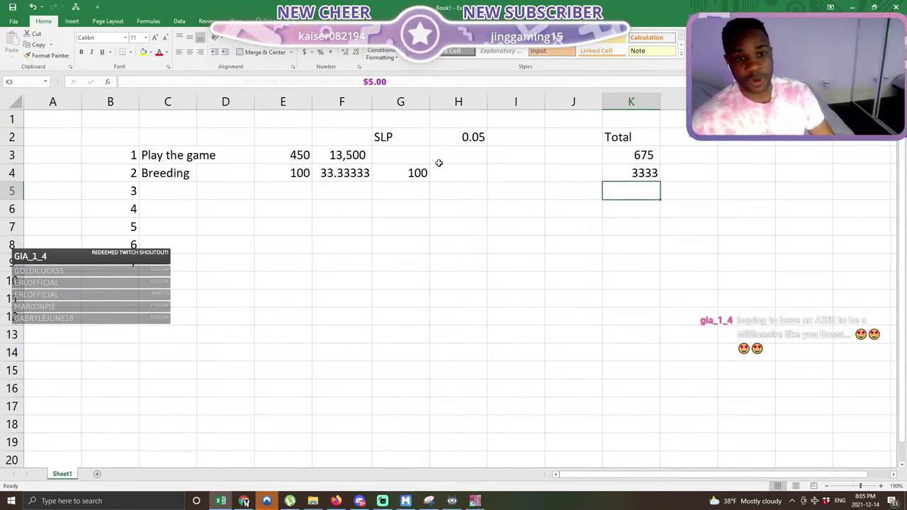
click(179, 192)
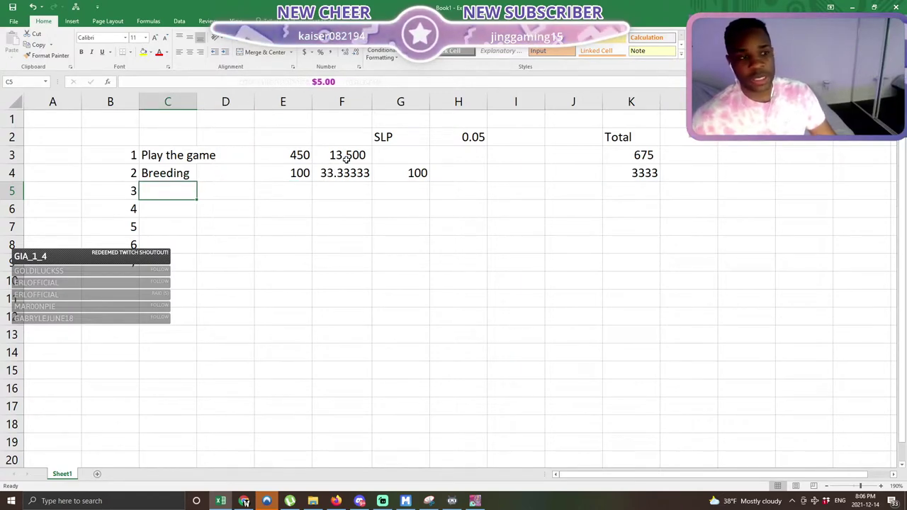
- Enter "Scholarship Program" in cell C5 as the third way to earn
text(Scholarsh)
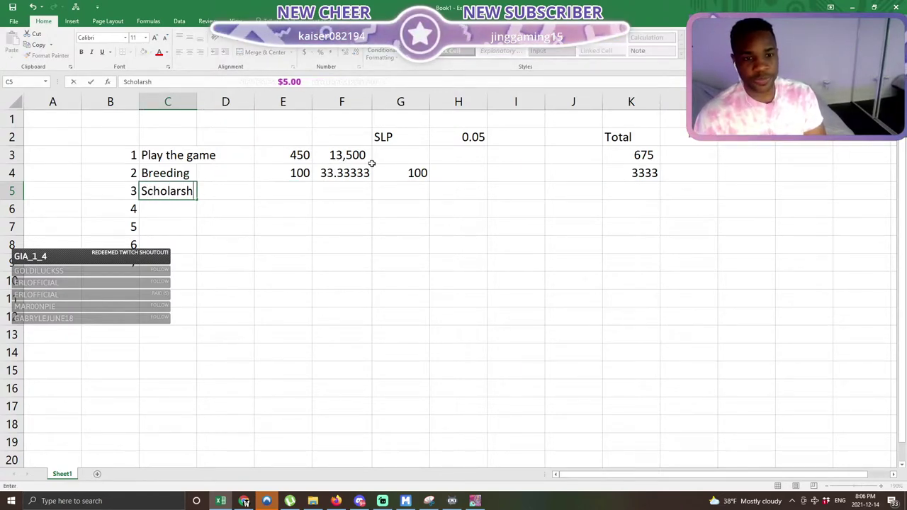
text(ip Program)
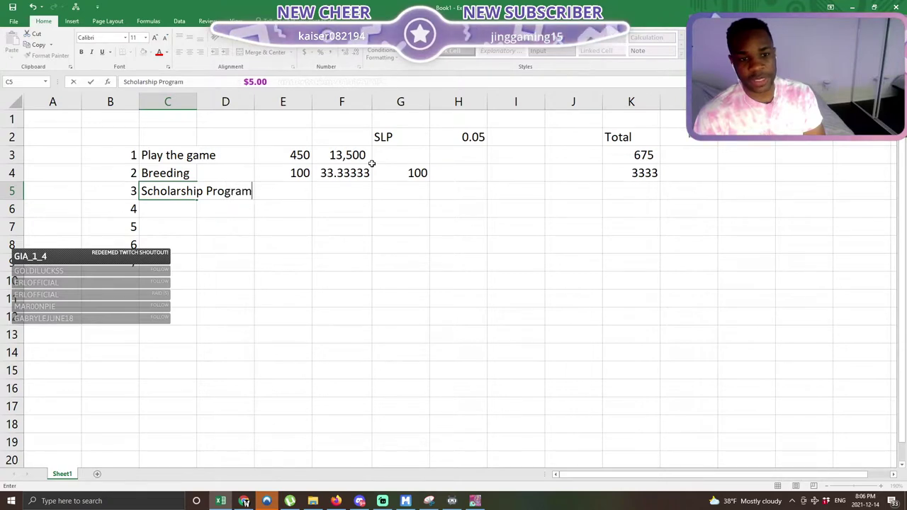
key(Return)
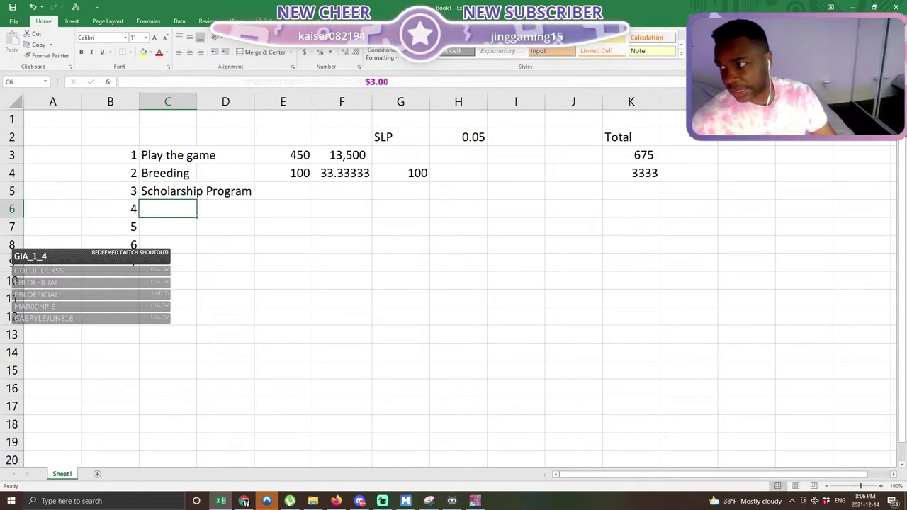
click(243, 501)
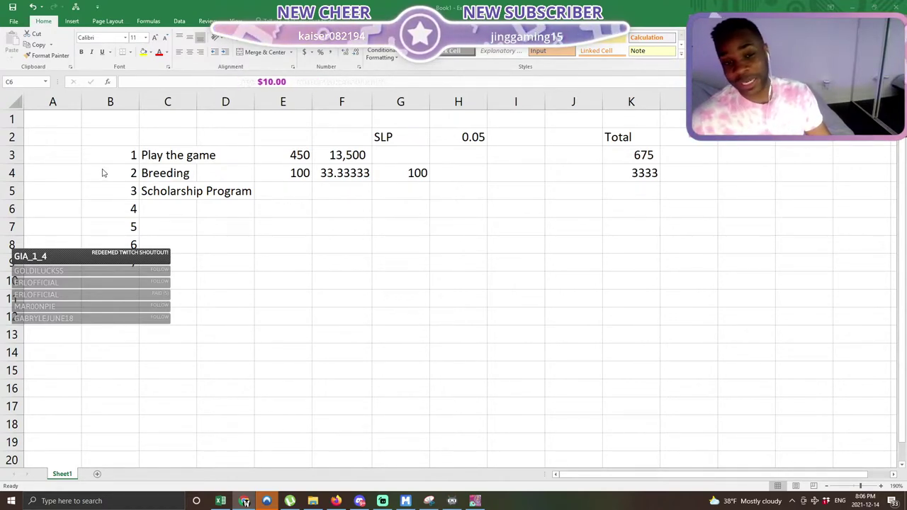
key(alt+Tab)
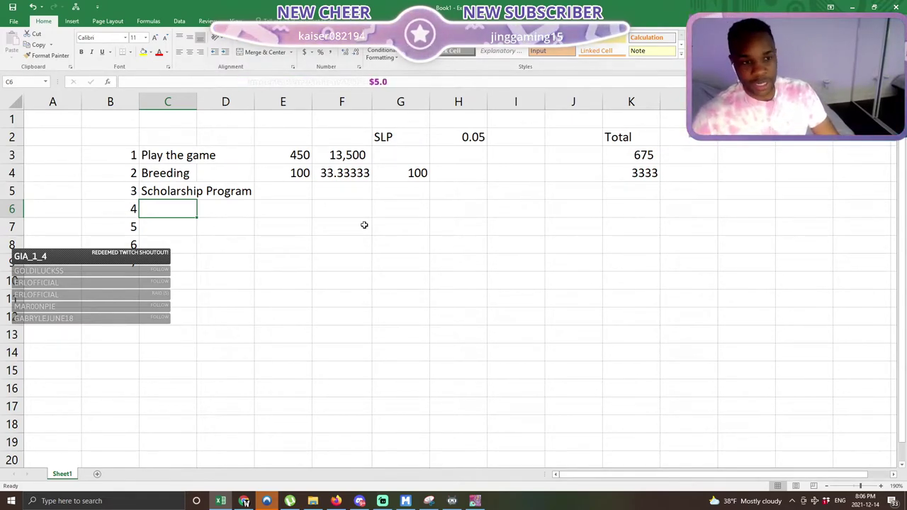
click(353, 204)
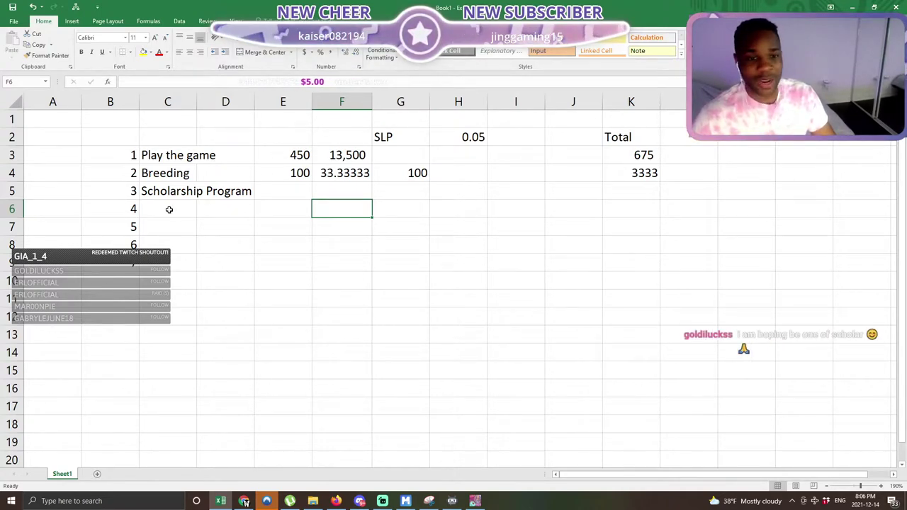
click(331, 193)
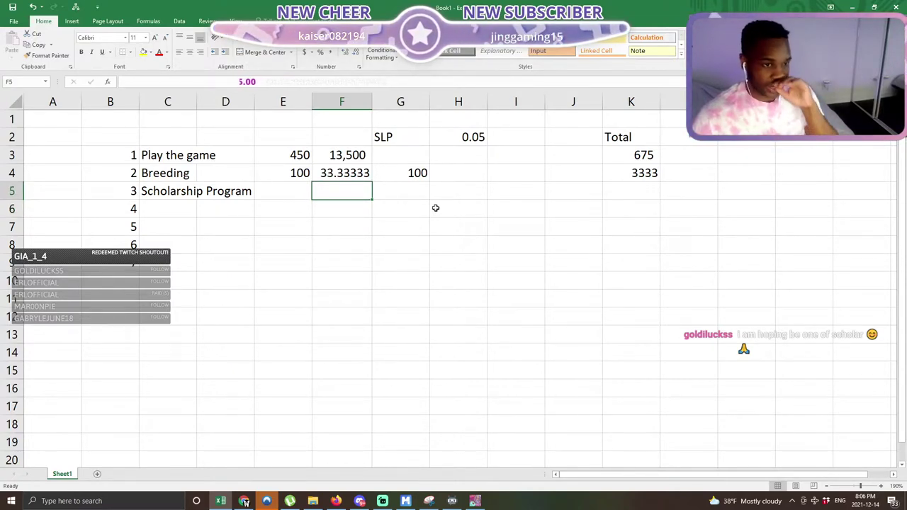
click(416, 173)
click(641, 154)
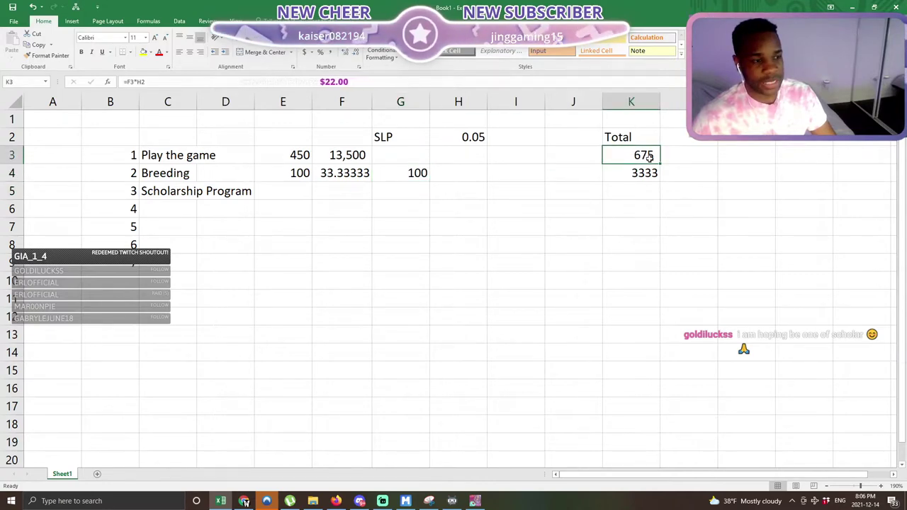
click(413, 190)
- Enter the value 300 in cell E5 of the Scholarship Program row
click(299, 173)
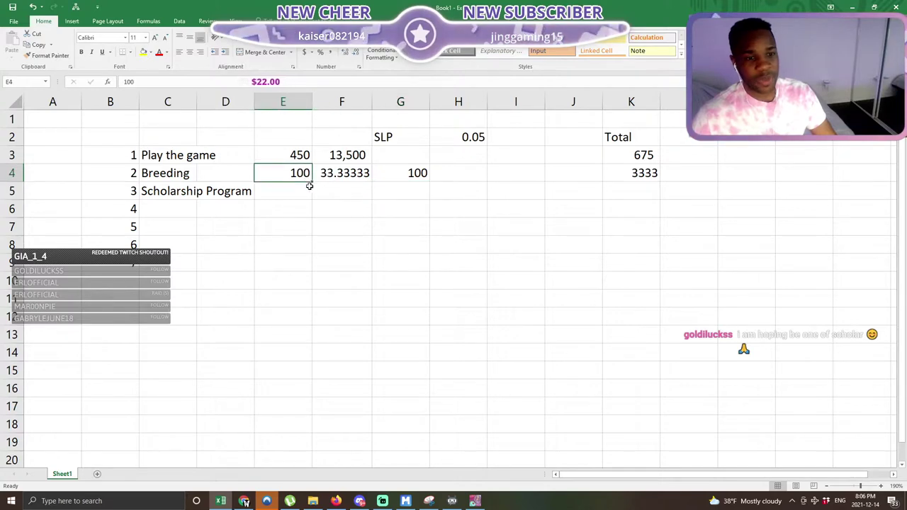
click(307, 187)
text(300)
key(Return)
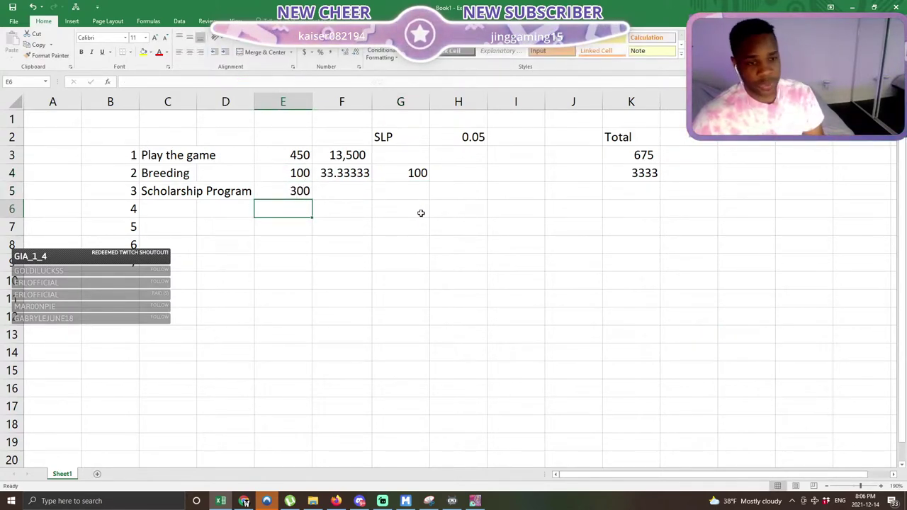
- Enter the formula =E5*0.5 in cell F5 of the Scholarship Program row
key(Up)
key(Right)
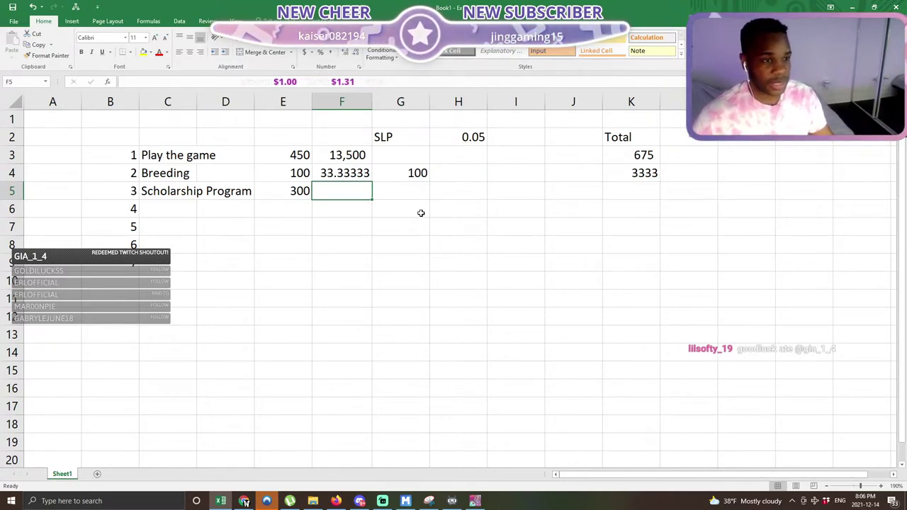
click(426, 188)
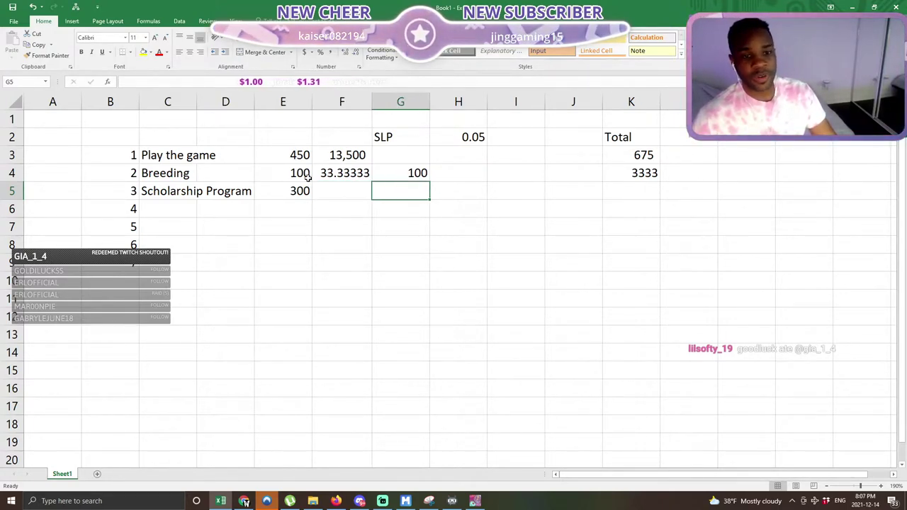
click(345, 194)
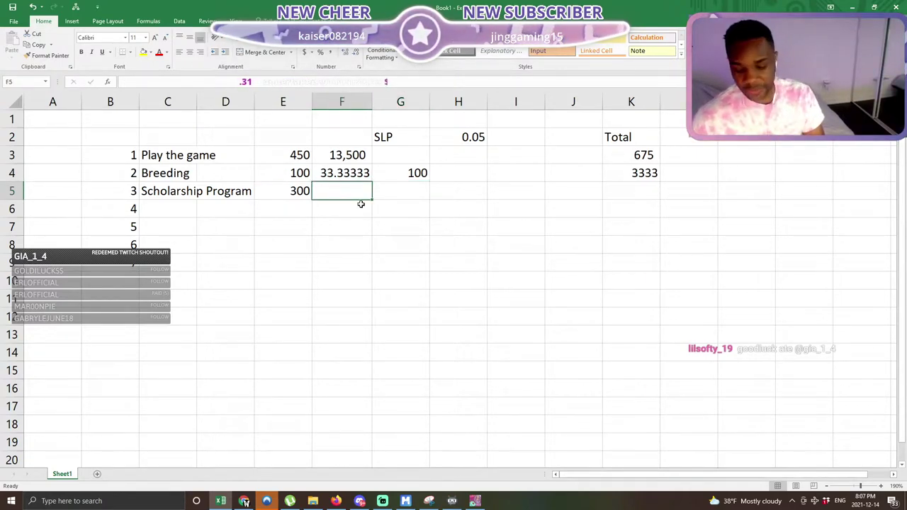
key(Right)
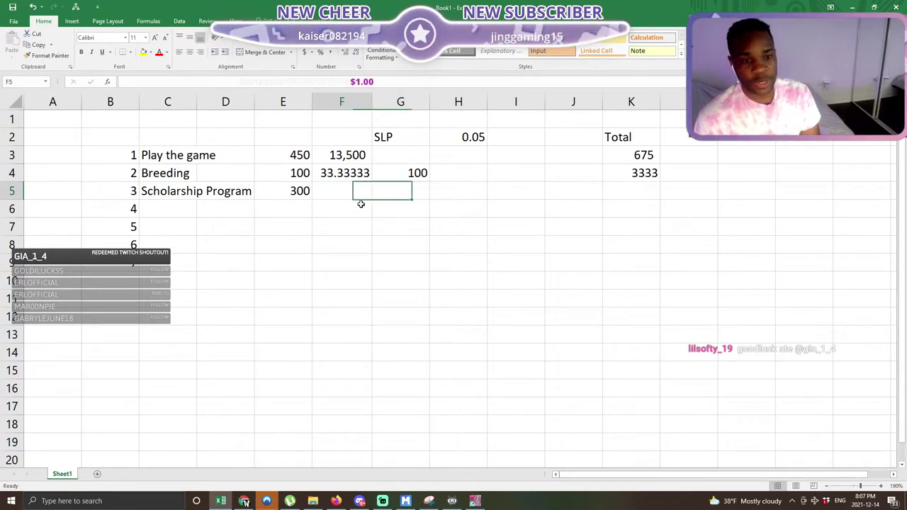
key(Right)
key(Left)
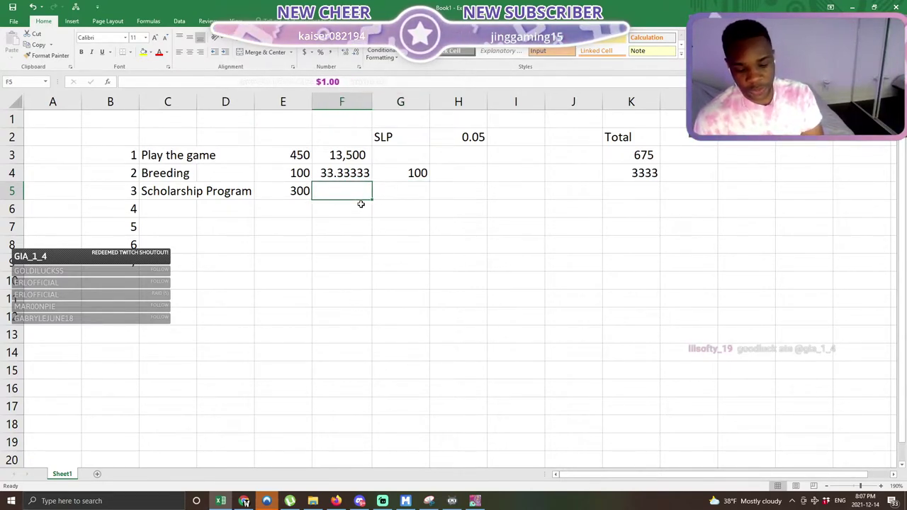
text(=E5*)
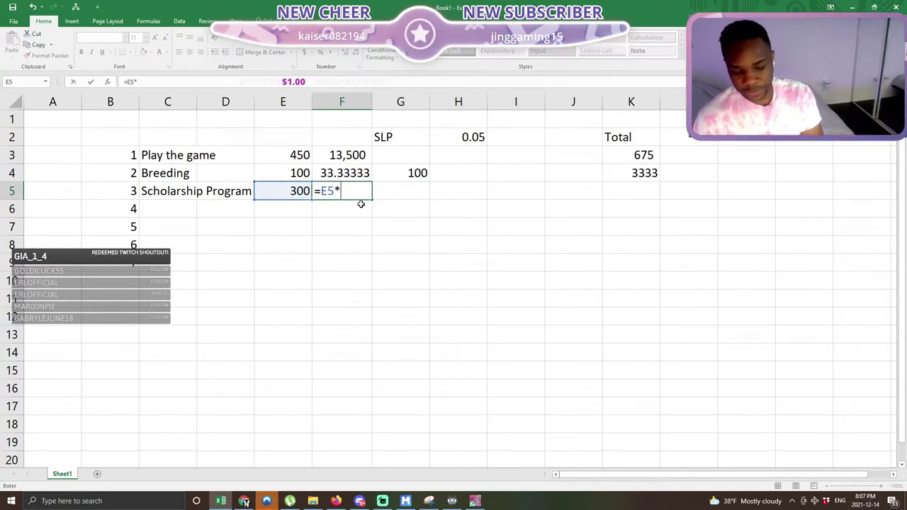
text(0.5)
key(Return)
- Move the Scholarship Program formula from cell F5 to cell H5
key(Up)
key(Right)
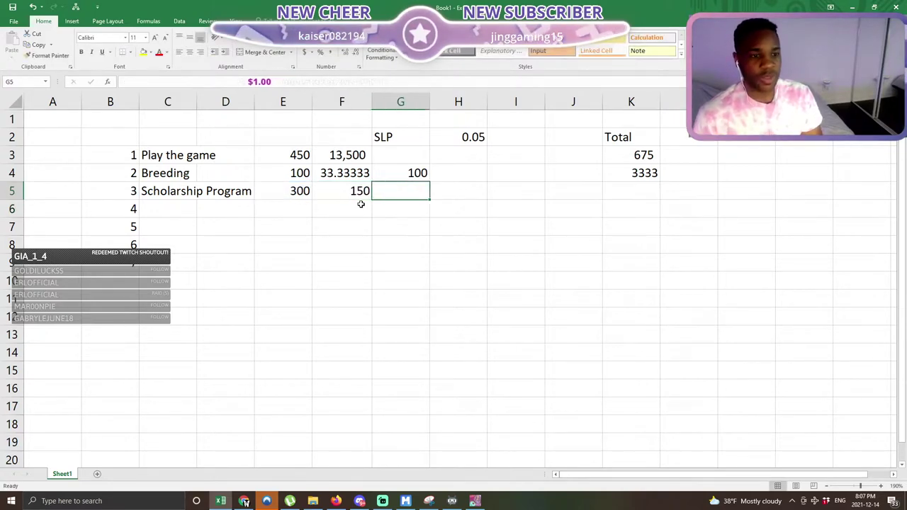
key(Left)
key(ctrl+x)
key(Right)
key(Right)
key(Right)
key(Right)
key(Left)
key(Left)
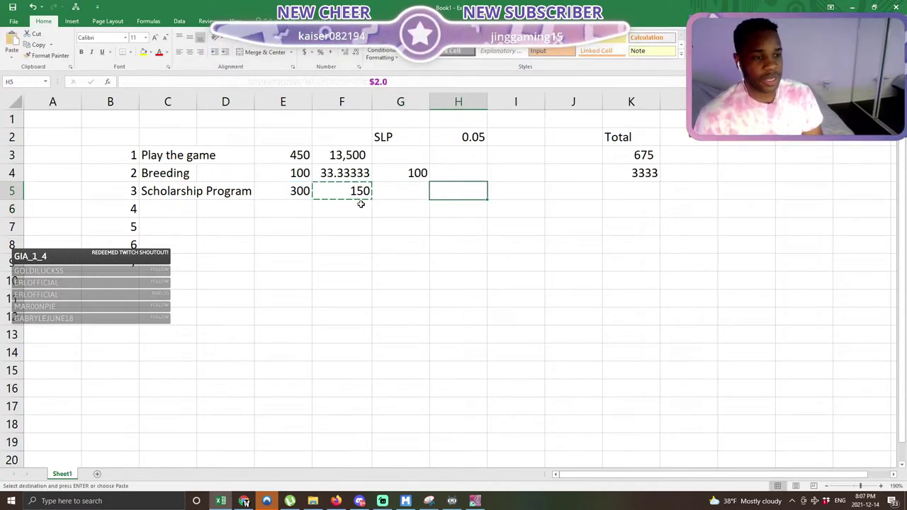
key(ctrl+v)
- Enter the value 20 in cell I5 of the Scholarship Program row
key(Right)
text(20)
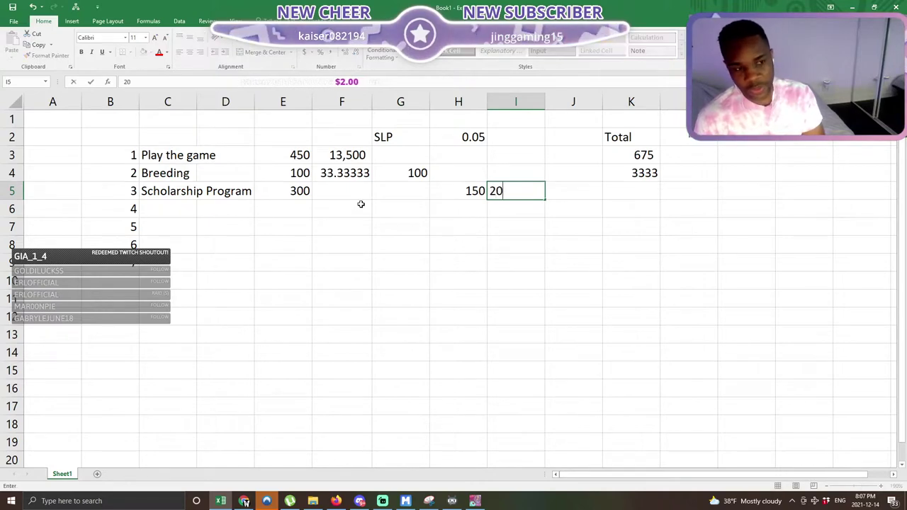
key(Right)
- Enter the formula =H5*I5 in cell K5 for the Scholarship Program total
key(Right)
text(=)
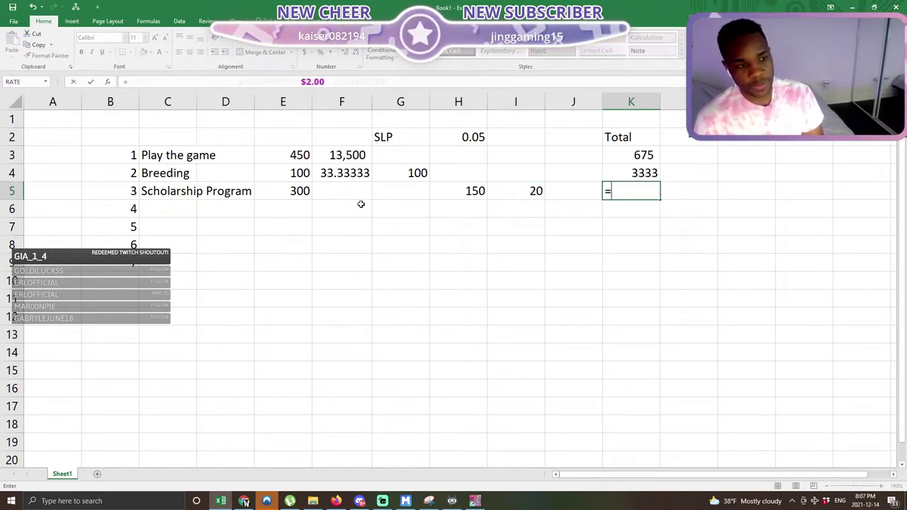
key(Left)
key(Left)
key(Left)
text(*)
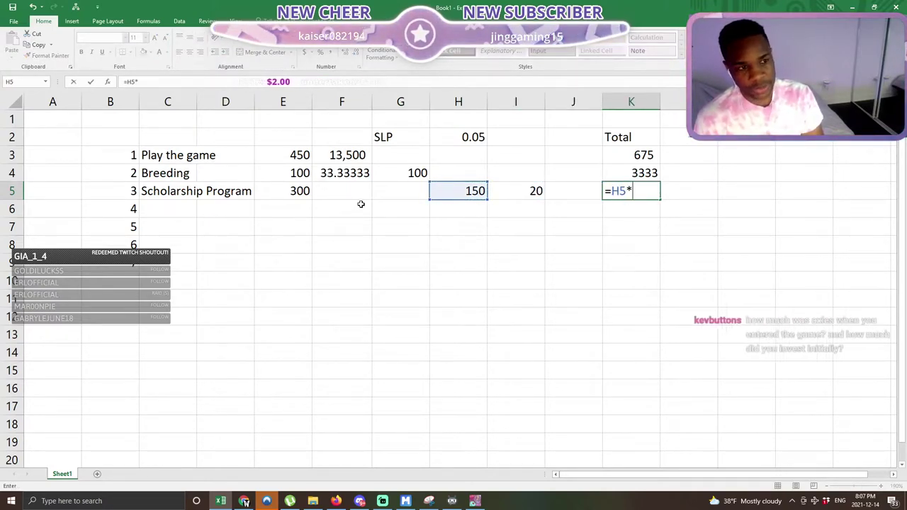
key(Left)
key(Left)
key(Return)
key(Up)
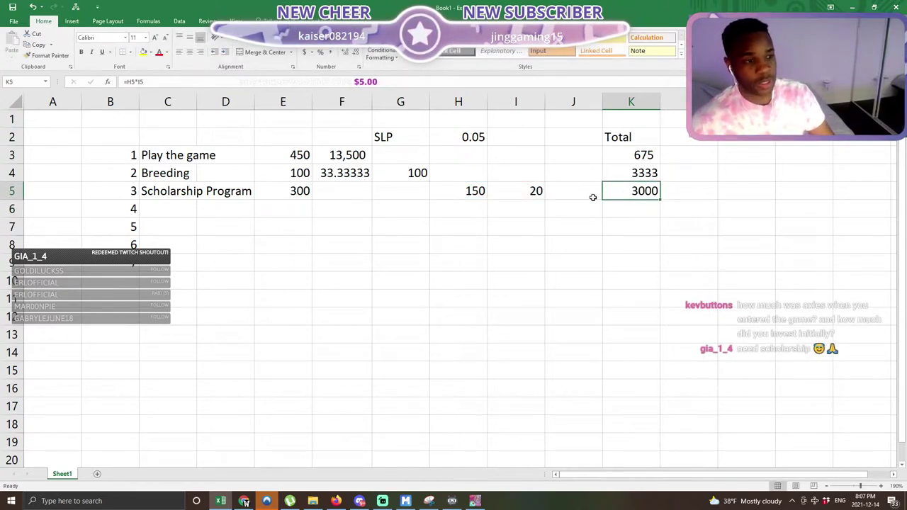
click(472, 190)
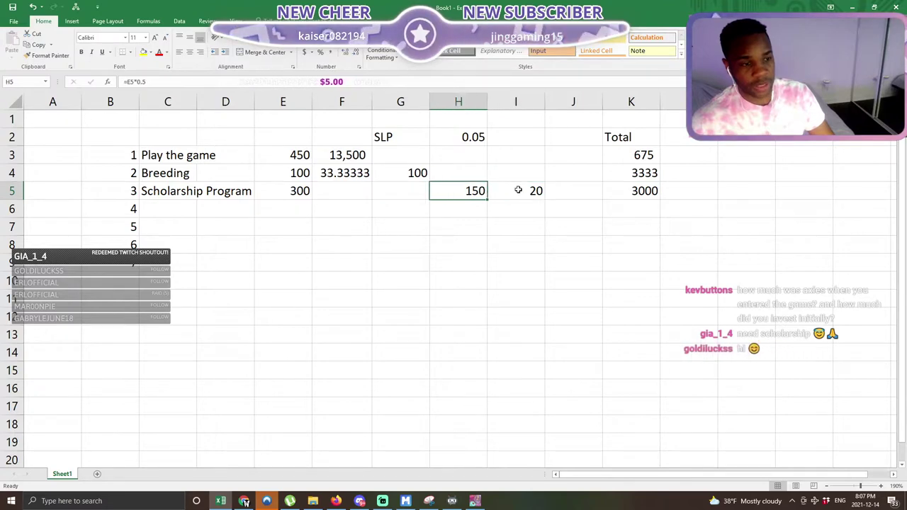
click(519, 190)
click(699, 192)
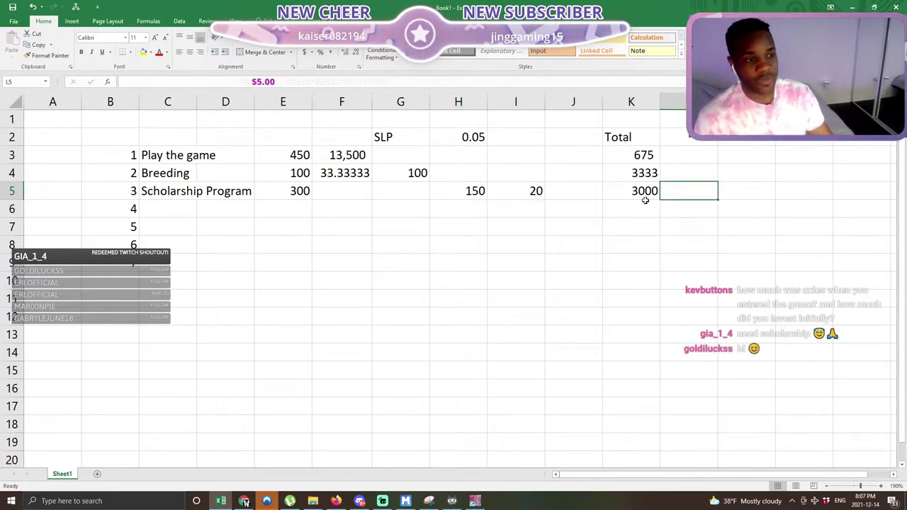
- Try the values 40 and 1000 in cell I5 and check the Scholarship Program total
click(528, 189)
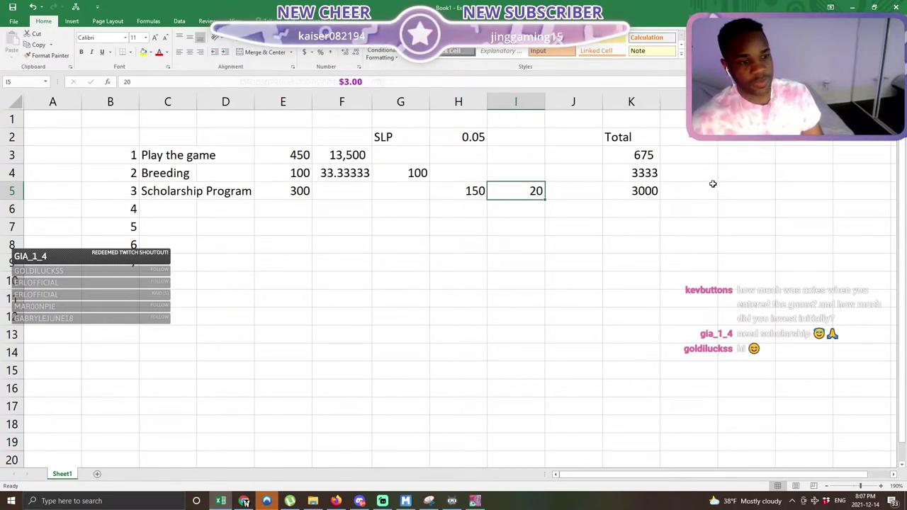
text(40)
key(Return)
key(Up)
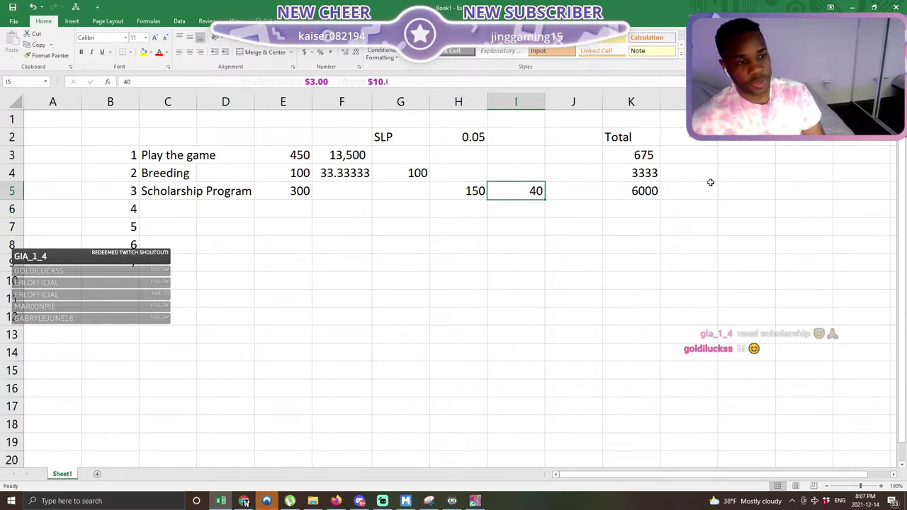
text(1000)
key(Return)
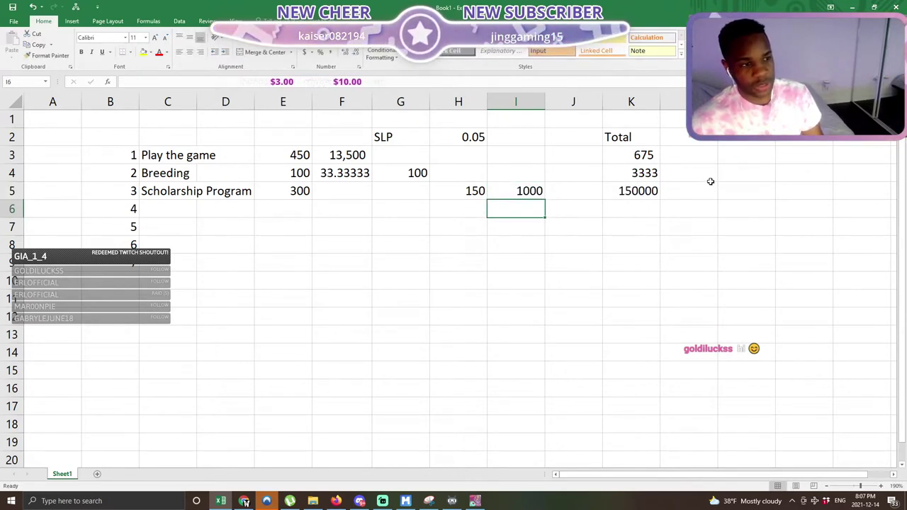
key(Up)
key(Right)
key(Right)
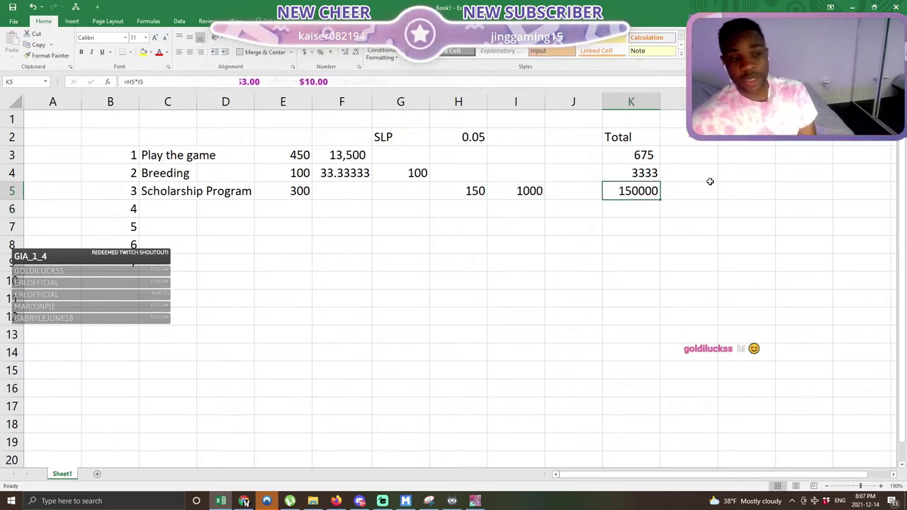
- Undo the trial values in cell I5 of the Scholarship Program row
key(Left)
key(Left)
key(ctrl+z)
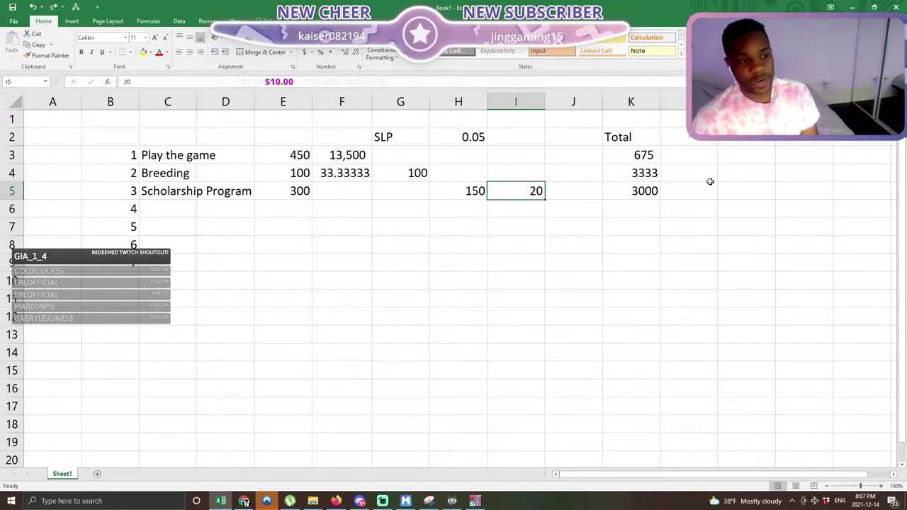
click(670, 192)
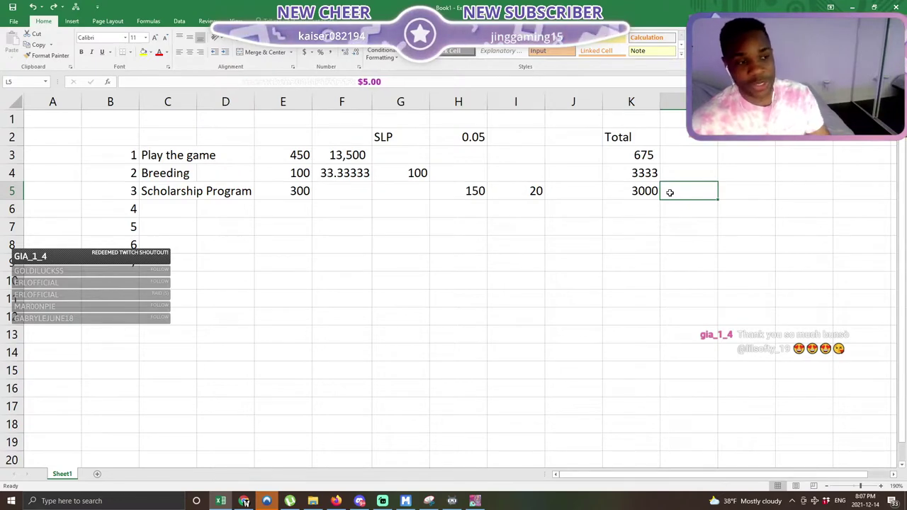
click(641, 193)
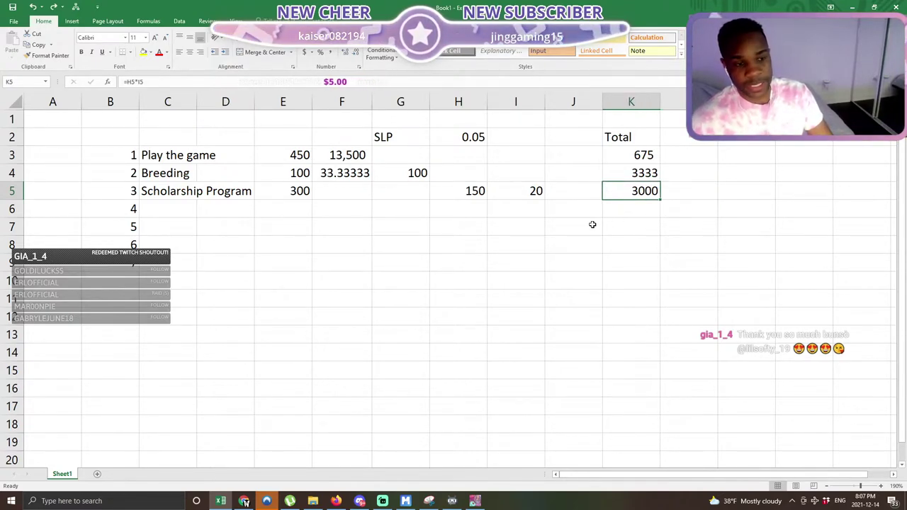
click(536, 194)
click(644, 194)
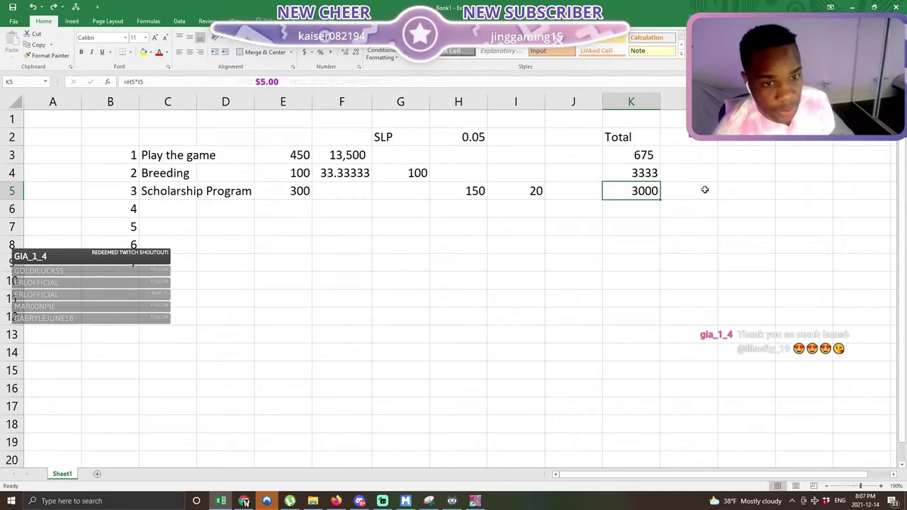
- Enter "AXS Farming" in cell C6 as the fourth way to earn
click(149, 210)
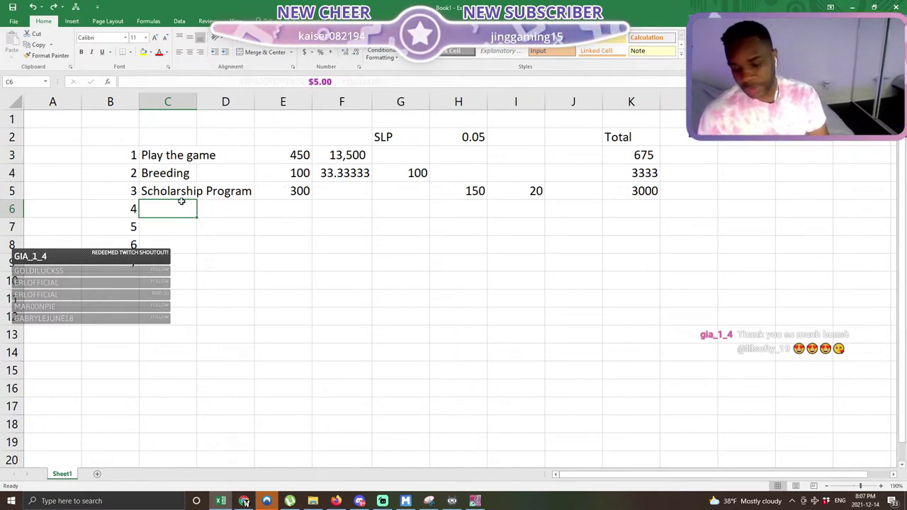
text(AXS F)
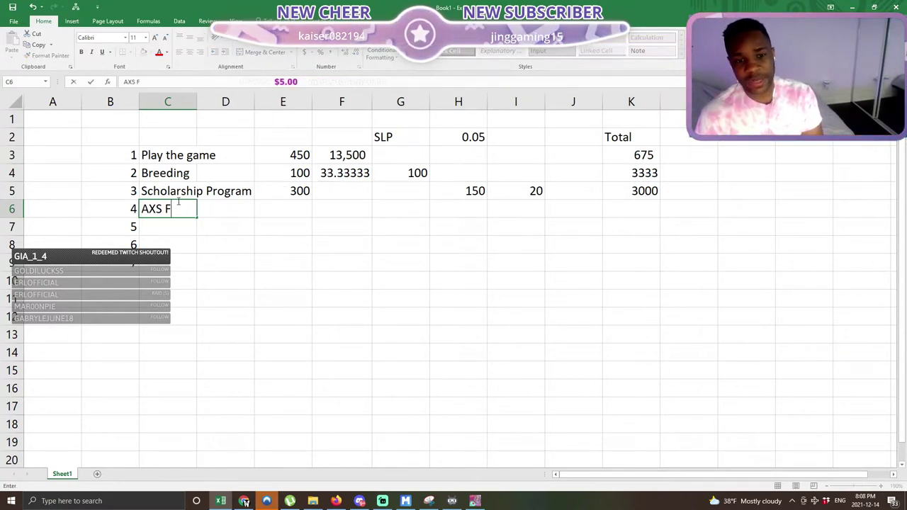
text(arming)
key(Return)
click(177, 202)
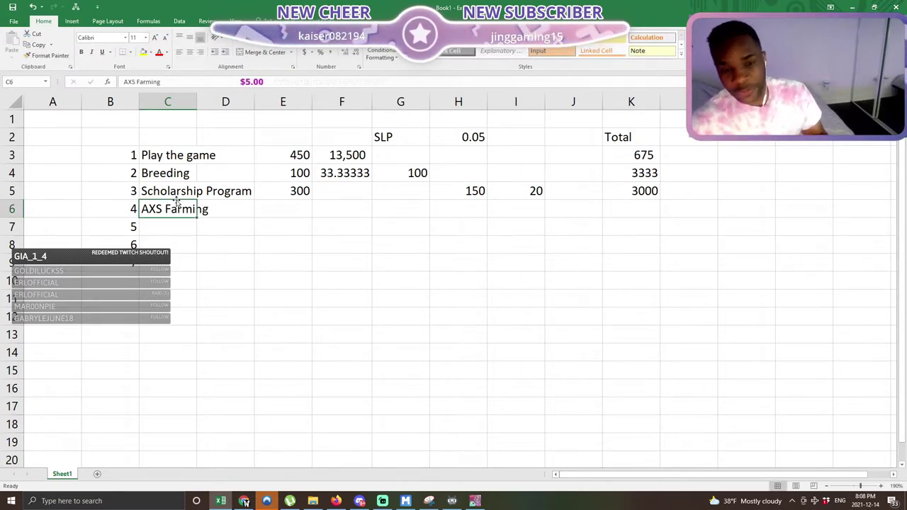
- Switch to Chrome and examine the estimated rewards rate on the AXS Staking Dashboard
click(303, 217)
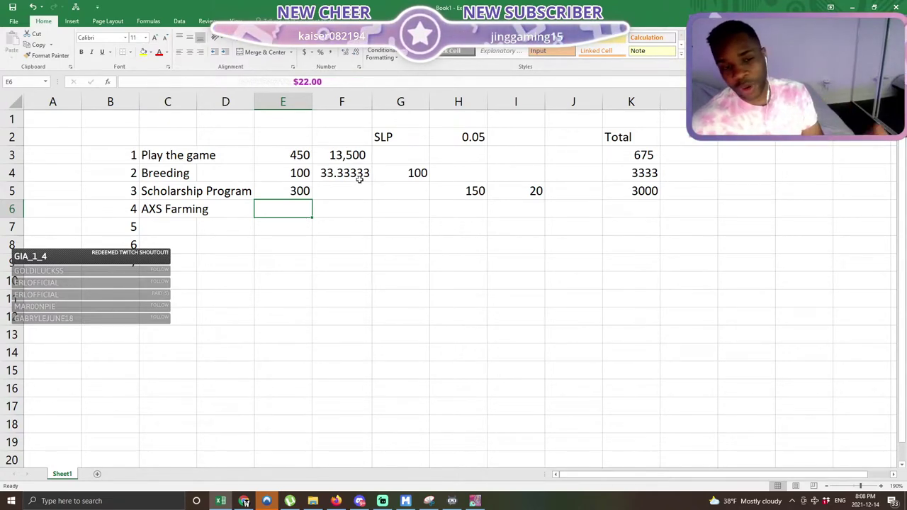
click(244, 501)
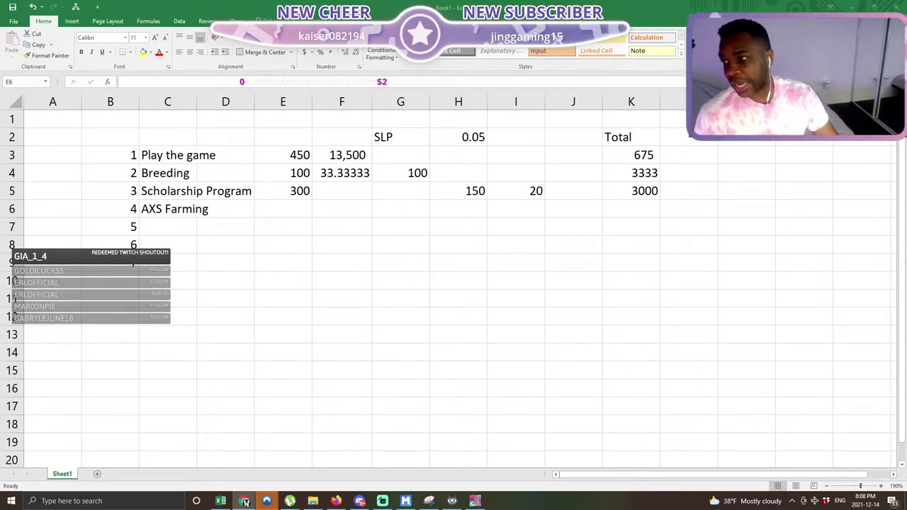
click(245, 501)
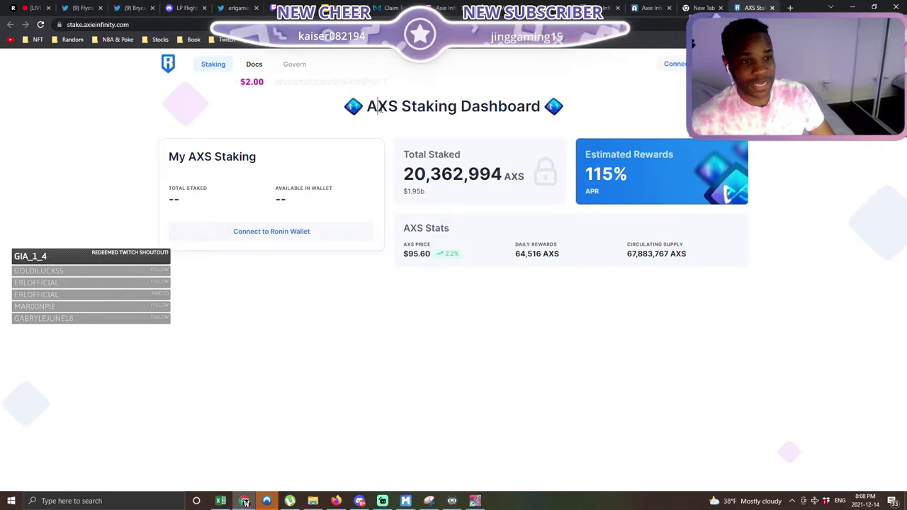
drag(377, 106, 498, 106)
click(601, 174)
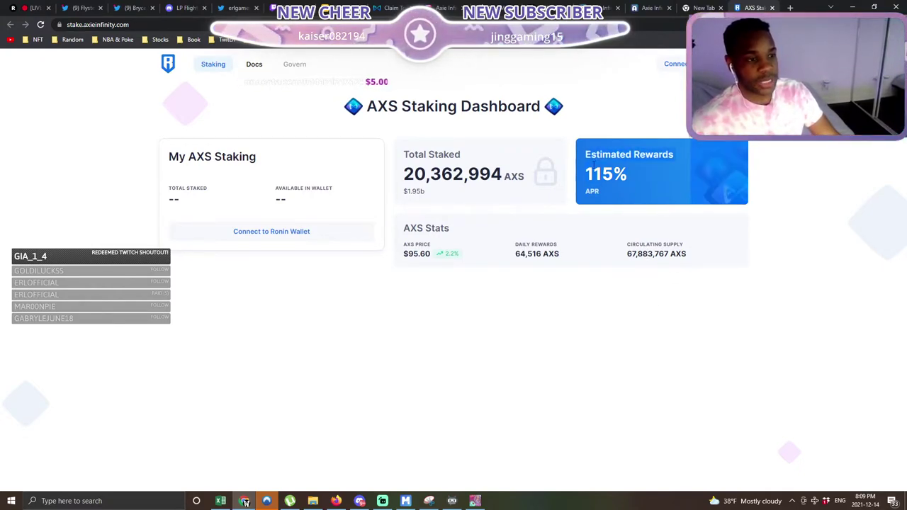
- Open the bookmarked Katana site in a new browser tab and go to its Swap page
click(41, 40)
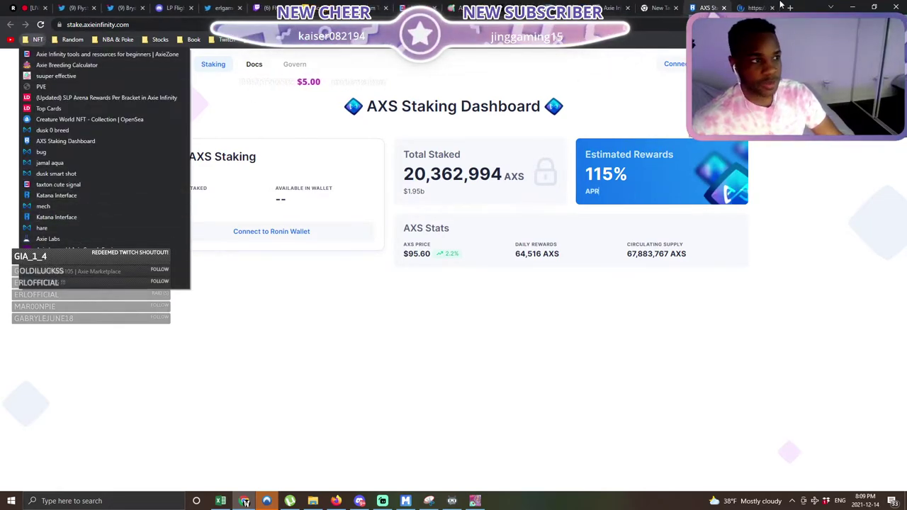
click(765, 7)
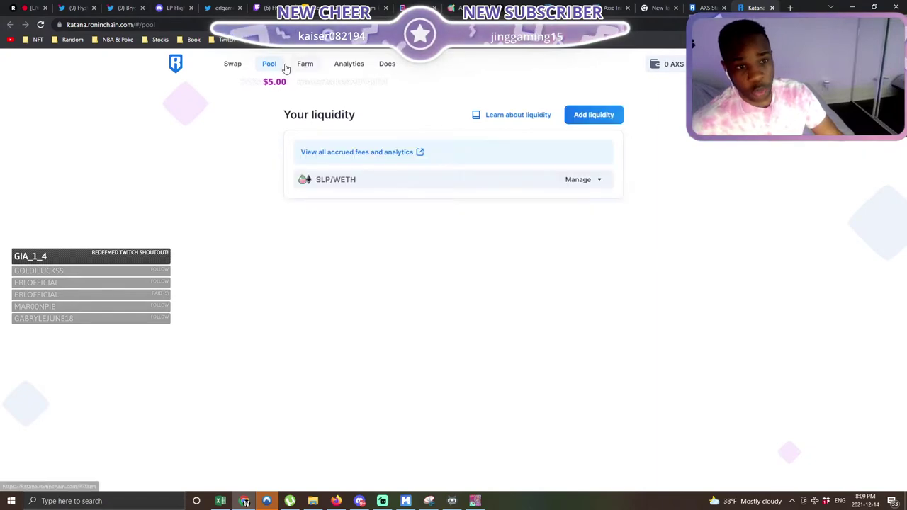
click(234, 65)
click(275, 66)
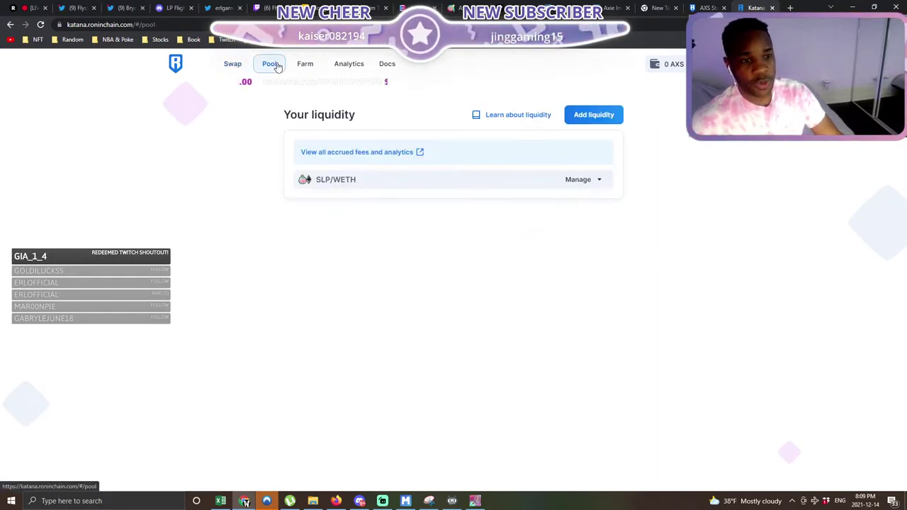
click(233, 65)
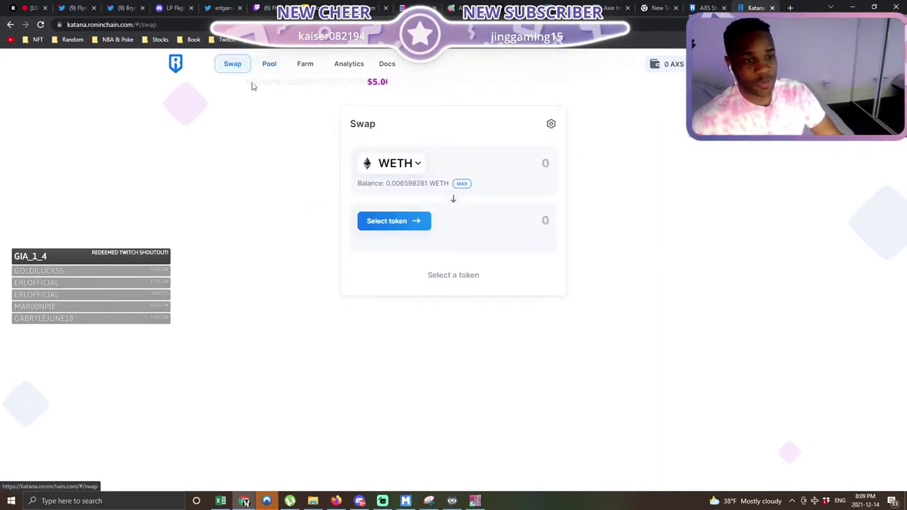
- Set the token swap to exchange SLP for AXS
click(416, 166)
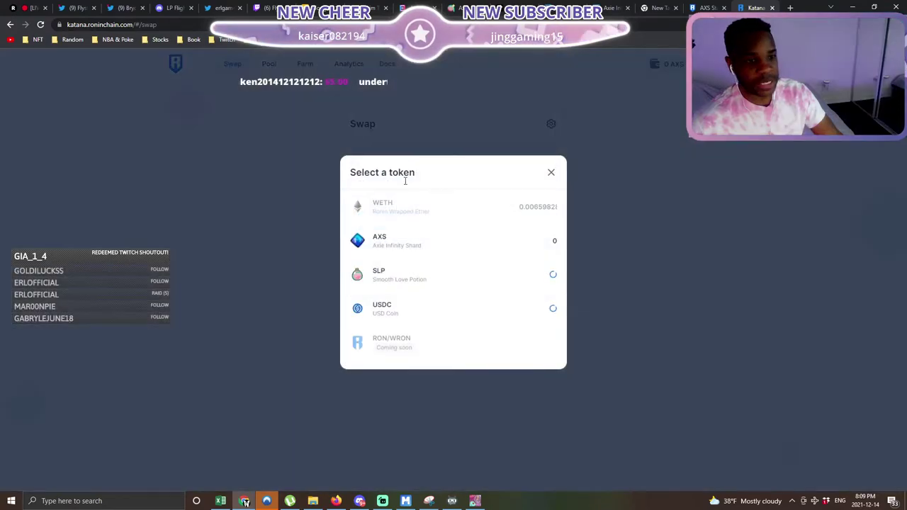
click(397, 277)
click(409, 223)
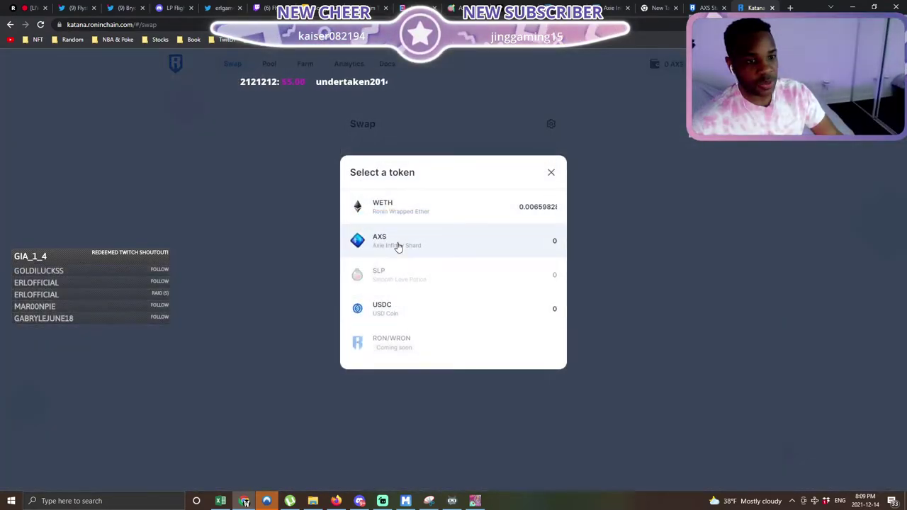
click(397, 244)
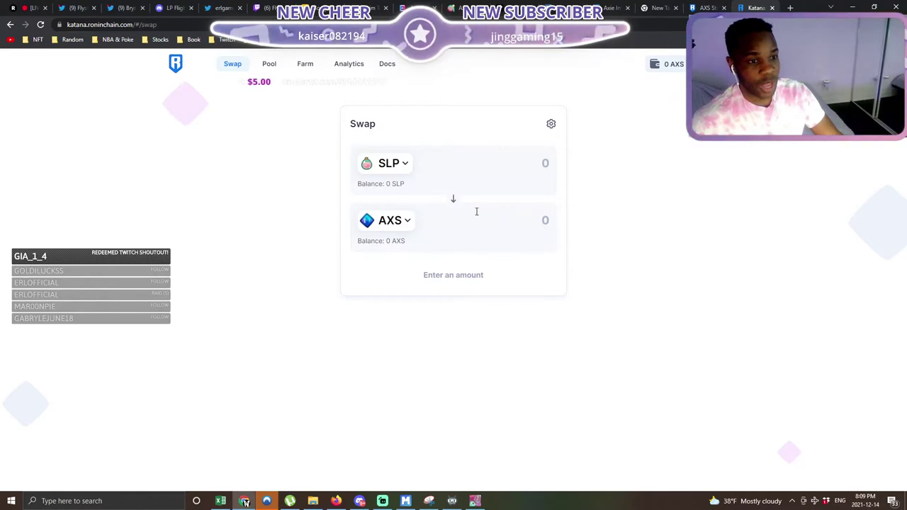
- Change the source token to WETH and fill in the maximum WETH balance for the swap to AXS
click(387, 166)
click(388, 207)
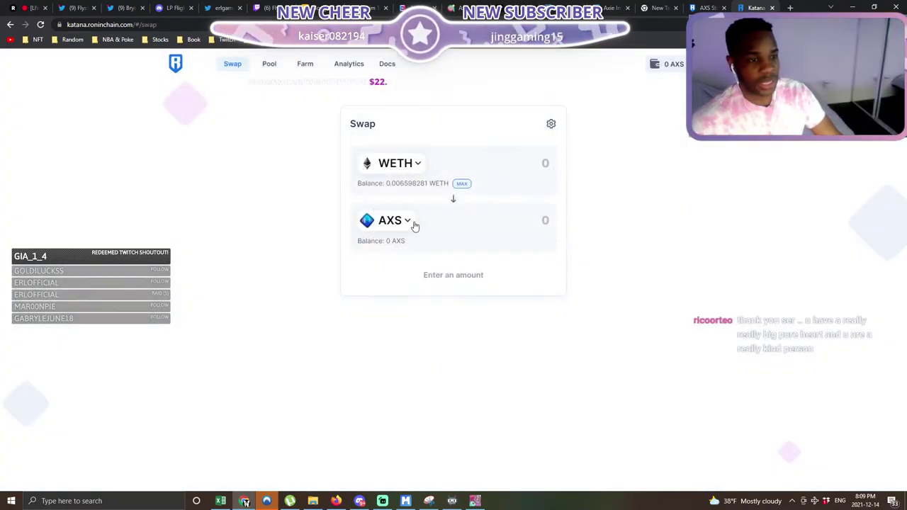
click(409, 226)
click(640, 275)
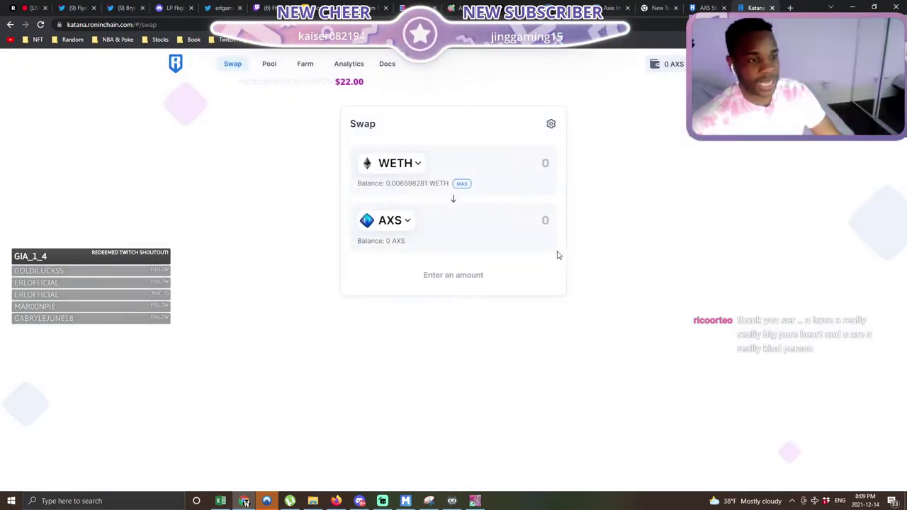
click(462, 183)
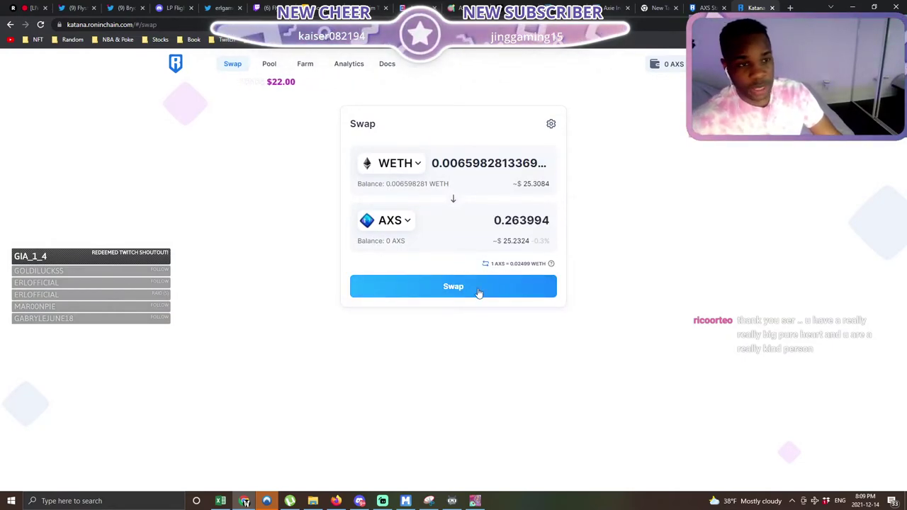
- Return to the AXS Staking Dashboard and connect it to the Ronin wallet
click(700, 8)
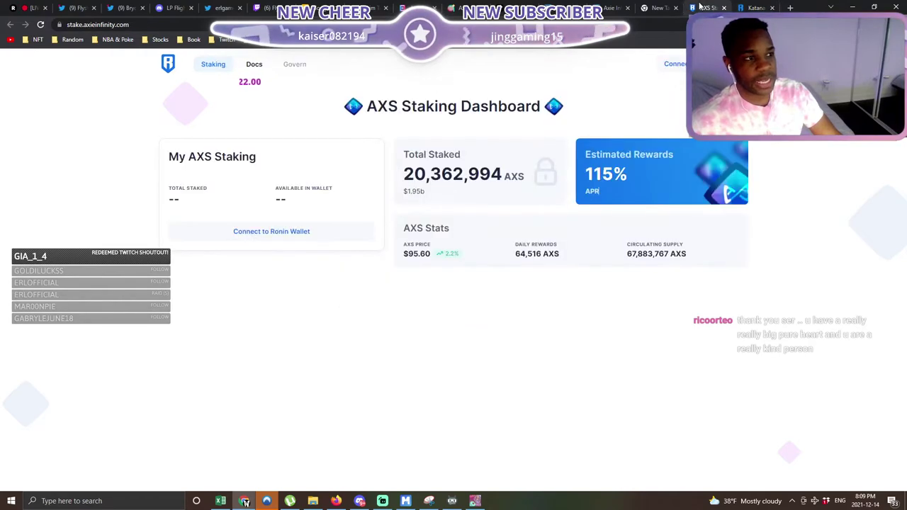
click(272, 231)
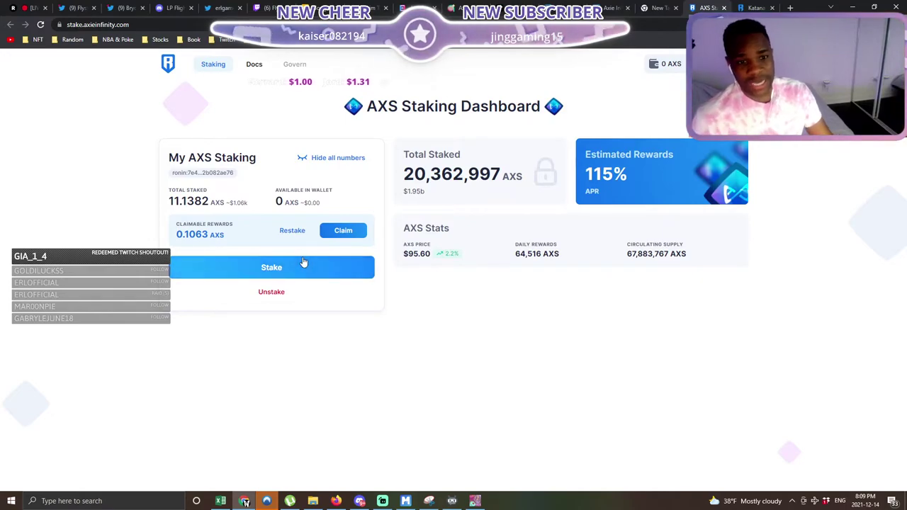
- Open Calculator, multiply the claimable rewards of 0.1063 AXS by the 95.6 AXS price, and close it
key(super)
text(calc)
key(Return)
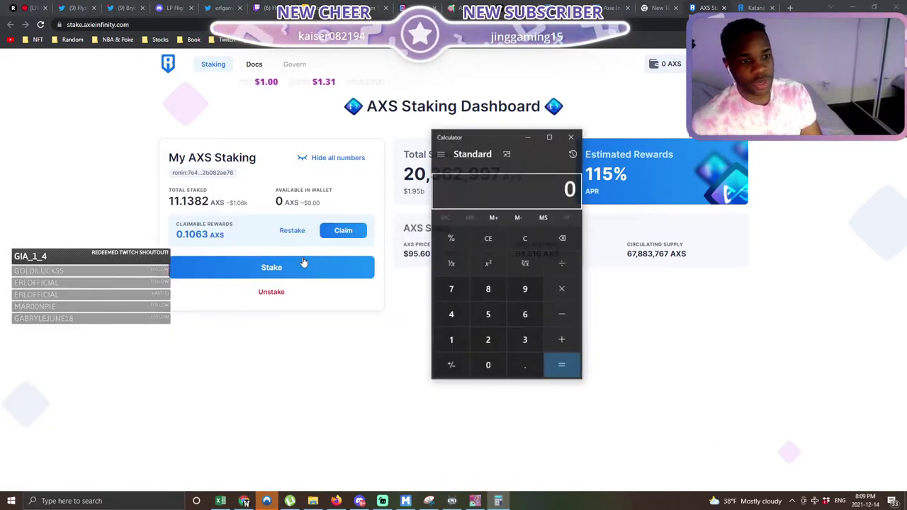
drag(463, 136, 580, 151)
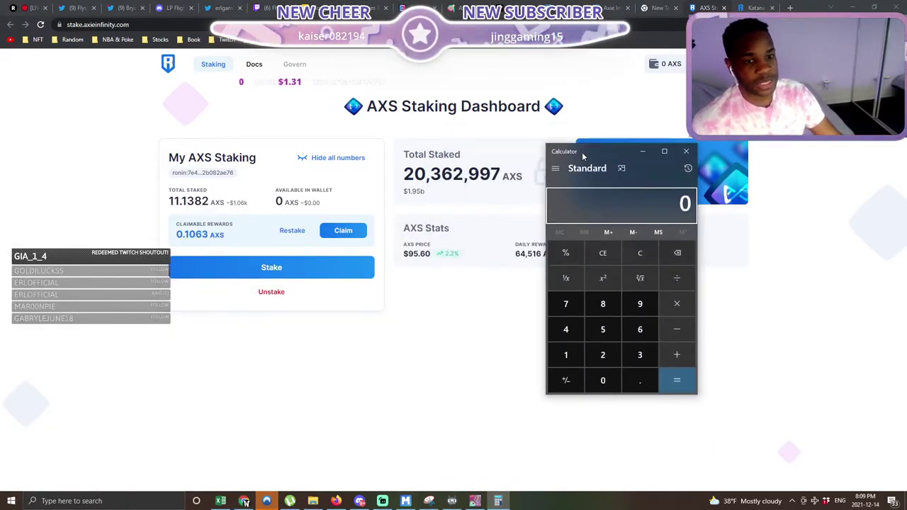
text(.1063)
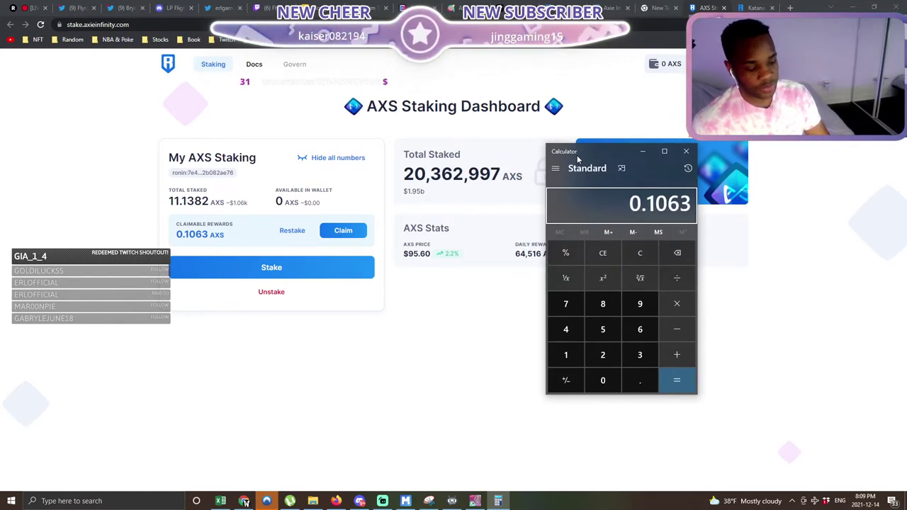
key(asterisk)
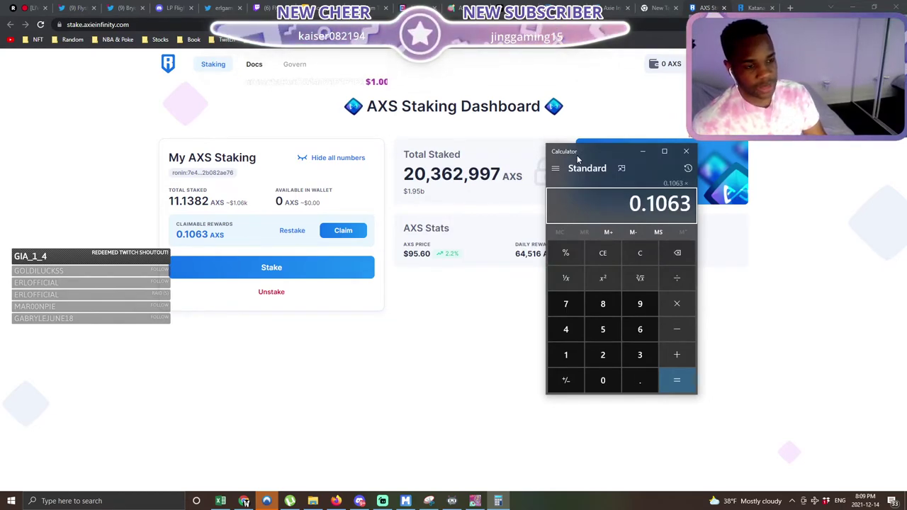
text(95.6)
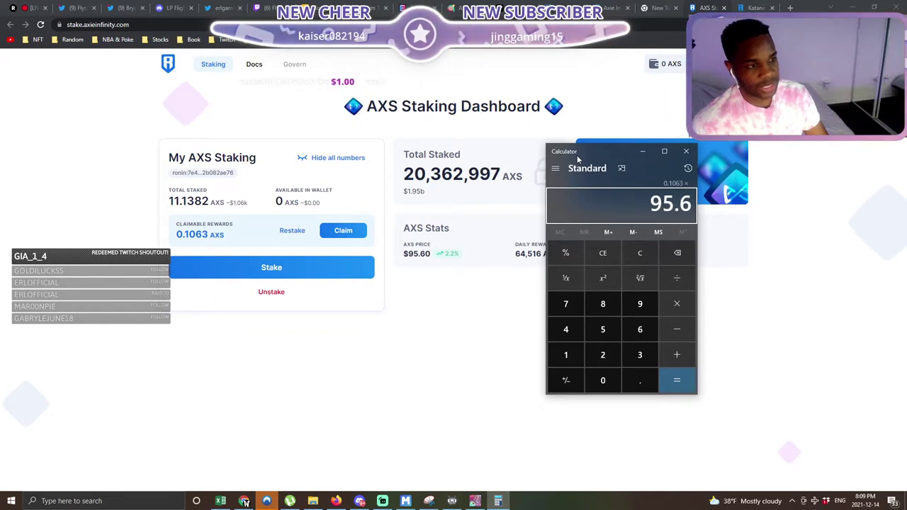
key(Return)
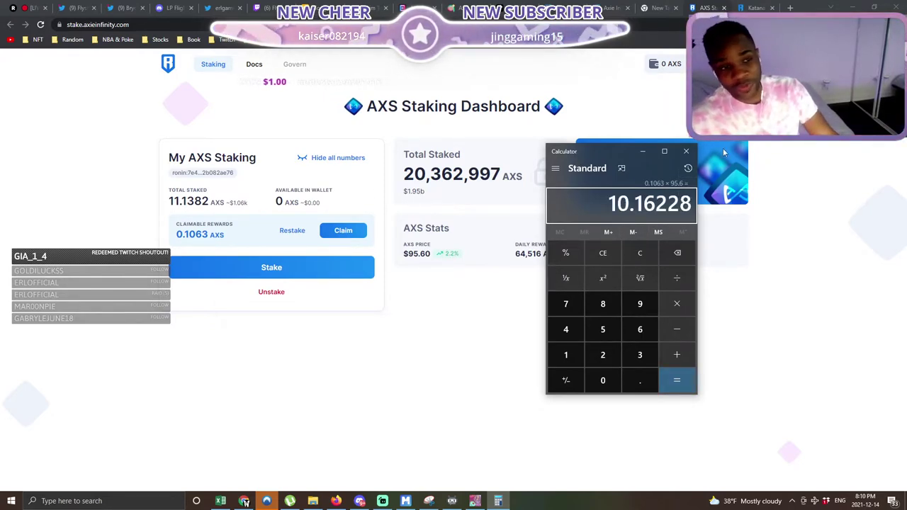
click(686, 151)
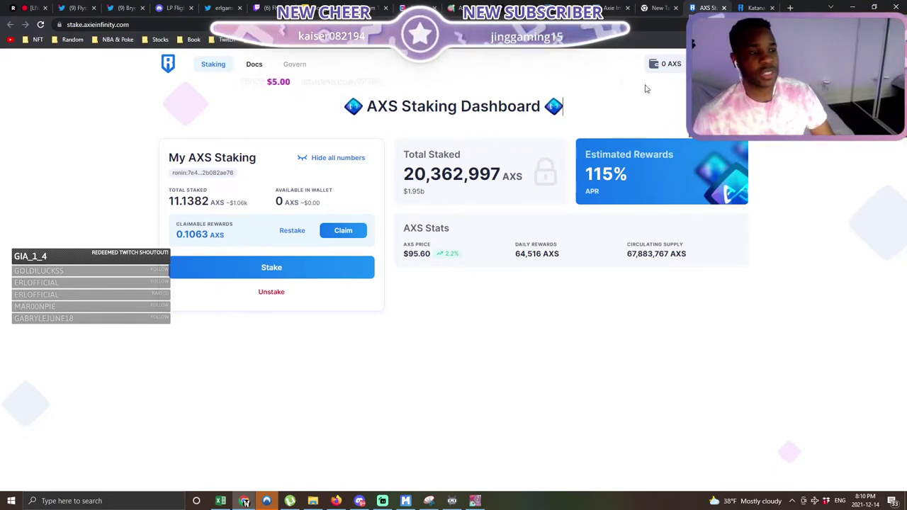
- Switch to the Excel workbook and enter $1600 in cell M6 of the AXS Farming row
key(alt+Tab)
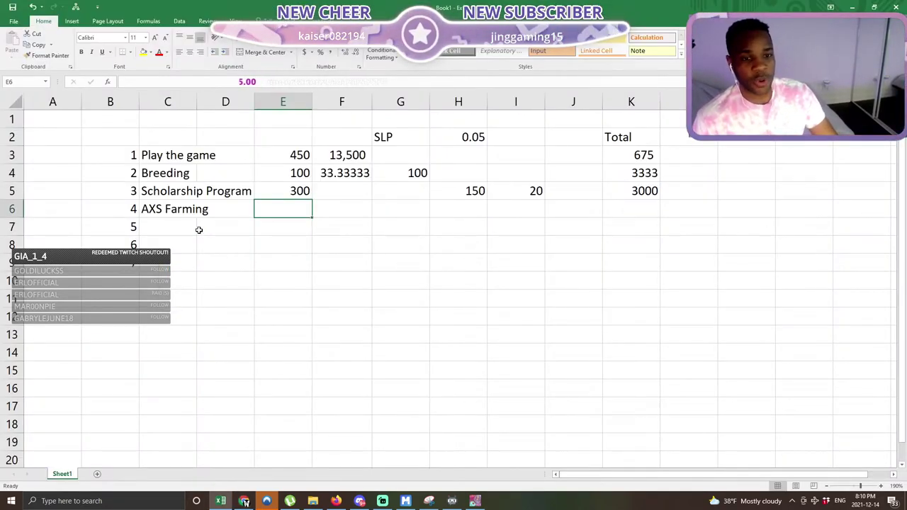
click(679, 191)
click(743, 202)
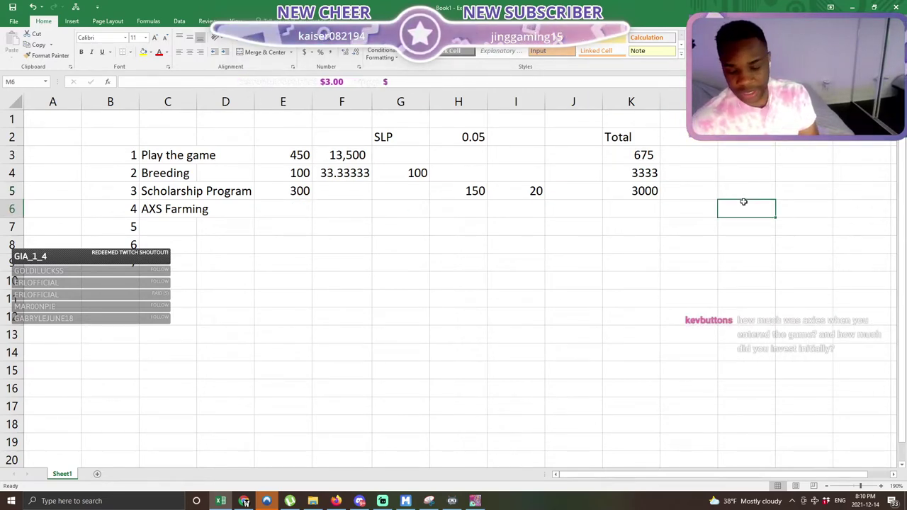
text($1600)
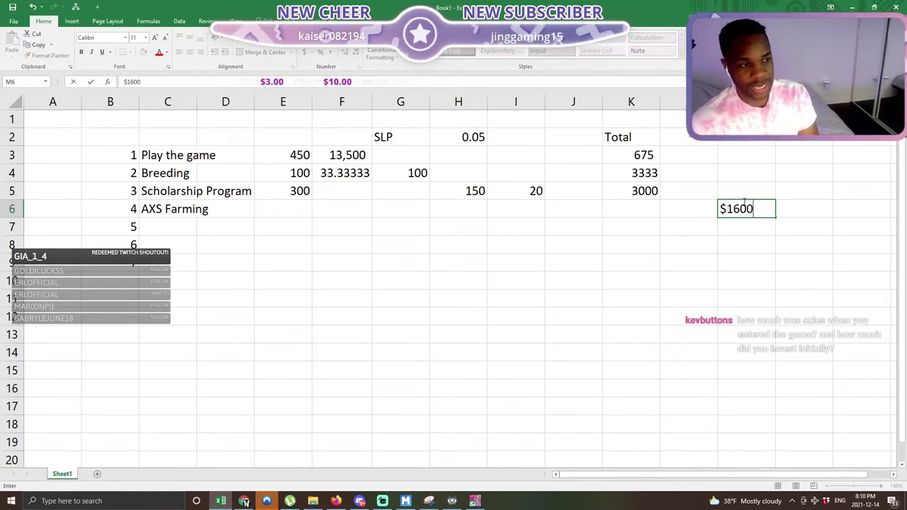
key(Return)
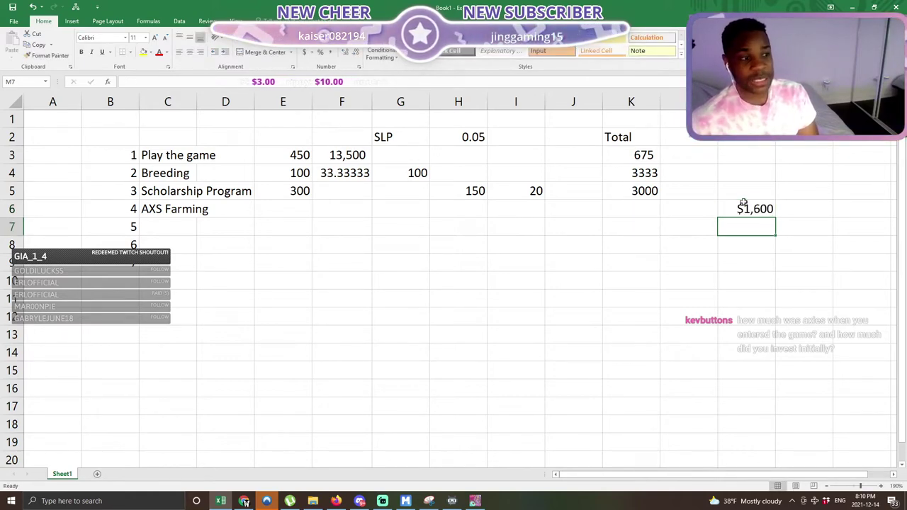
click(743, 203)
drag(771, 196, 810, 254)
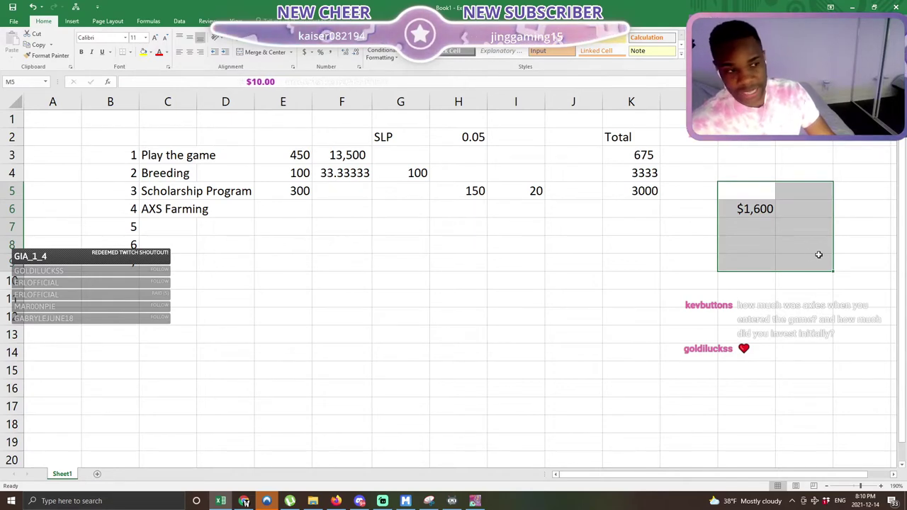
click(773, 212)
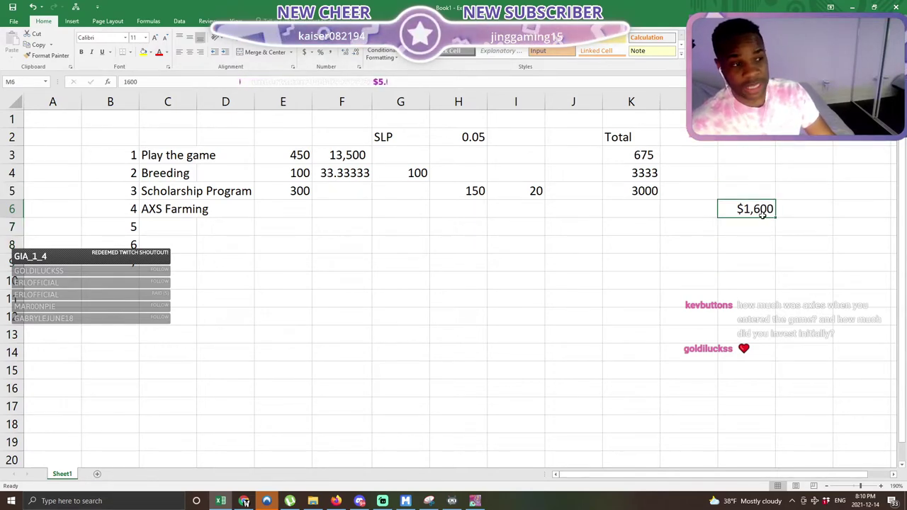
- Enter 1100 in cell N6, beside the $1,600 amount in the AXS Farming row
click(796, 206)
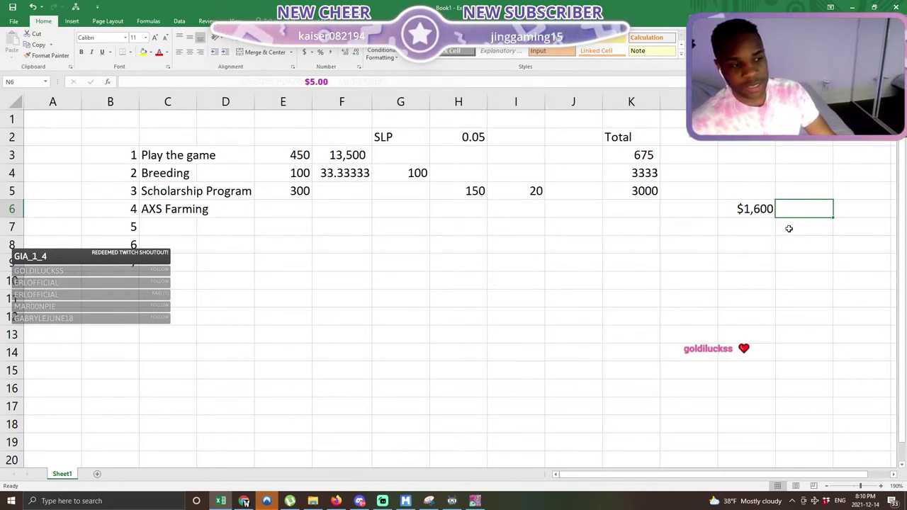
text(1)
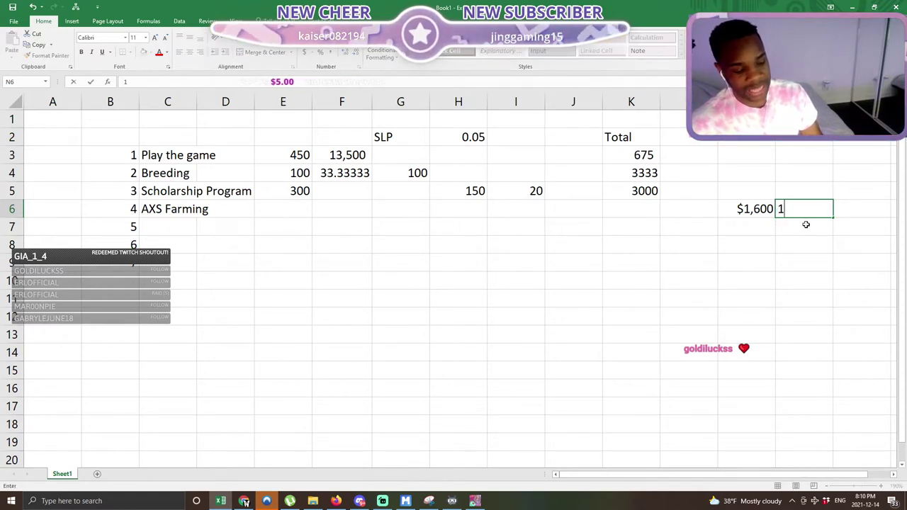
text(100)
key(Return)
key(Up)
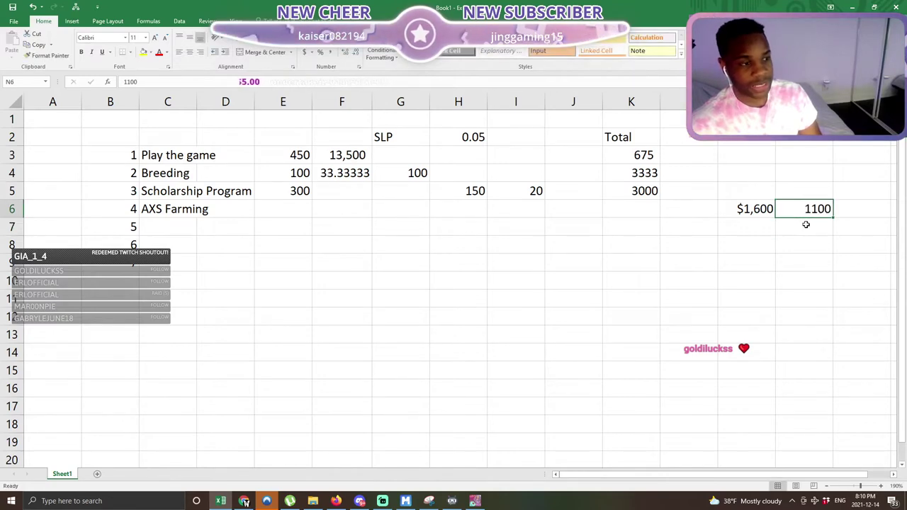
key(Down)
key(Right)
key(Right)
key(Right)
key(Right)
key(Right)
key(Right)
key(Right)
key(Right)
key(Left)
key(Left)
key(Left)
key(Left)
key(Left)
key(Left)
key(Left)
key(Left)
key(Left)
key(Left)
key(Left)
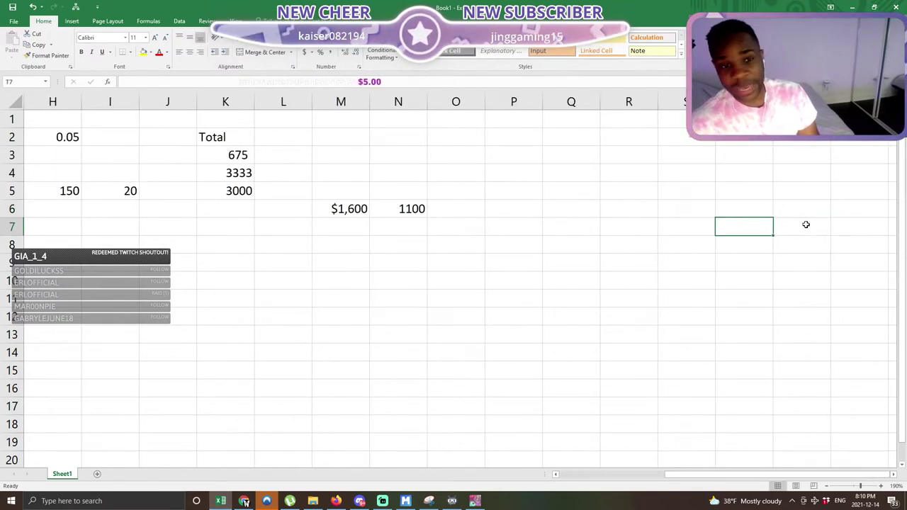
key(Left)
key(Left)
key(Left)
key(Left)
key(Left)
key(Left)
key(Left)
key(Left)
key(Left)
key(Left)
key(Right)
key(Right)
key(Right)
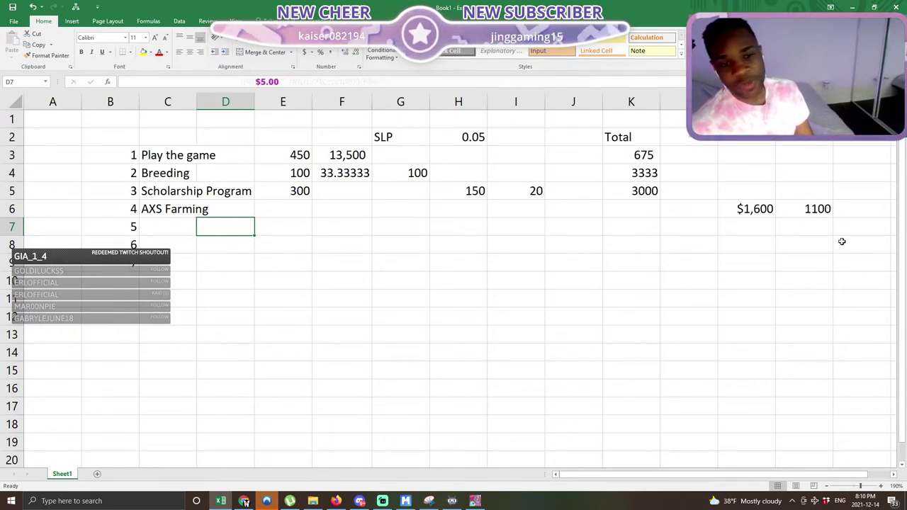
click(741, 241)
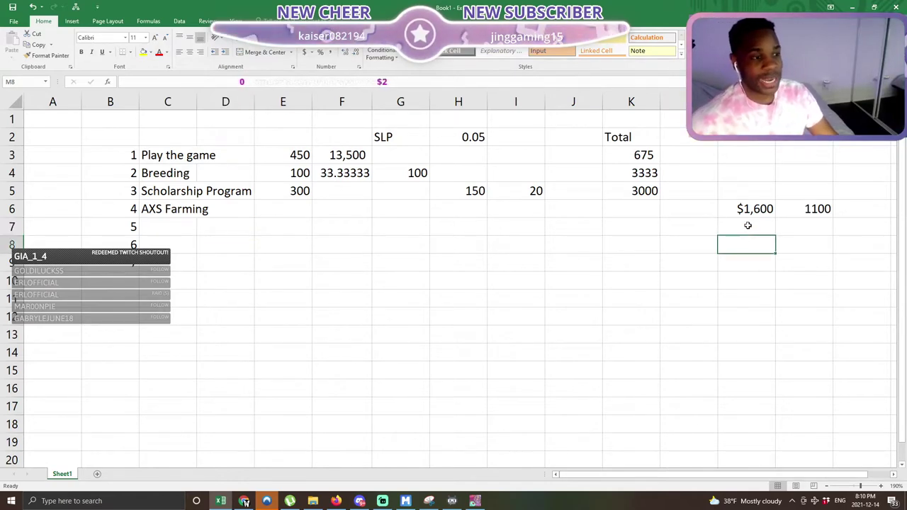
- Enter $22,000 in cell M7, directly below the $1,600 amount
click(746, 212)
click(745, 227)
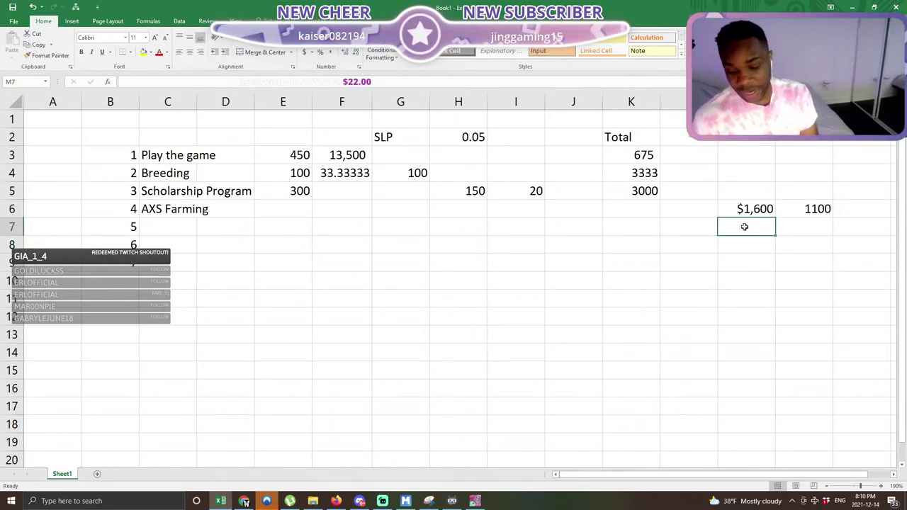
text($)
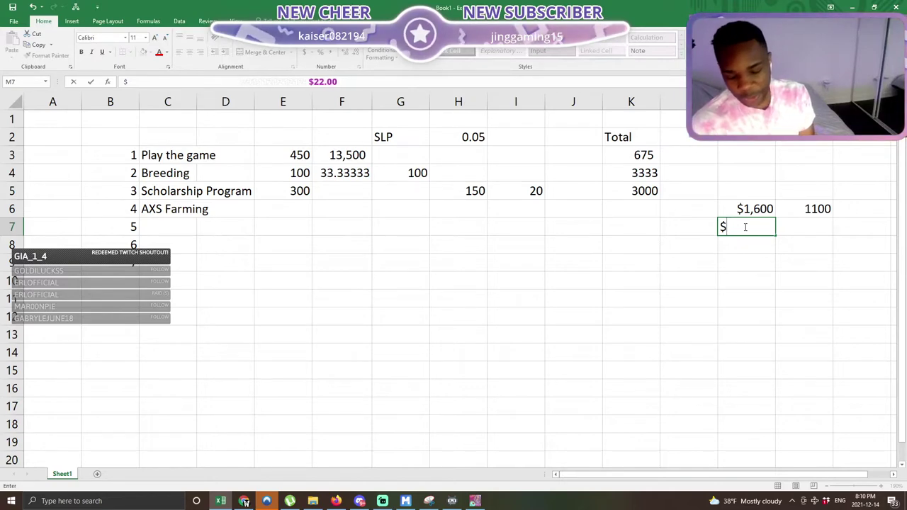
text(22,000)
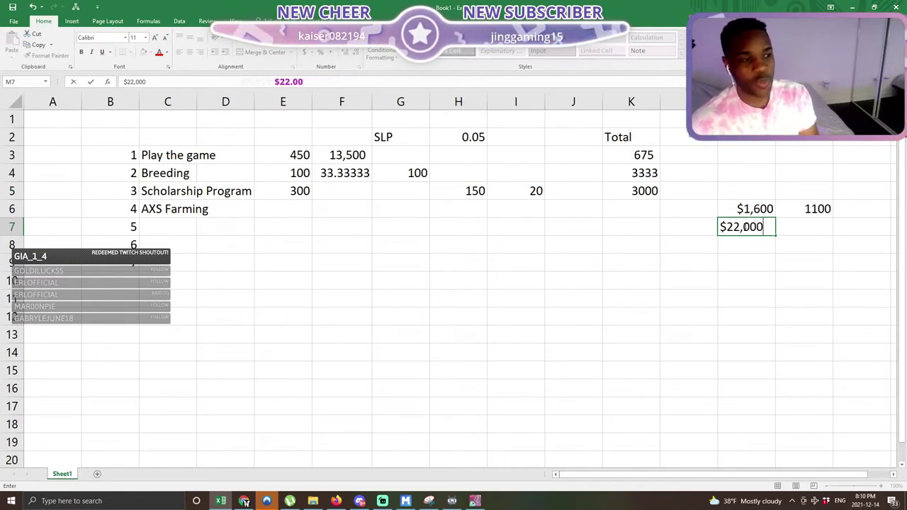
key(Return)
- Divide the $22,000 amount by 1.26 in cell N7 with the formula =M7/1.26, and clear that cell again
click(745, 227)
key(Right)
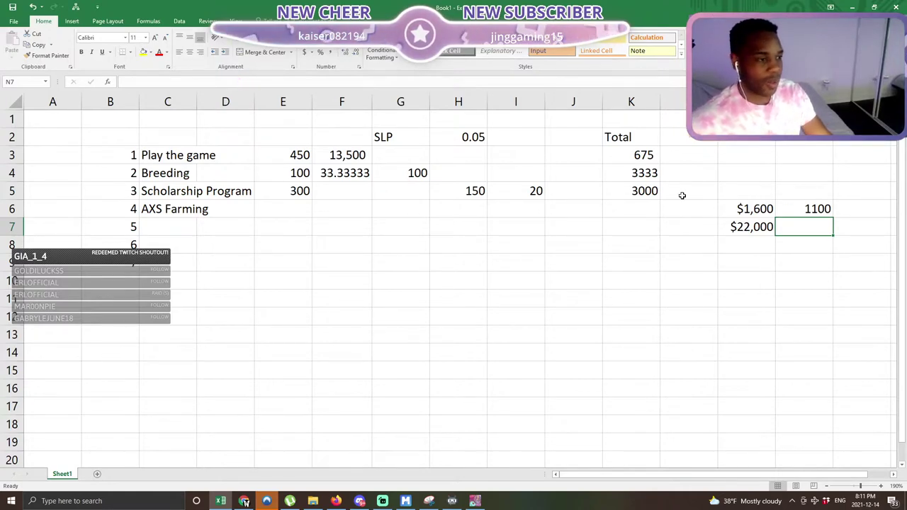
click(744, 227)
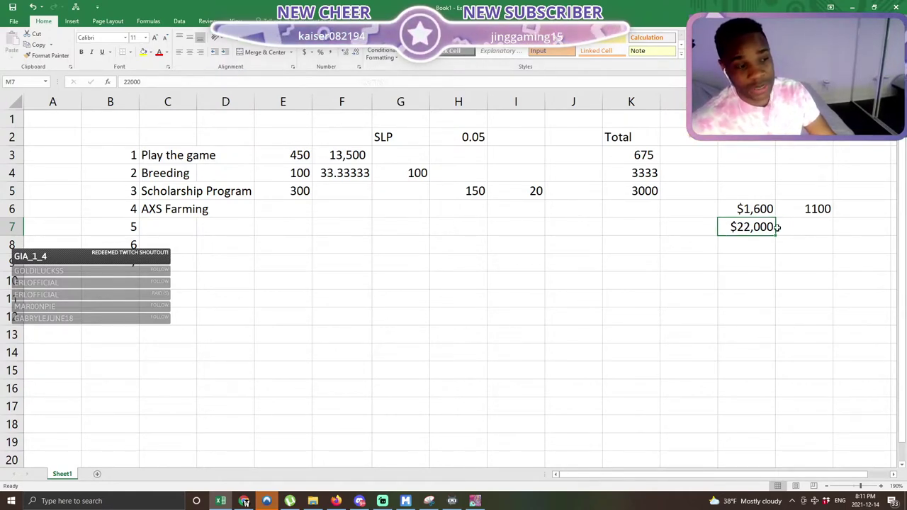
click(803, 227)
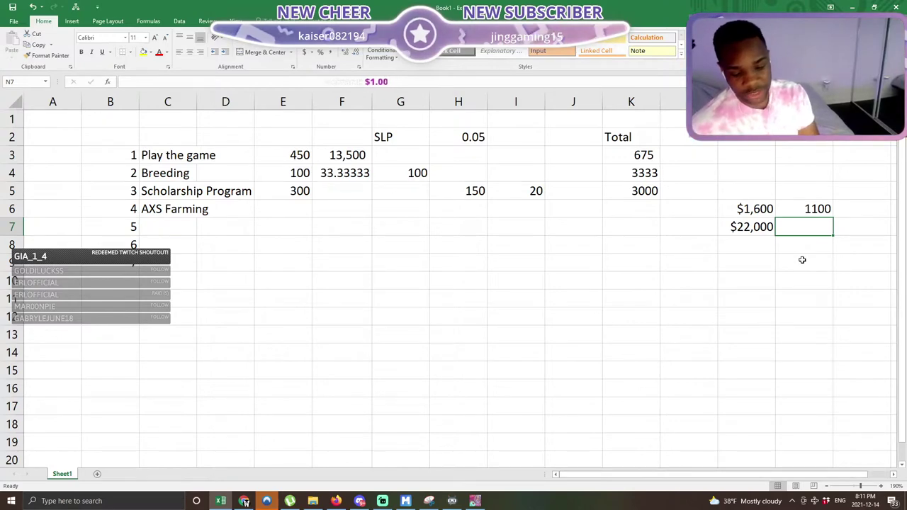
text(=)
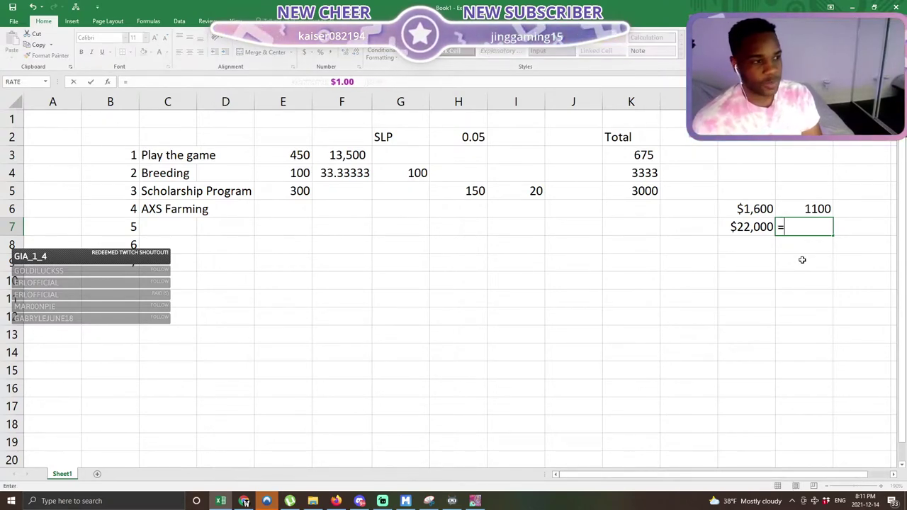
key(Left)
text(/1.)
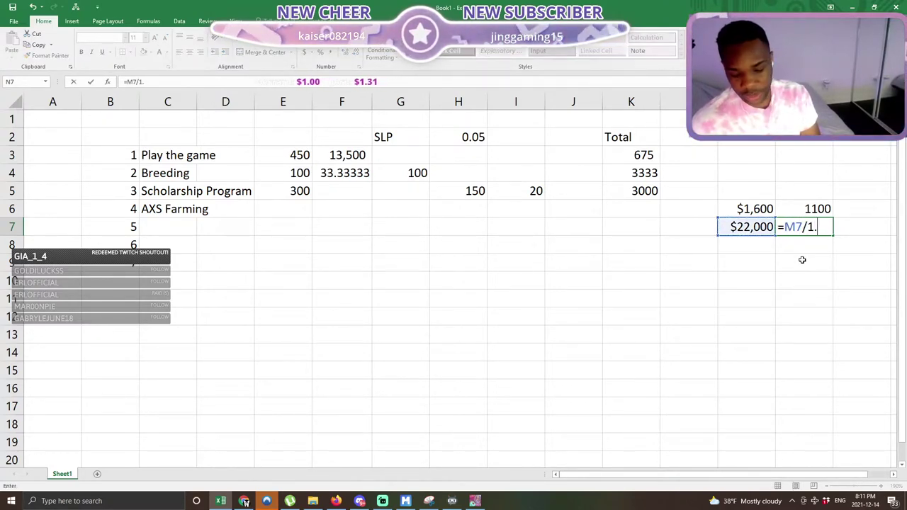
text(26)
key(Return)
key(Up)
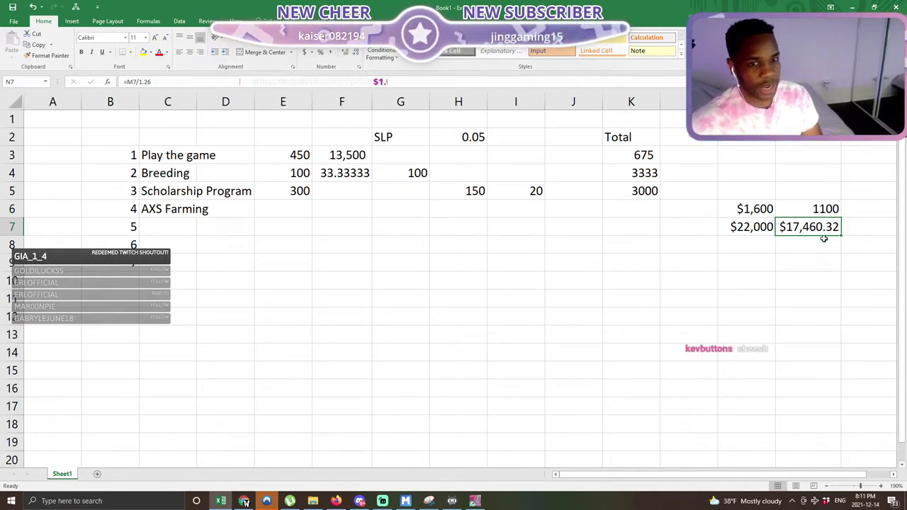
key(Delete)
key(Left)
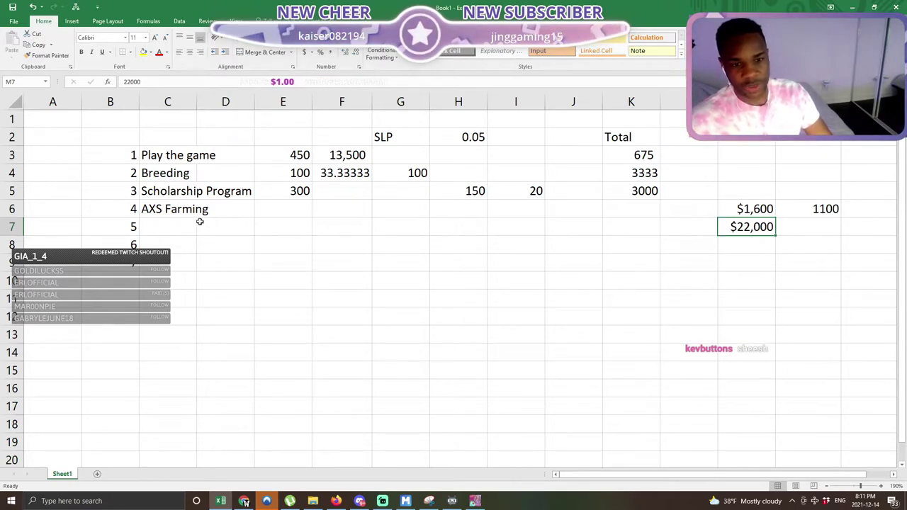
- Enter "Youtube/Twitch/Social Media" as the fifth way to earn in cell C7
click(167, 213)
click(173, 239)
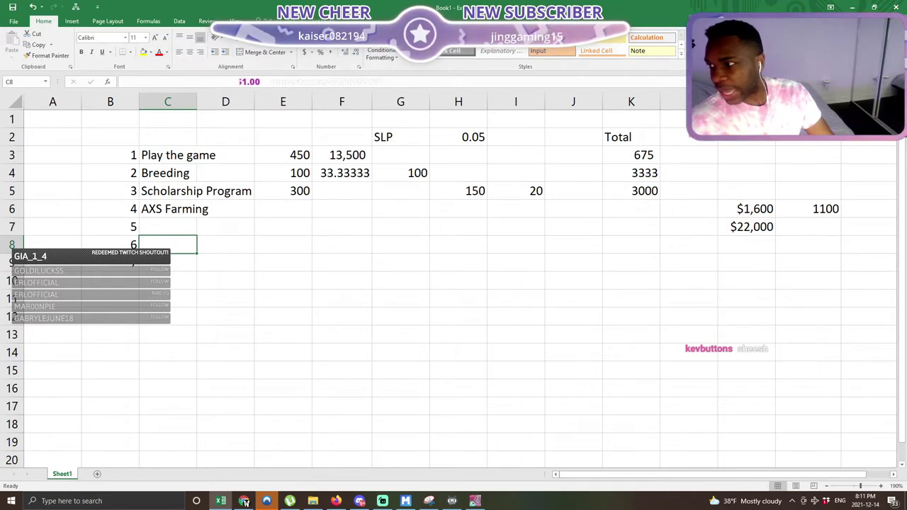
click(246, 501)
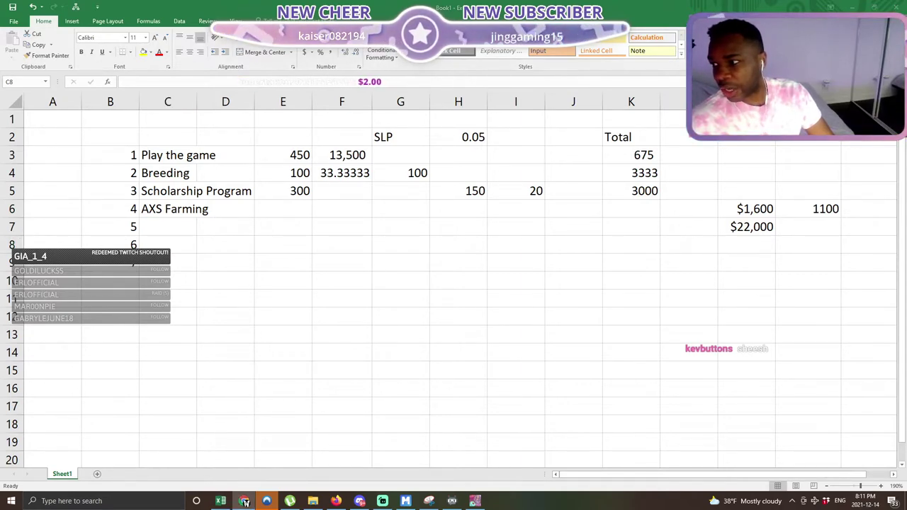
click(186, 228)
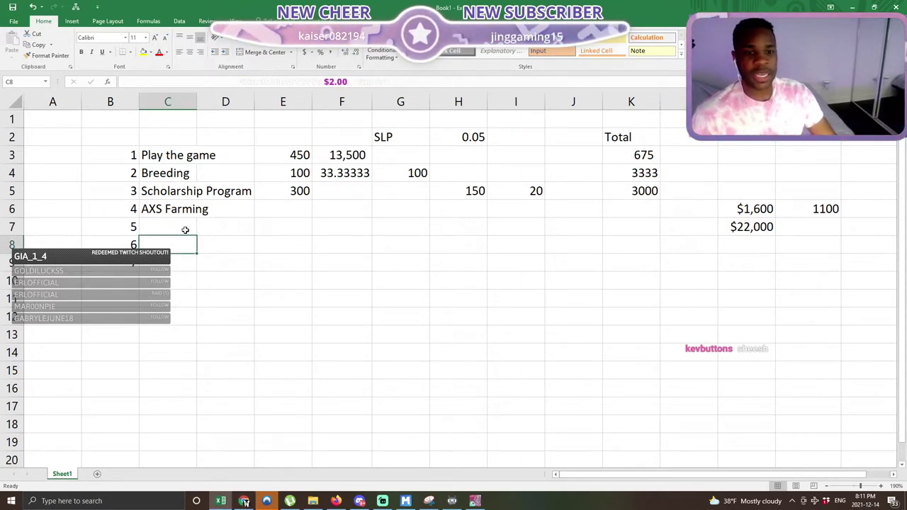
text(Yo)
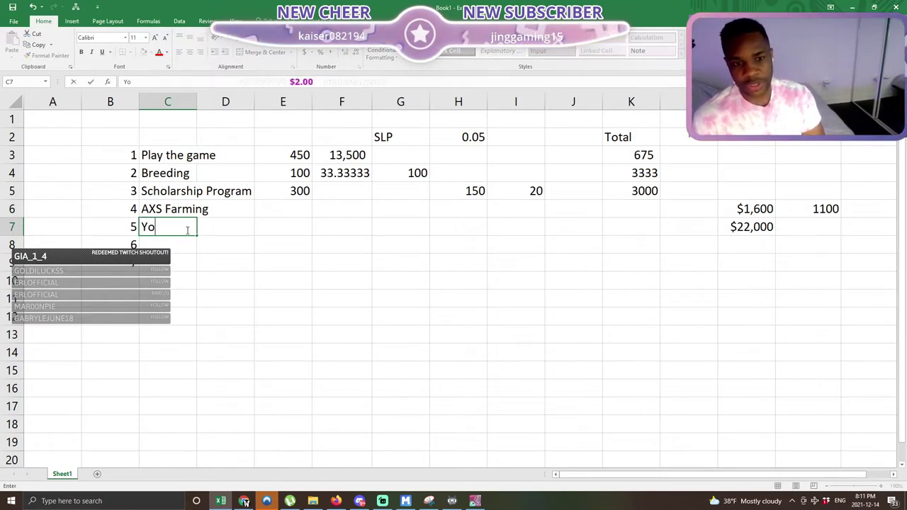
text(utube/Twitch)
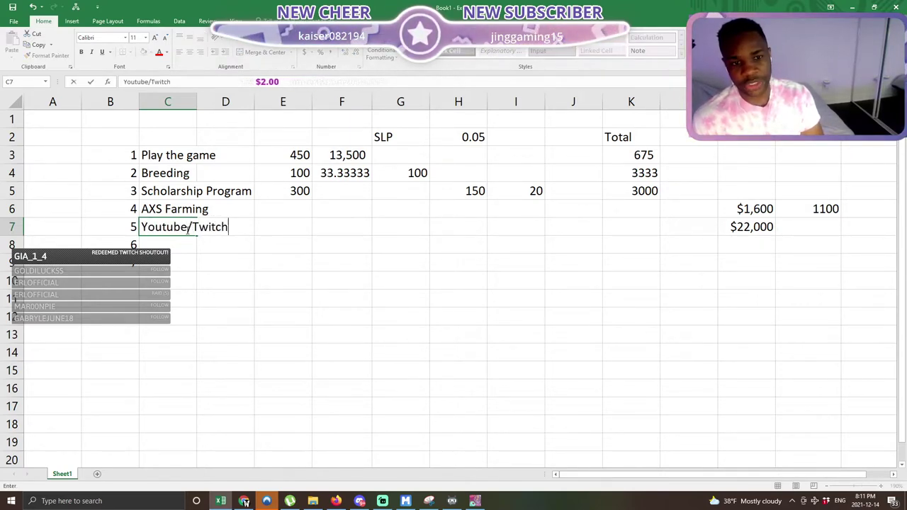
text(/Social Media)
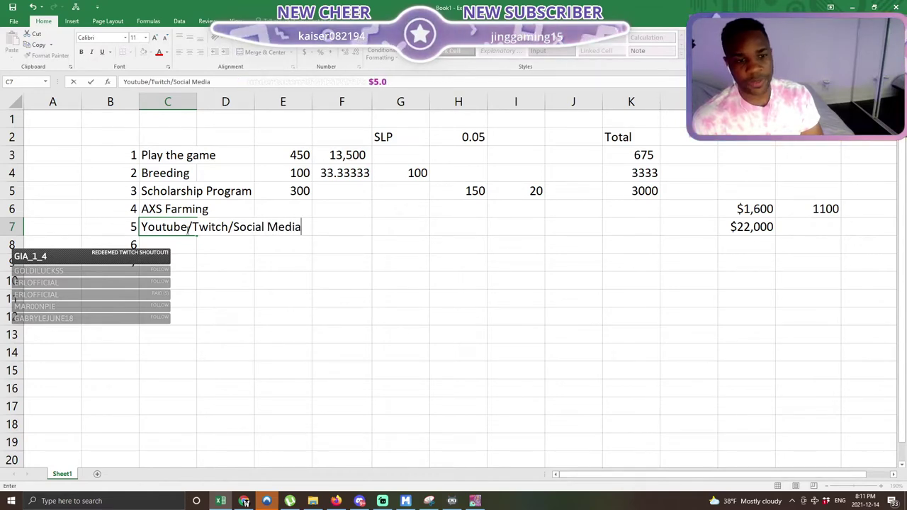
key(Return)
- Enter $100 as the AXS Farming total in cell K6, with "Per Month" beside it in L6
click(358, 244)
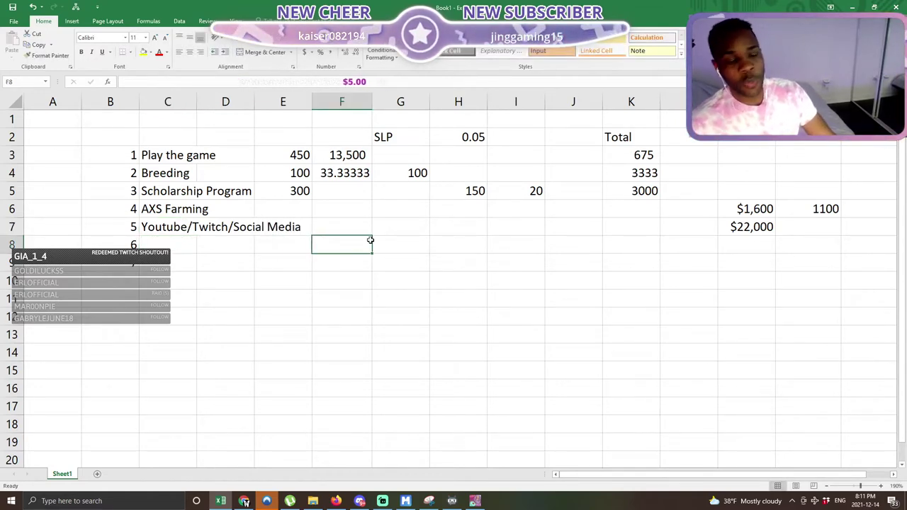
click(626, 212)
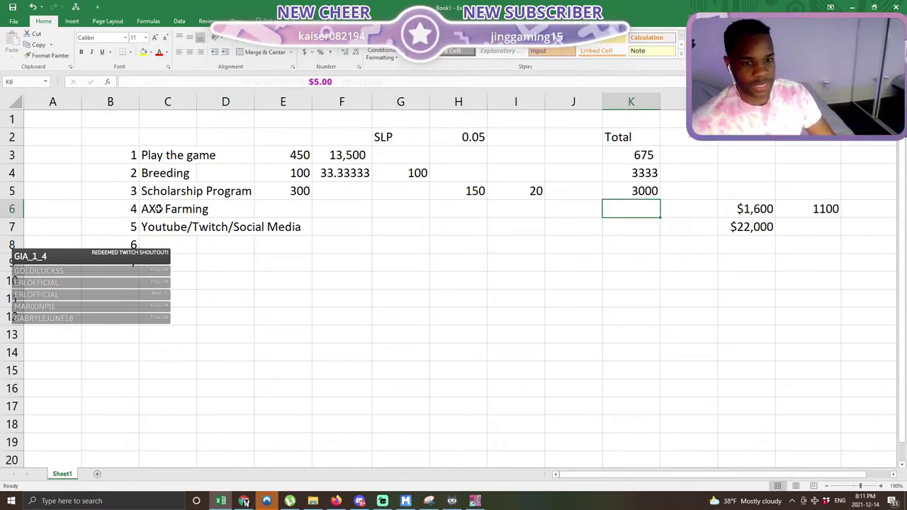
key(Left)
key(Left)
key(Left)
key(Left)
key(Left)
key(Left)
key(Left)
key(Left)
click(626, 207)
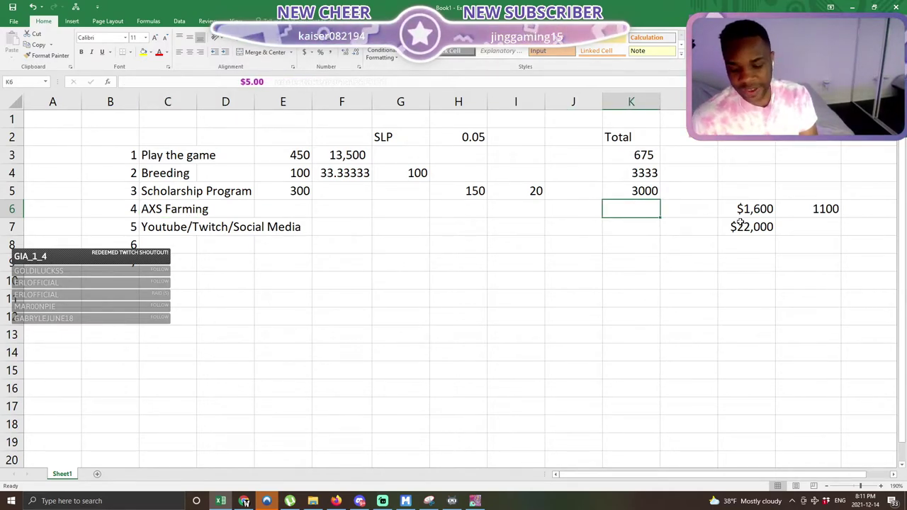
text($100)
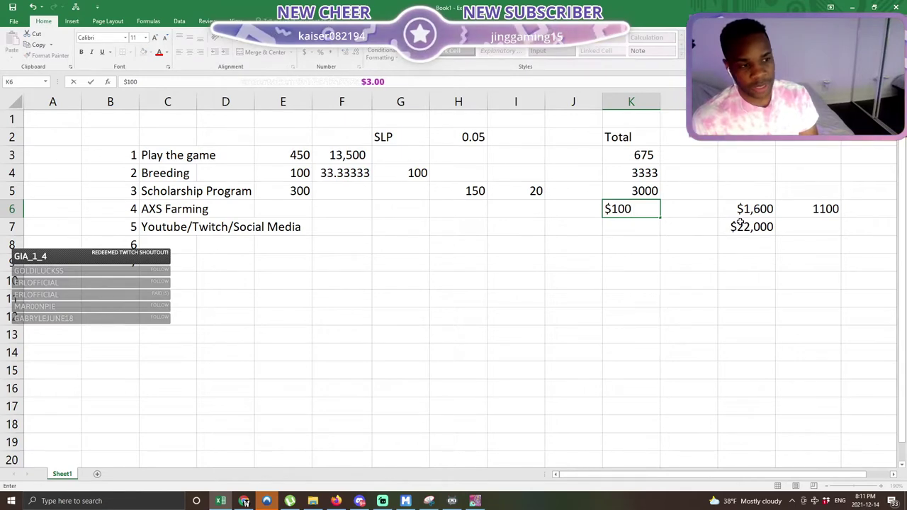
key(Tab)
text(Per Month)
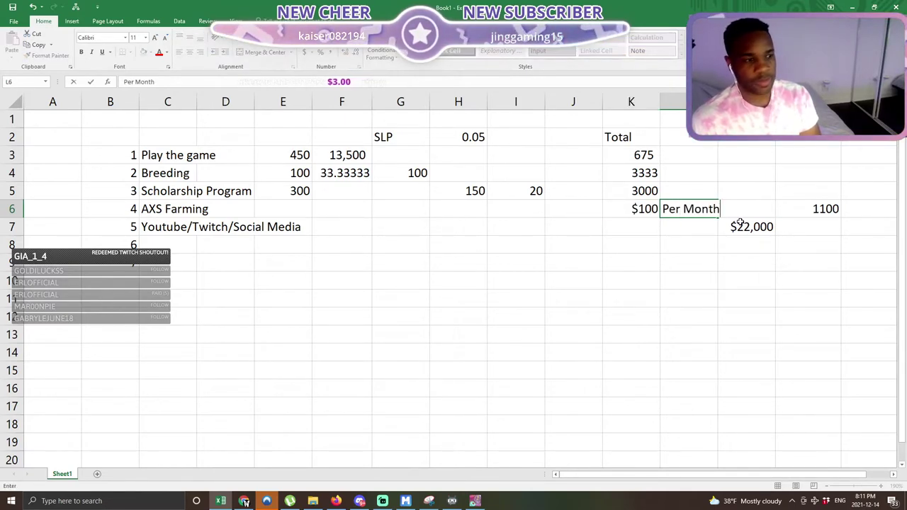
key(Return)
- Move the block of amounts in M6:N7 one column over so that it starts at cell N6
drag(759, 207, 800, 222)
key(ctrl+c)
click(805, 209)
key(Return)
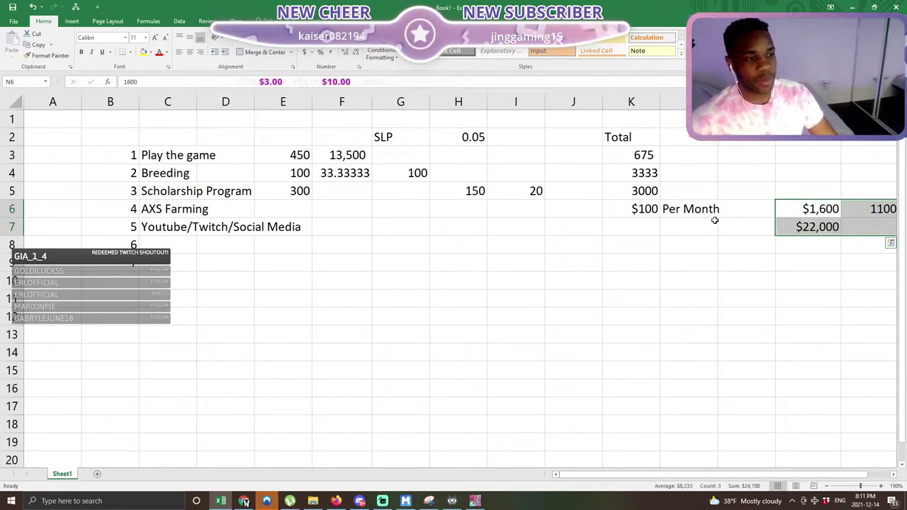
- Enter the note "investing 2000 CAD" in cell I6 of the AXS Farming row
click(652, 202)
click(510, 210)
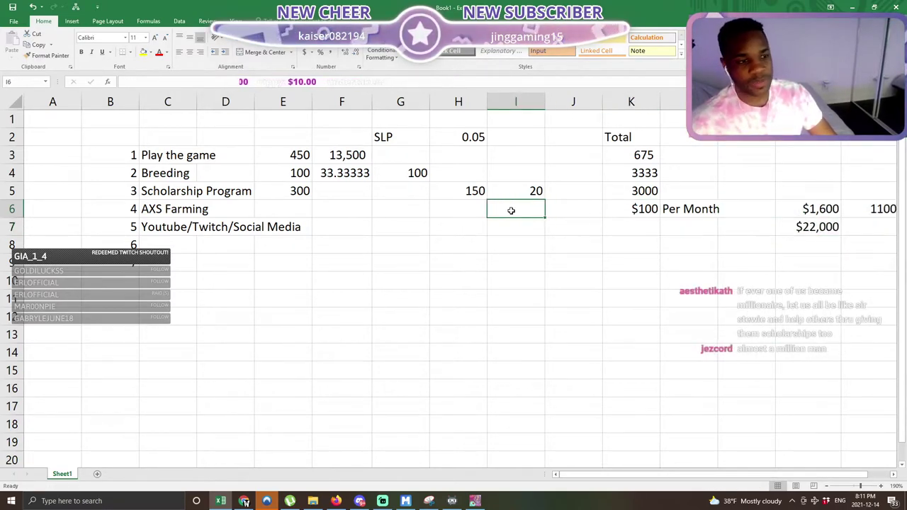
text(investing)
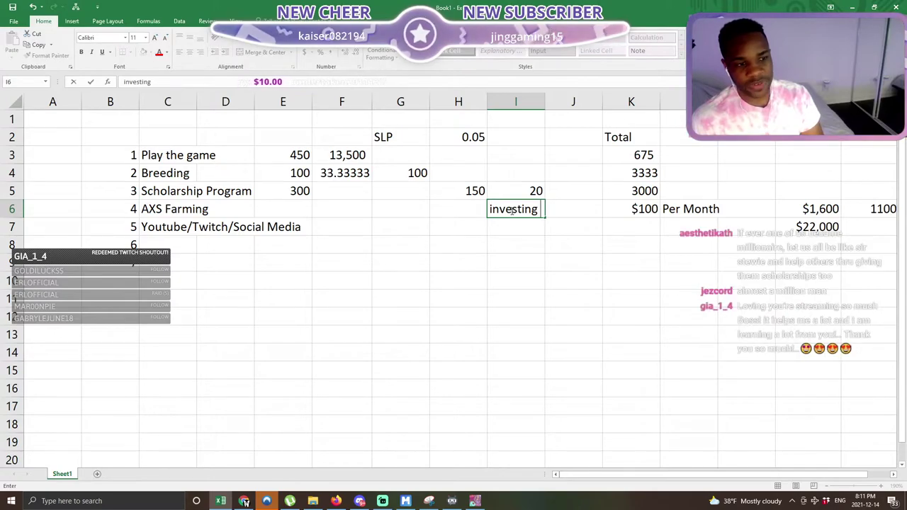
text( 20)
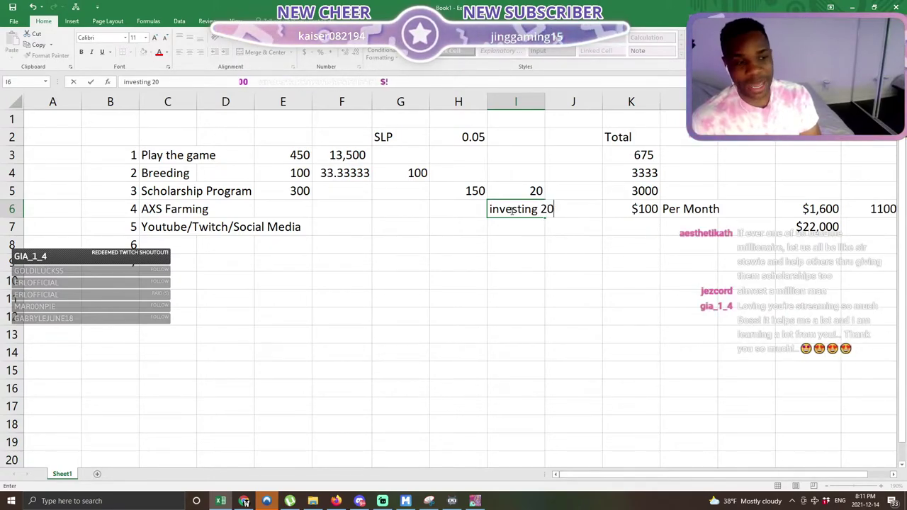
text(00)
text( CAD)
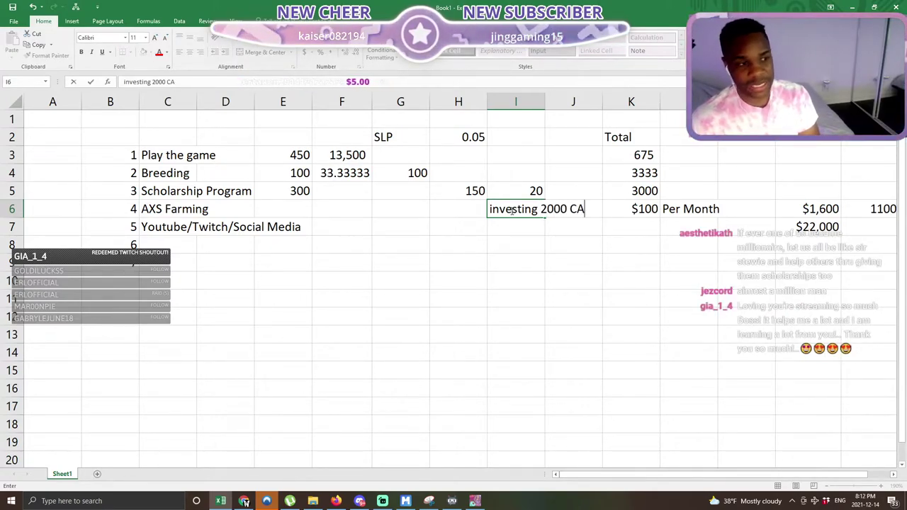
key(Return)
click(512, 210)
key(Right)
key(Right)
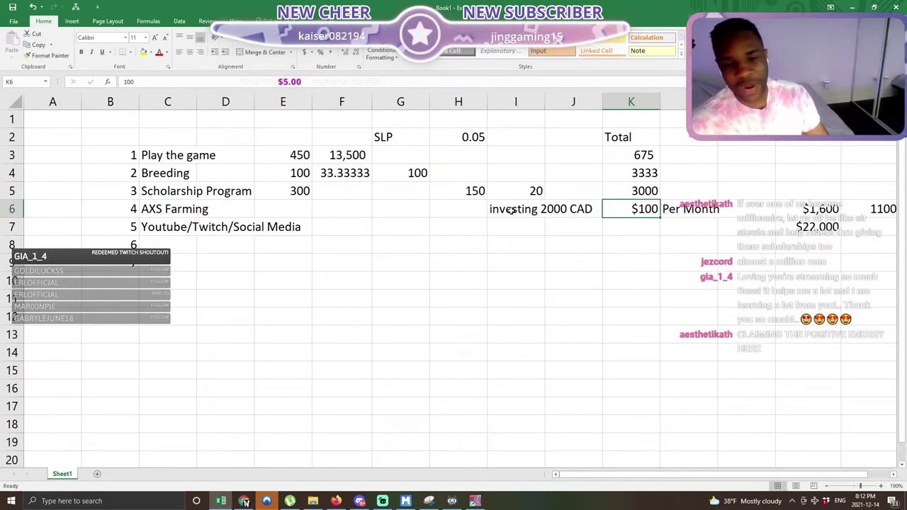
click(504, 208)
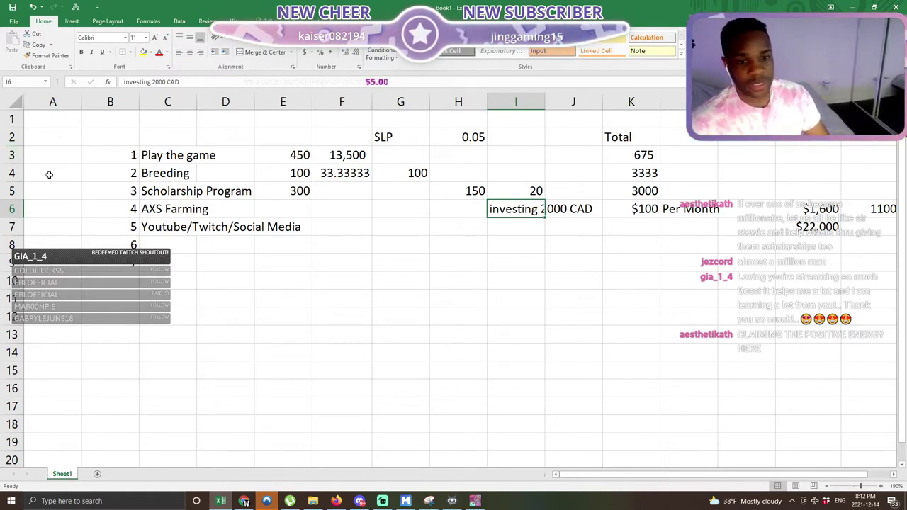
- Extend the AXS Farming label in cell C6 to read "AXS Farming/ Farming"
click(167, 209)
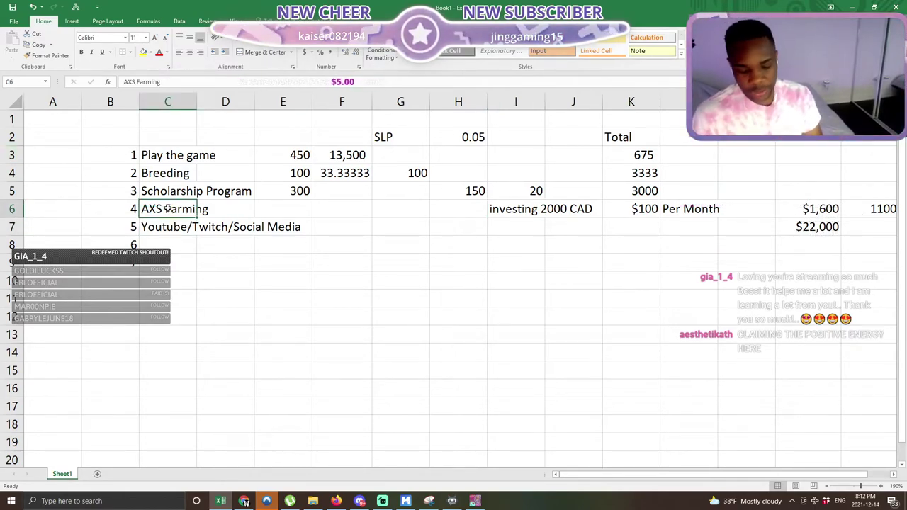
key(F2)
text(/ Farming)
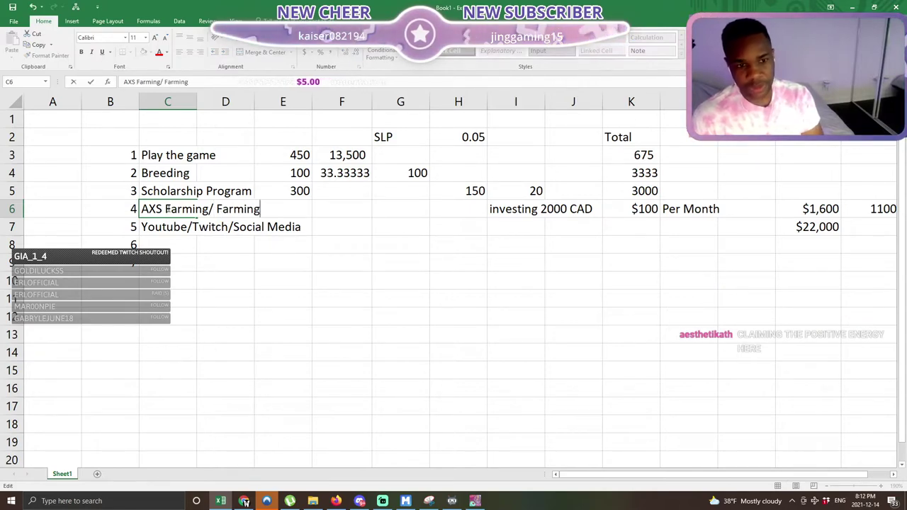
key(Return)
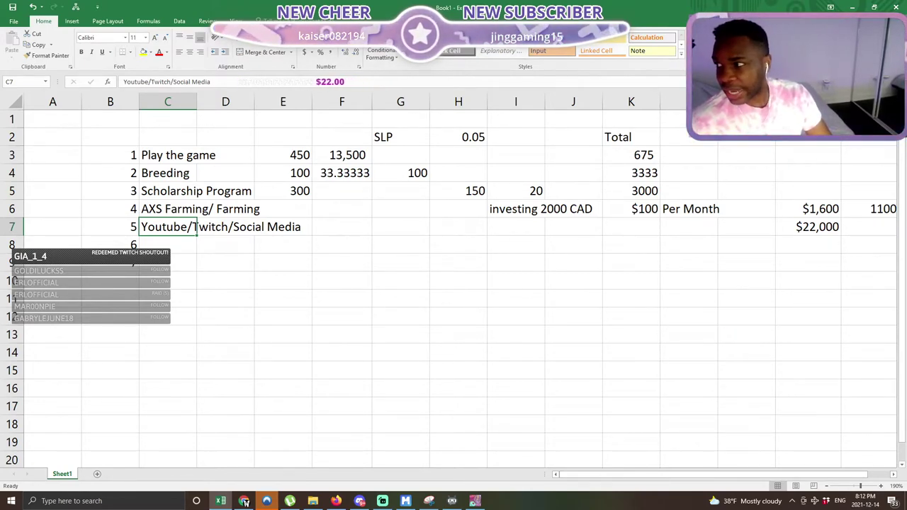
- Bring up the Katana page in Chrome and check the managers channel of the LP Flightcrew Discord server for the staking, swap and farming links
click(245, 502)
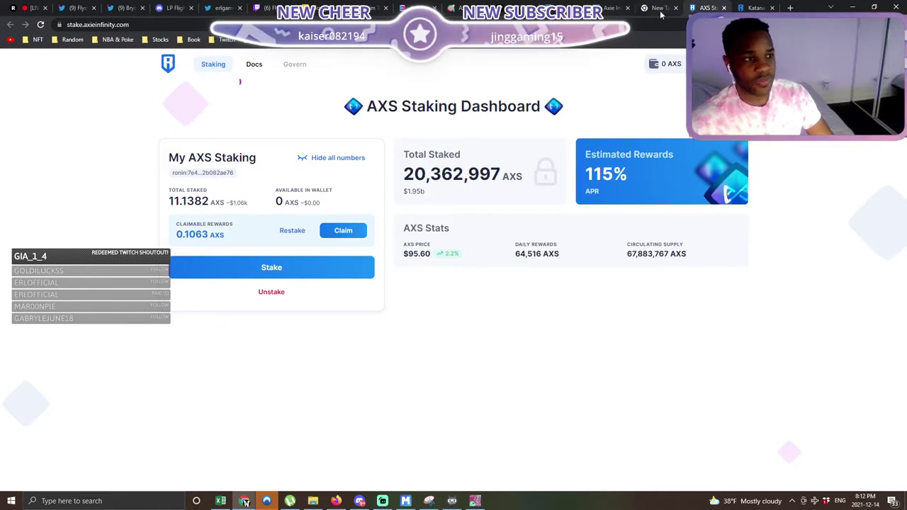
click(755, 8)
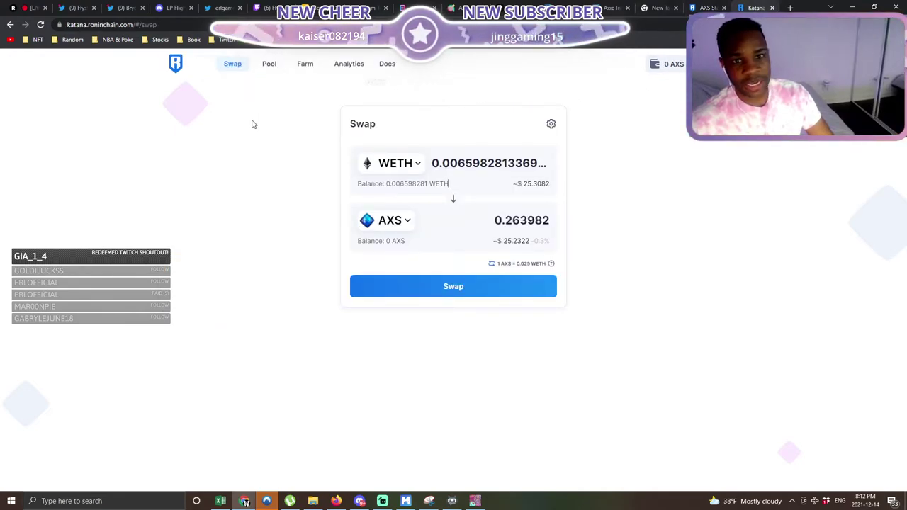
click(359, 501)
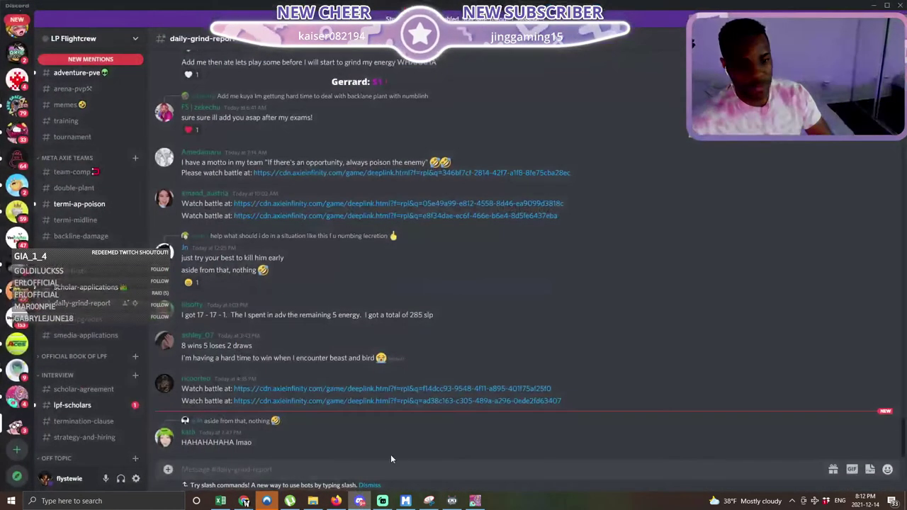
scroll(90, 361, down, 5)
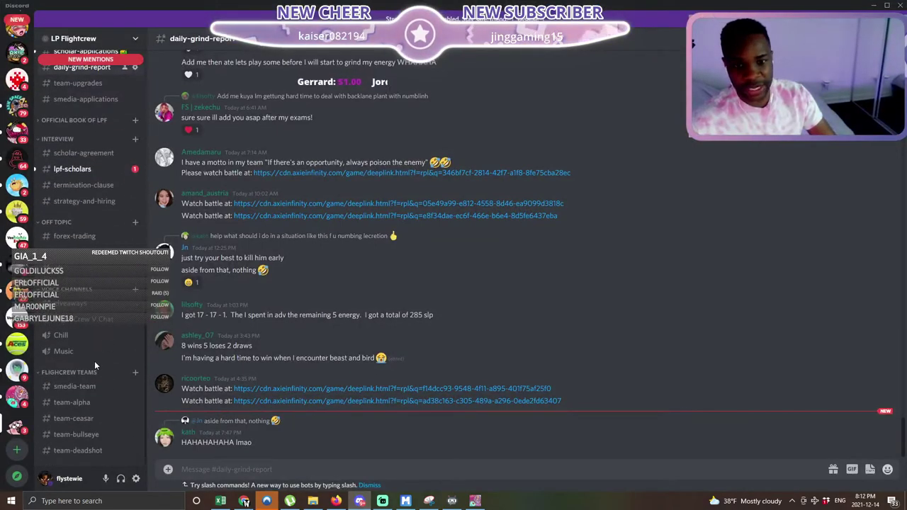
scroll(94, 361, up, 8)
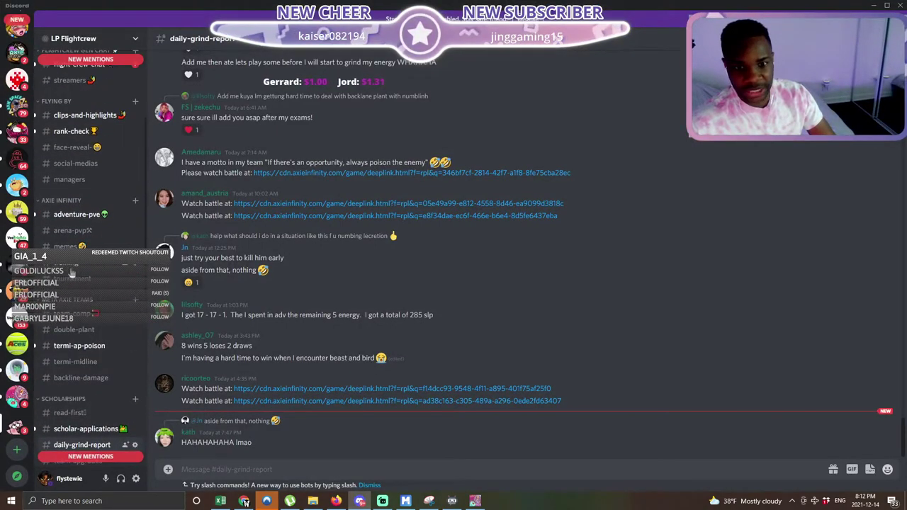
scroll(71, 272, up, 3)
click(73, 275)
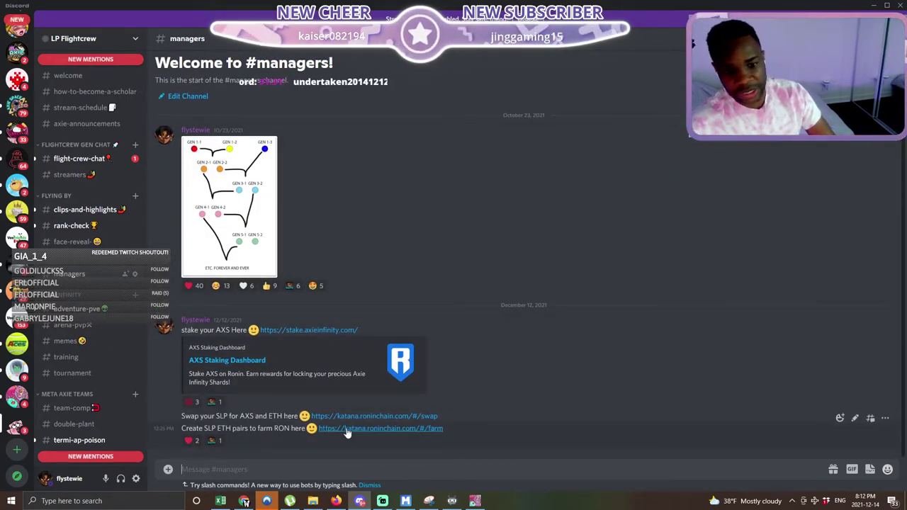
scroll(282, 292, up, 2)
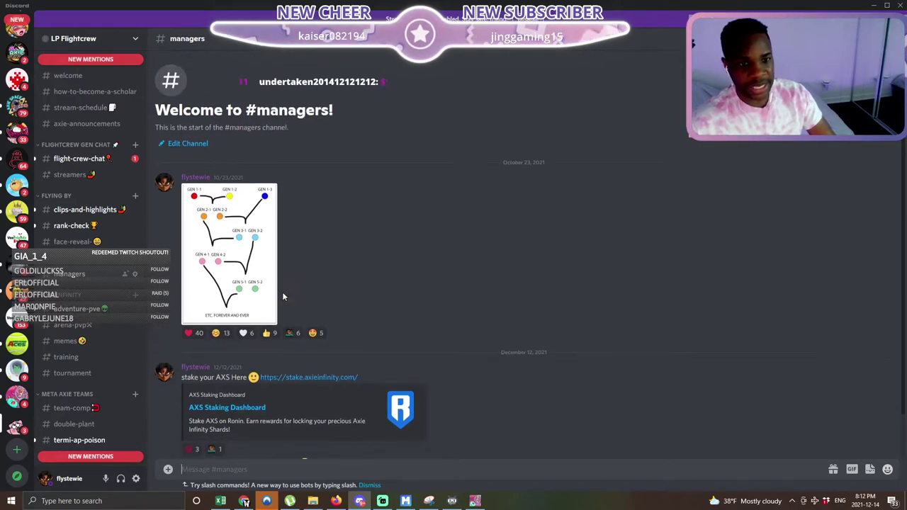
click(876, 6)
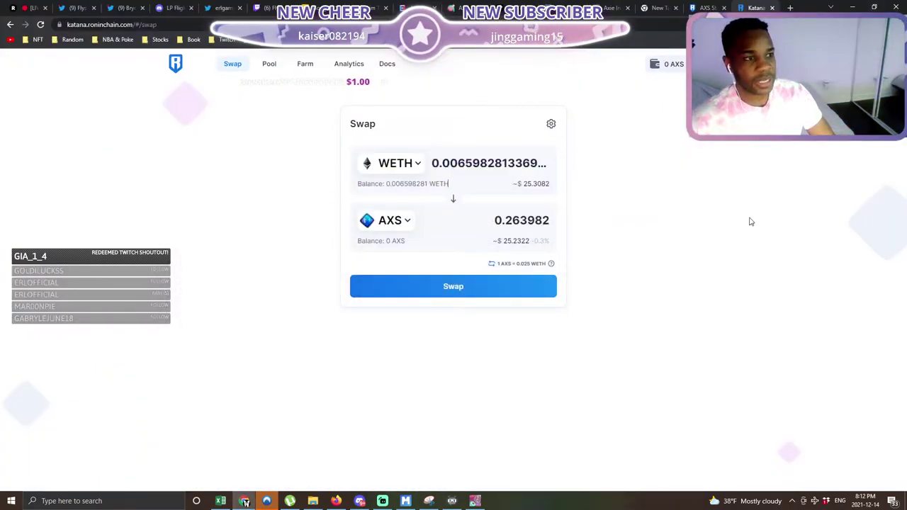
- Open Katana's Farm page and expand the AXS/WETH and SLP/WETH pools to examine their staked amounts, daily rewards and claimable rewards
click(305, 64)
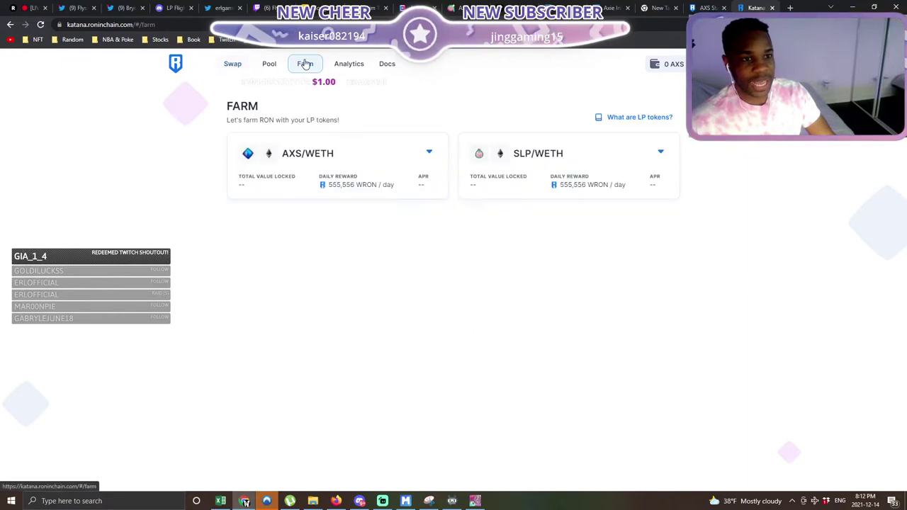
click(531, 163)
click(434, 172)
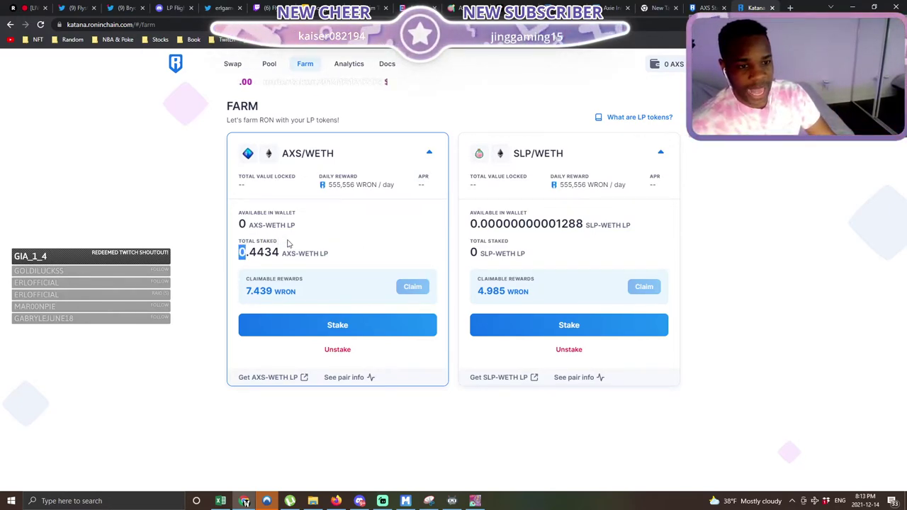
drag(244, 289, 298, 290)
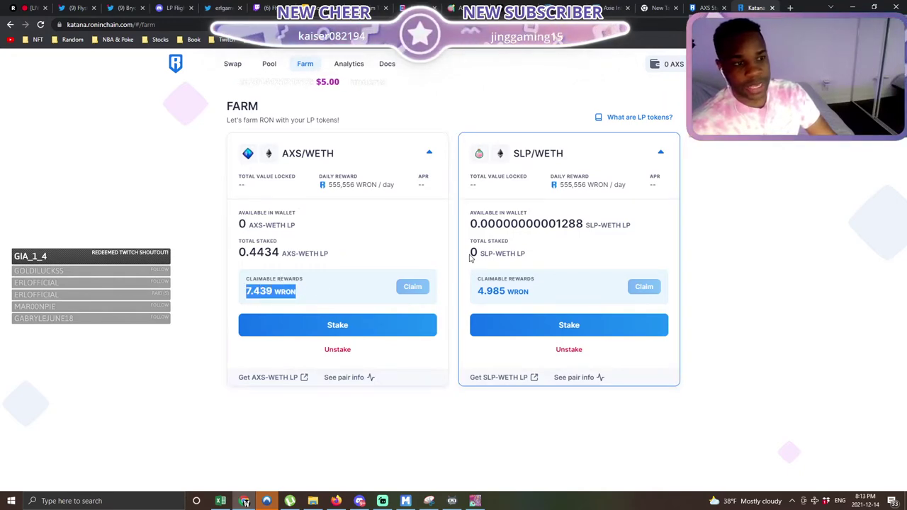
drag(329, 184, 388, 190)
click(382, 190)
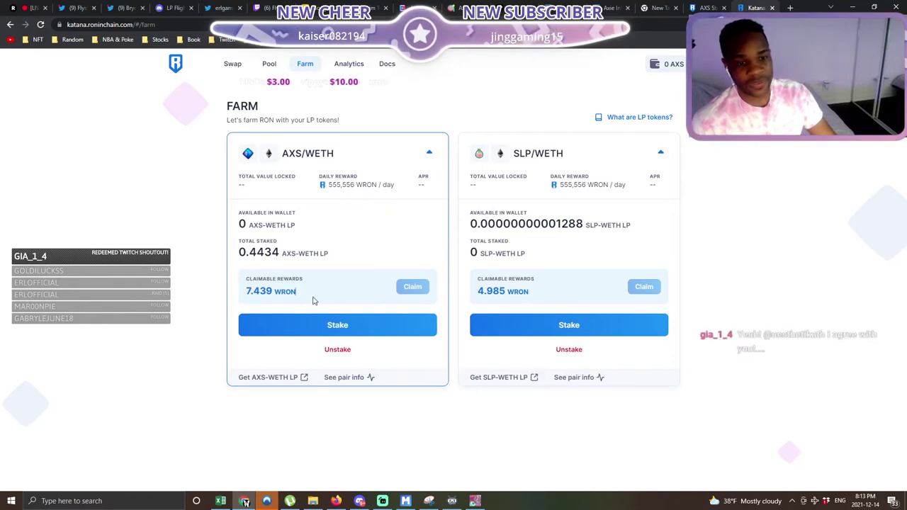
drag(314, 299, 247, 300)
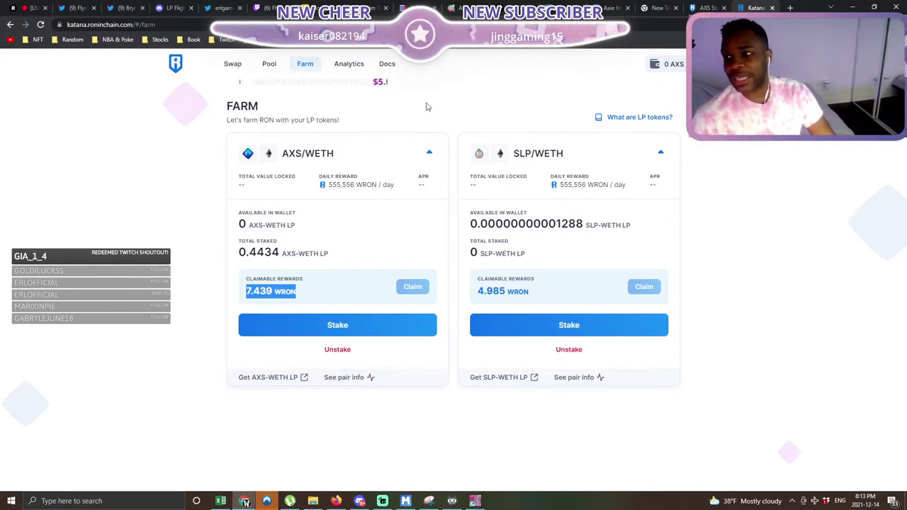
click(757, 203)
- Switch back to the Excel workbook and review the listed earning methods, especially the Scholarship Program and Youtube/Twitch/Social Media rows
key(alt+Tab)
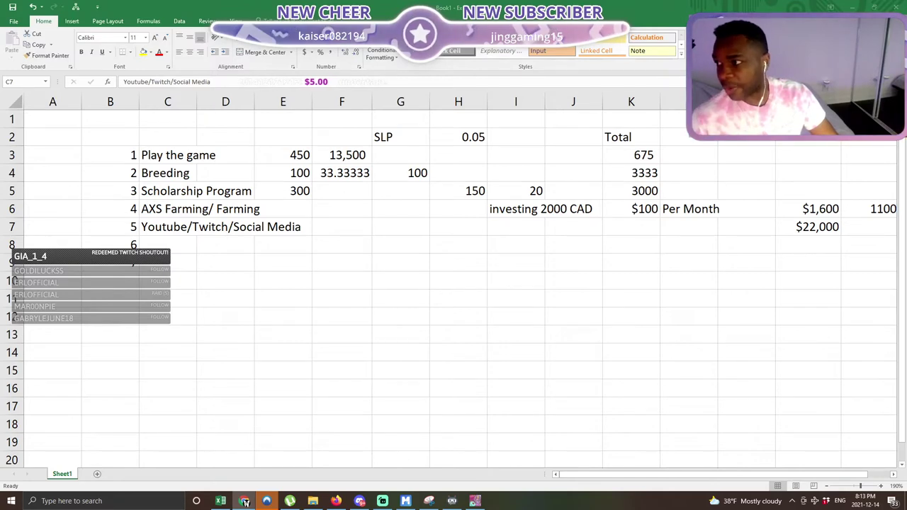
click(145, 221)
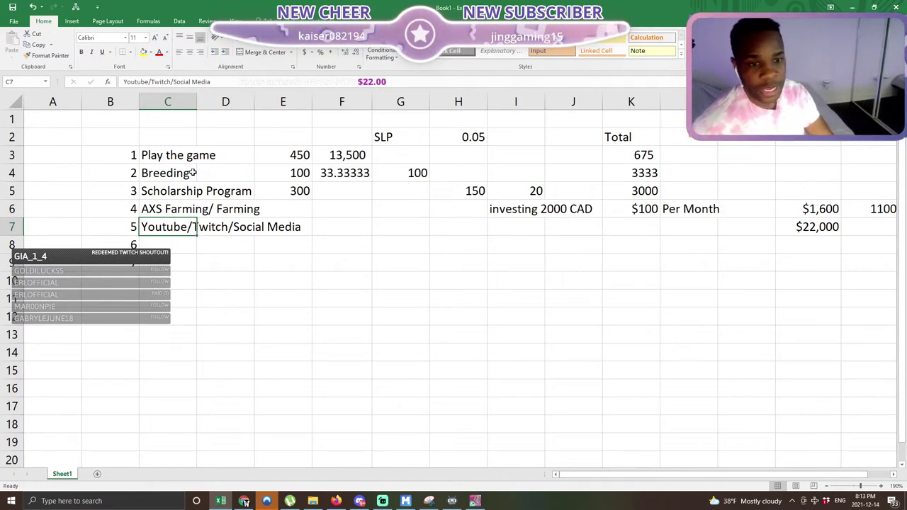
click(171, 186)
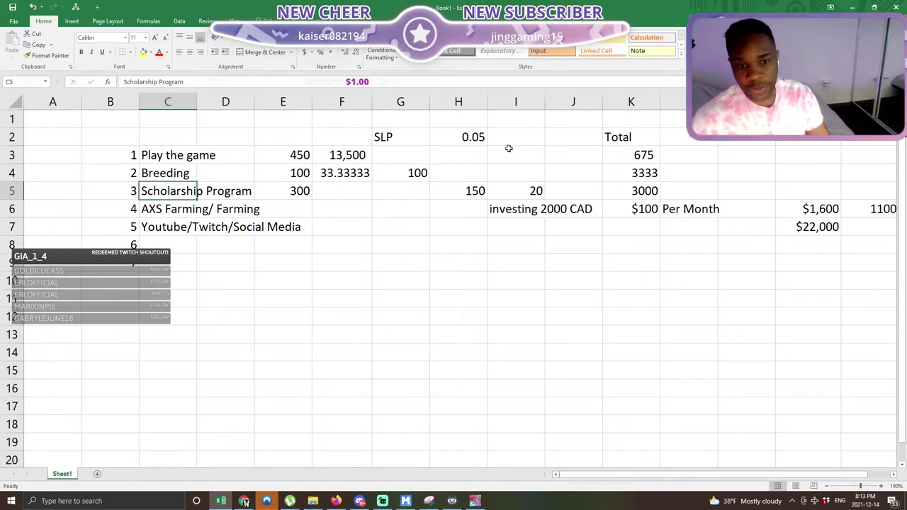
click(302, 306)
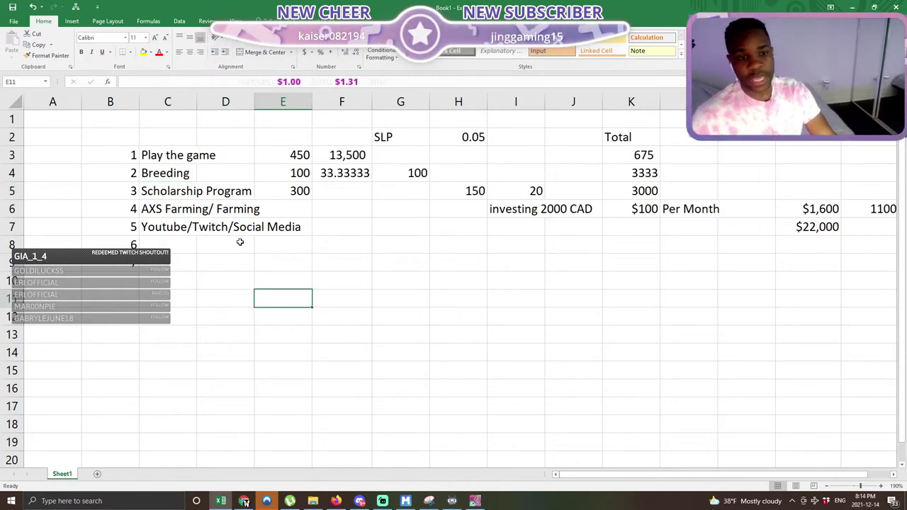
click(156, 223)
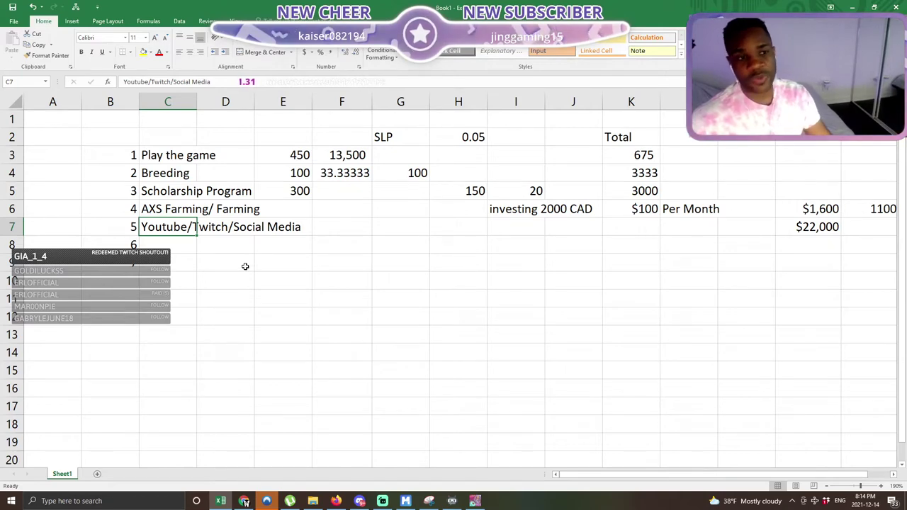
click(270, 279)
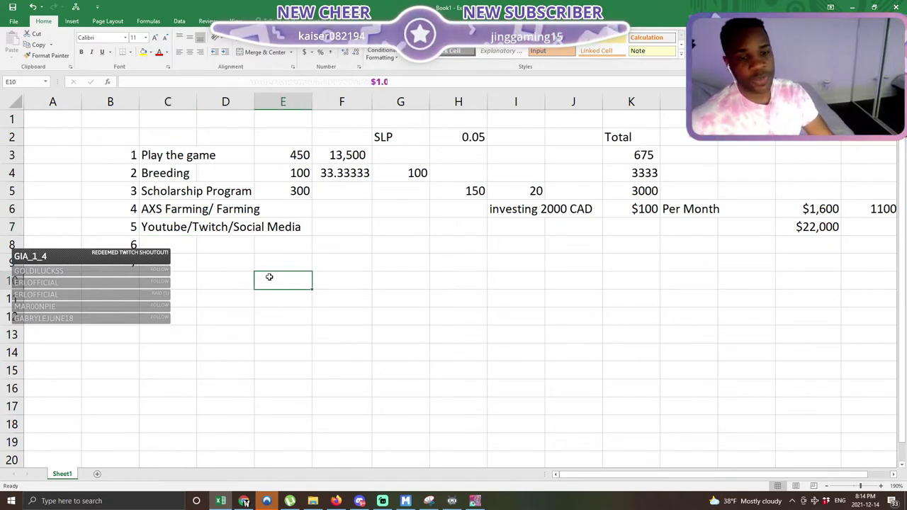
click(170, 225)
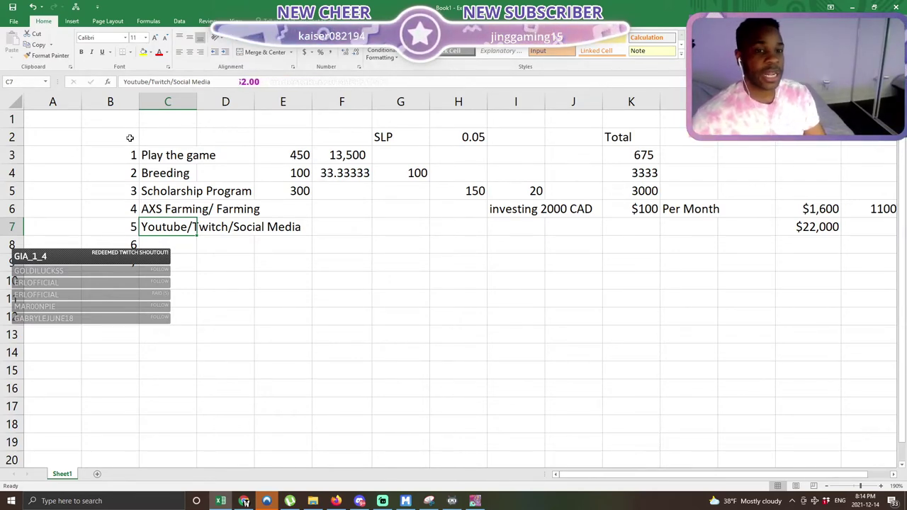
click(332, 227)
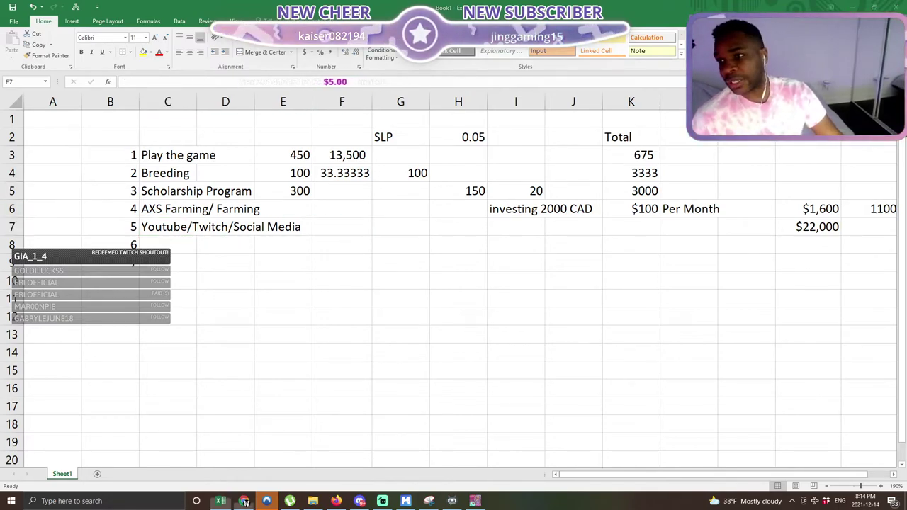
- Open YouTube in a new Chrome tab, search for "meet kevin networth" and look through the videos
click(244, 502)
text(yo)
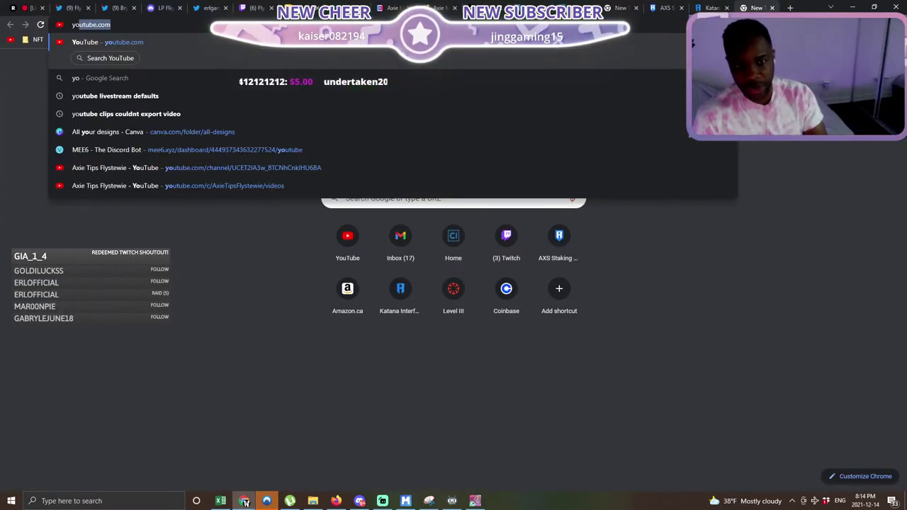
key(Return)
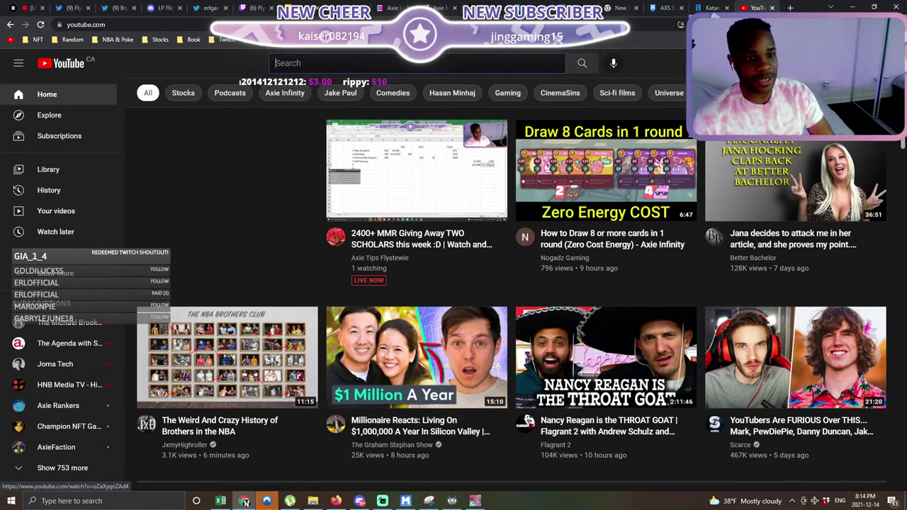
click(420, 73)
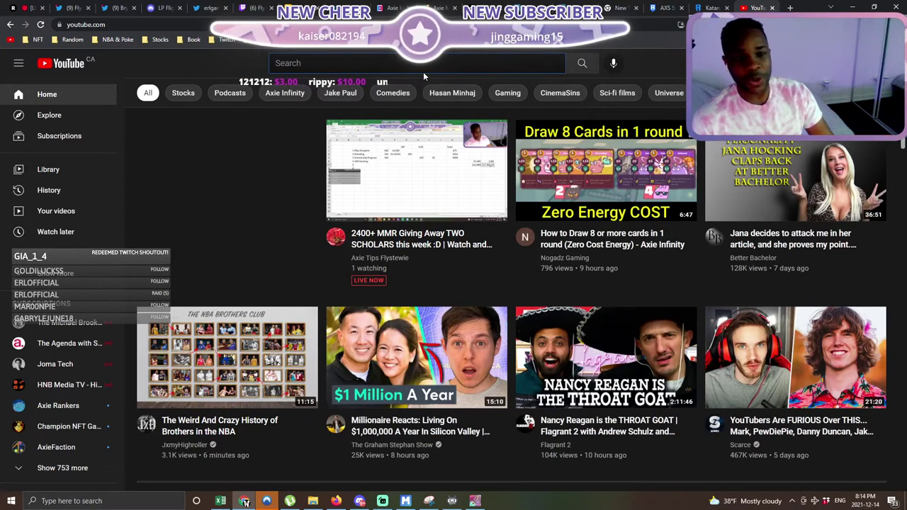
text(hol)
key(BackSpace)
key(BackSpace)
key(BackSpace)
text(meet)
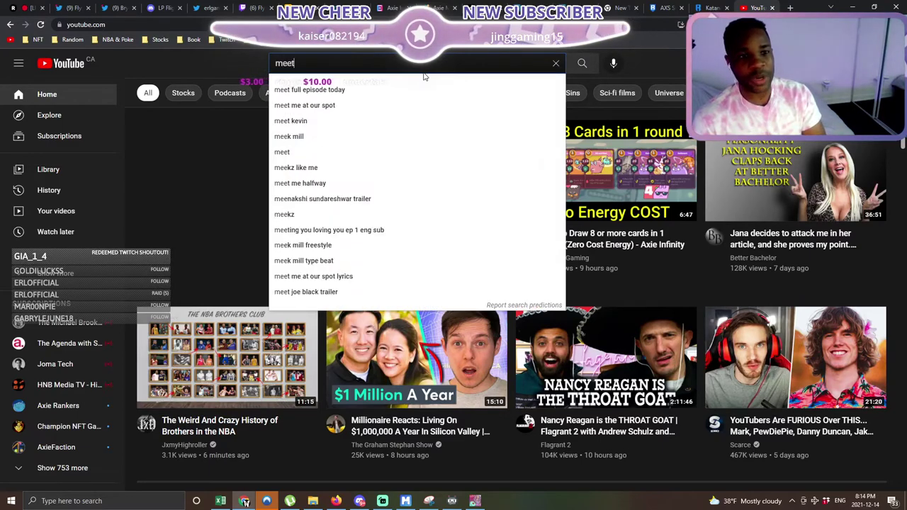
text( kevin networth)
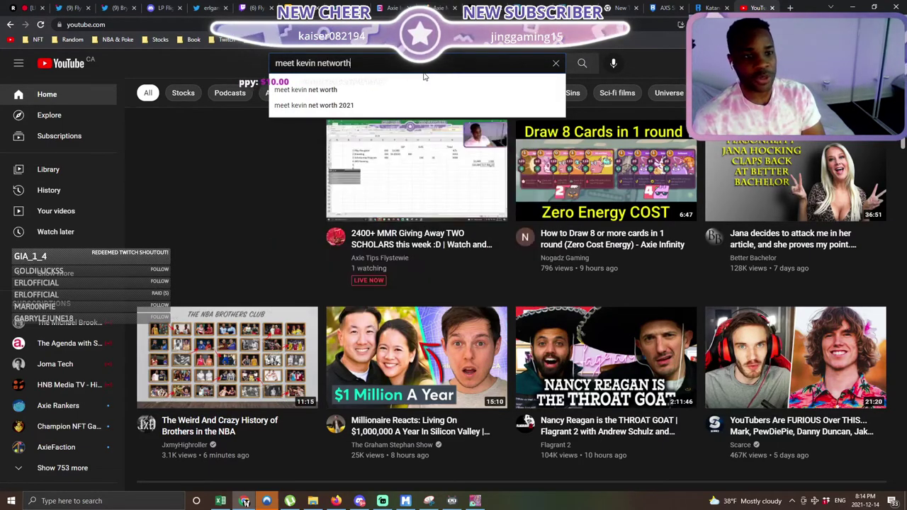
key(Return)
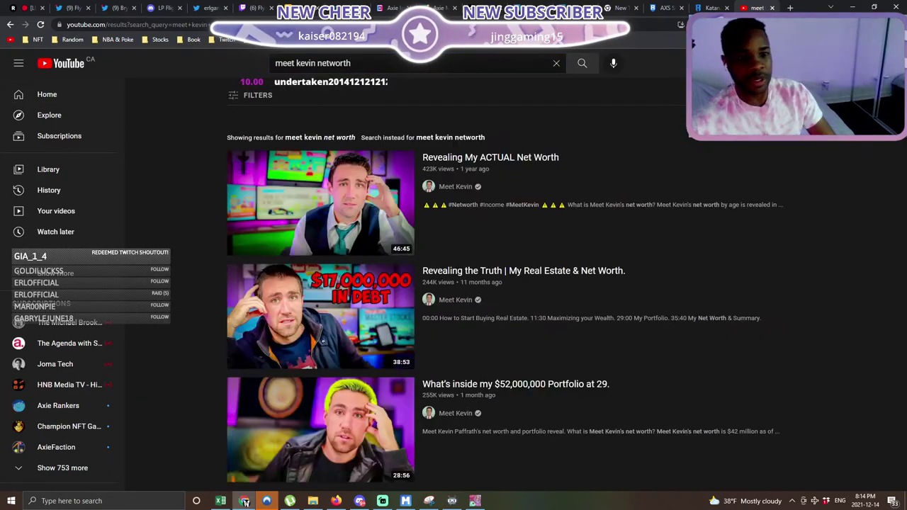
scroll(589, 185, down, 2)
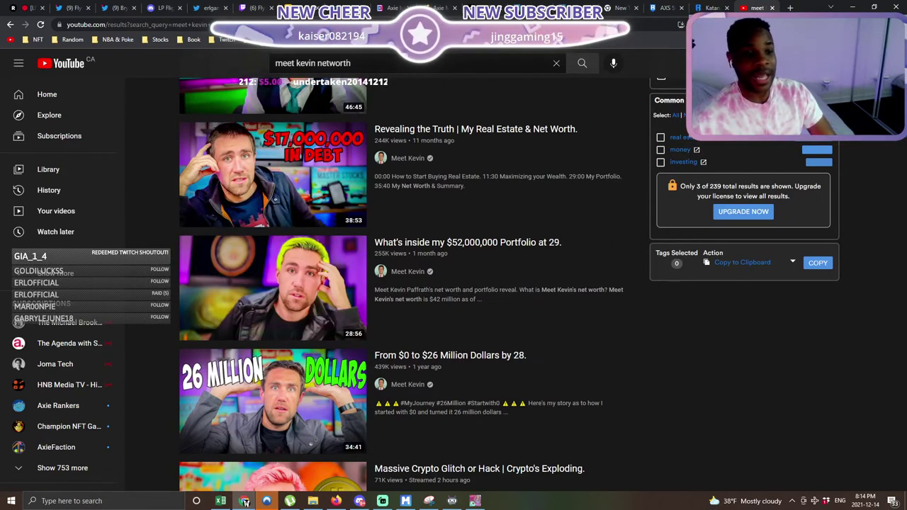
- Search YouTube for "graham stephan net worth" and look through the videos
click(315, 64)
drag(314, 64, 171, 58)
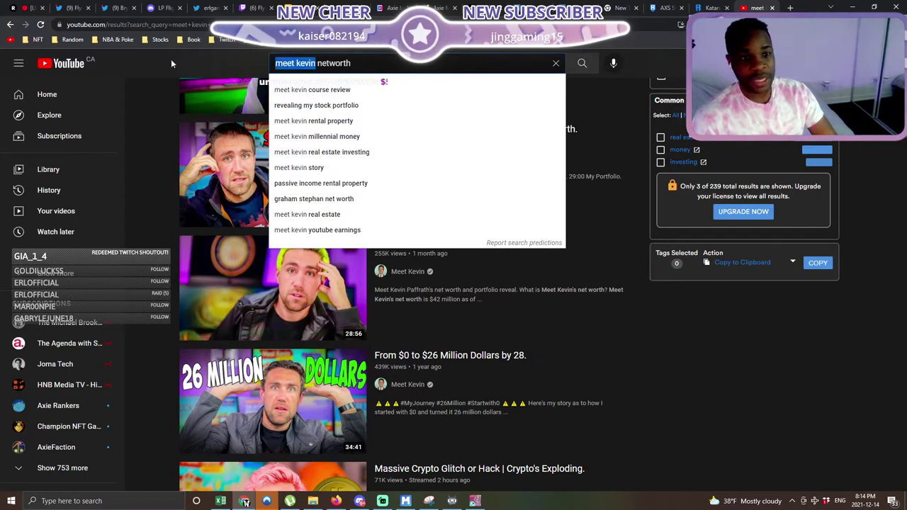
text(grah)
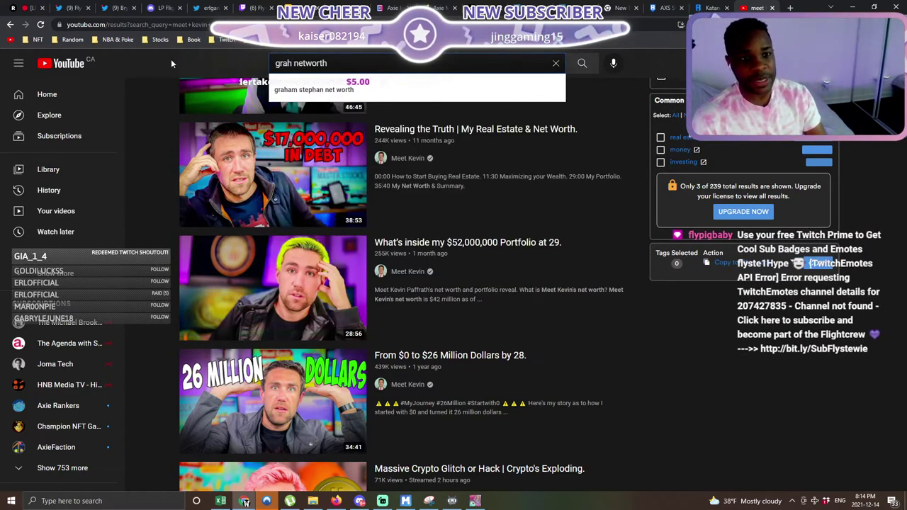
click(319, 91)
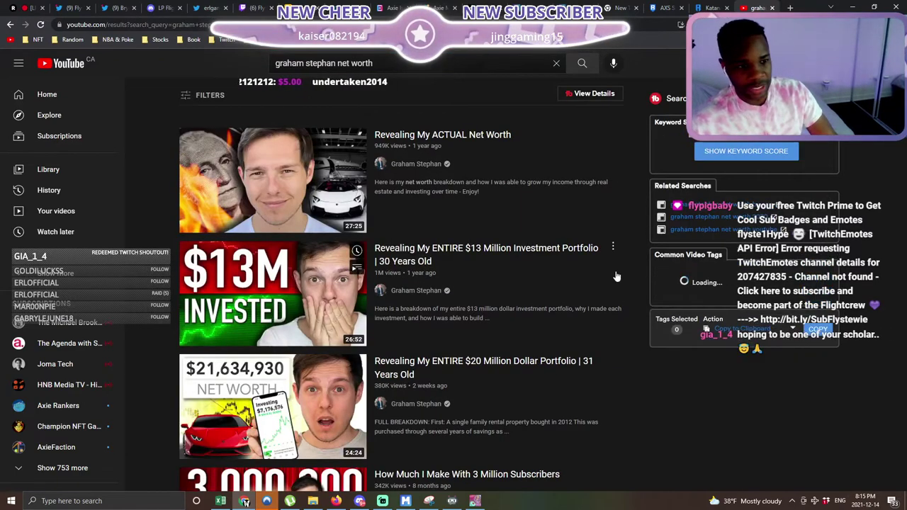
scroll(489, 202, down, 1)
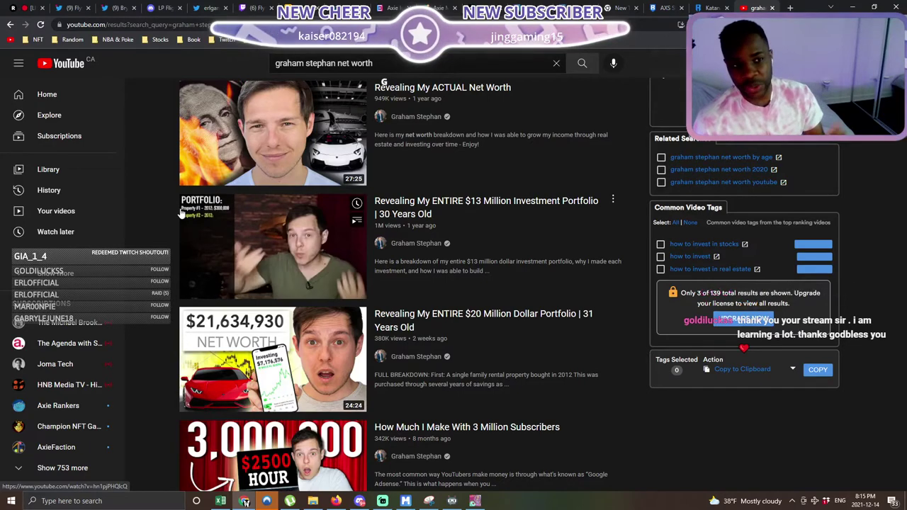
- Return to the Excel workbook and select the Youtube/Twitch/Social Media entry in cell C7
key(alt+Tab)
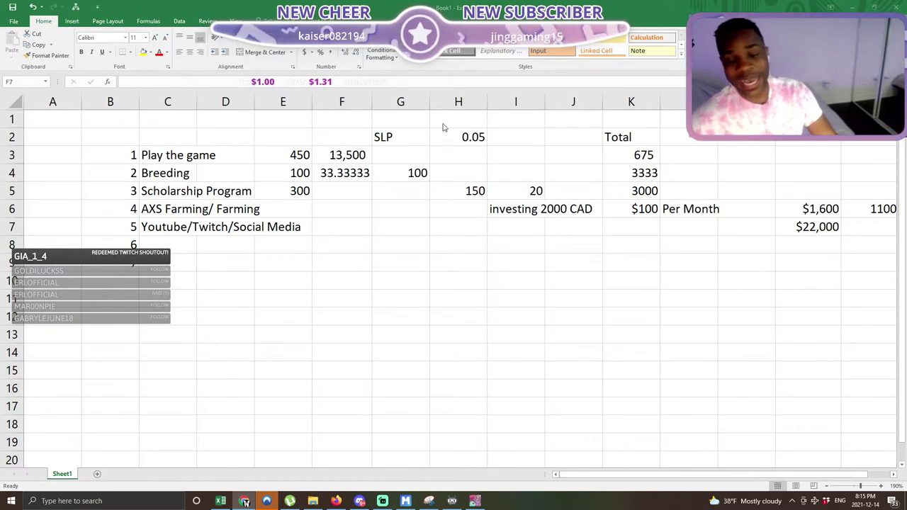
key(alt+Tab)
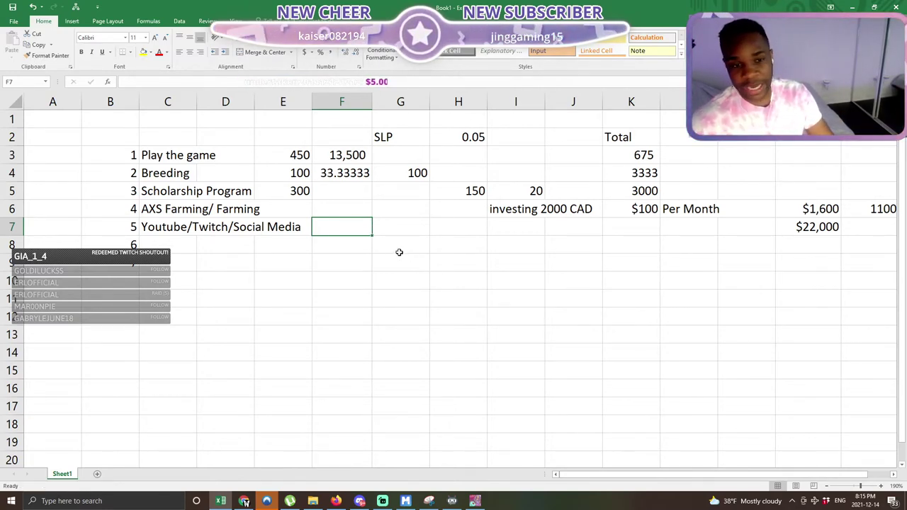
click(107, 227)
click(164, 224)
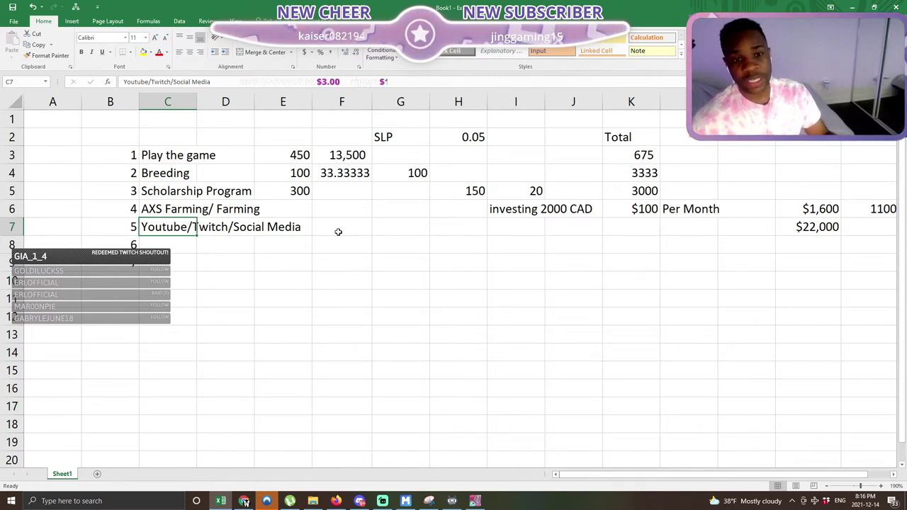
click(178, 213)
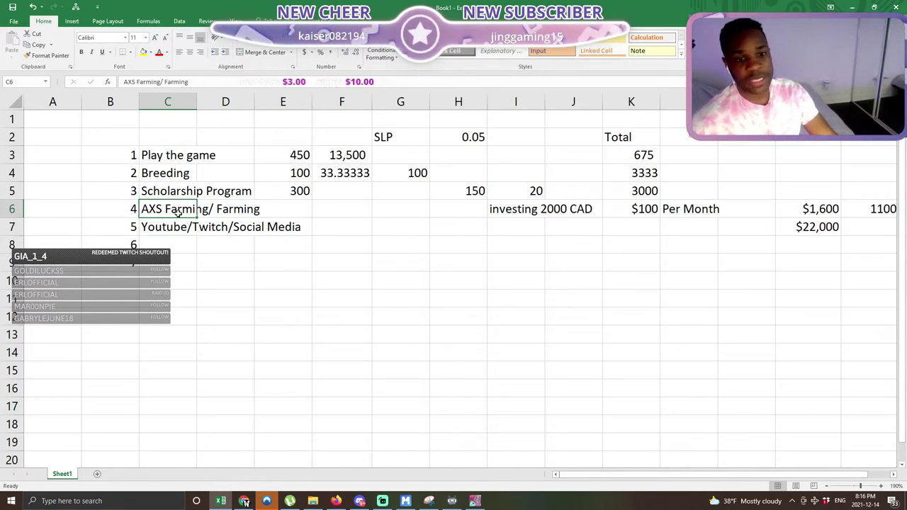
click(170, 168)
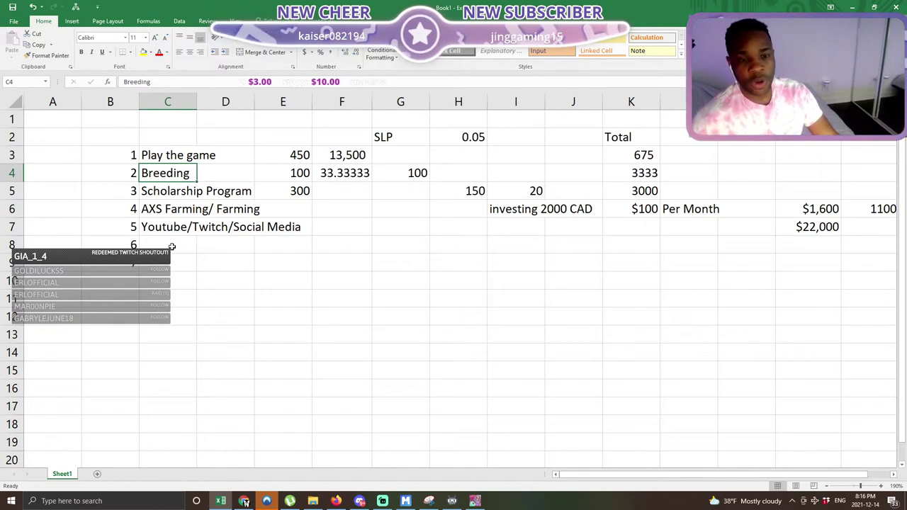
click(154, 149)
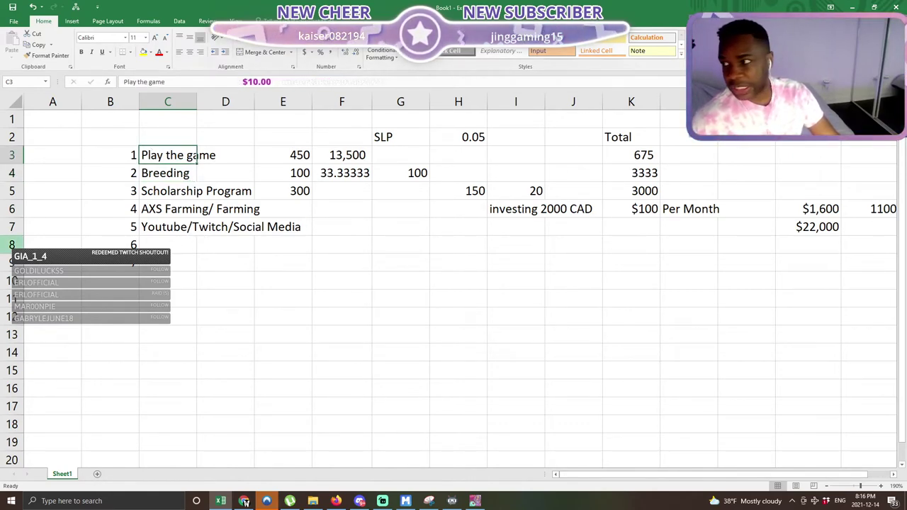
click(245, 501)
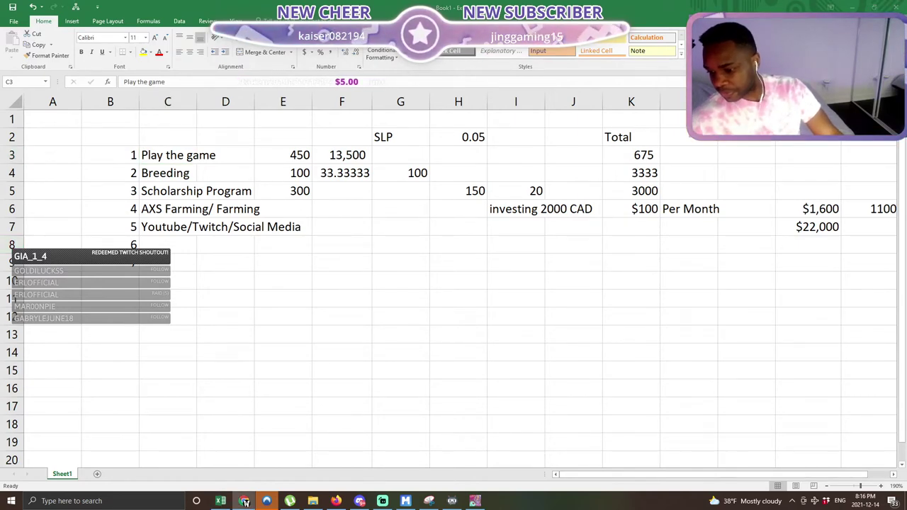
- Enter "Networking/ Tournaments" as the sixth earning method in cell C8
click(170, 246)
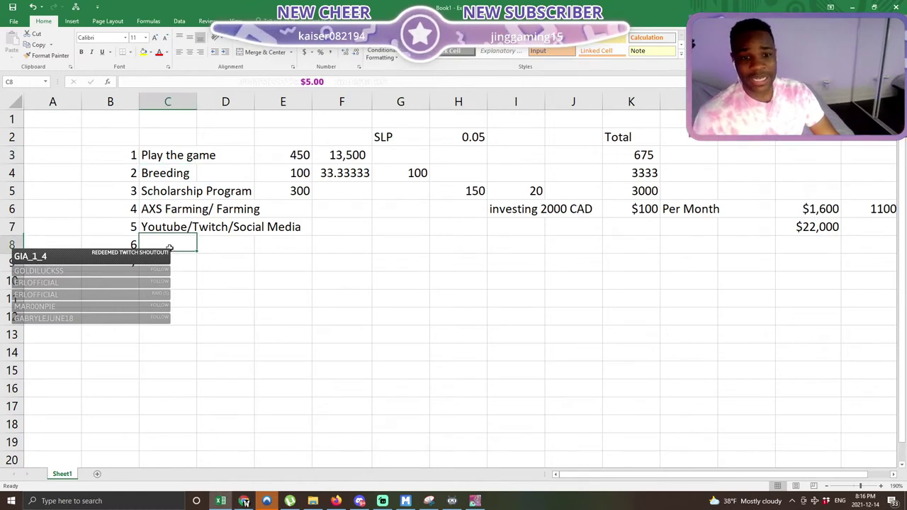
text(ZNe)
key(BackSpace)
key(BackSpace)
key(BackSpace)
text(Net)
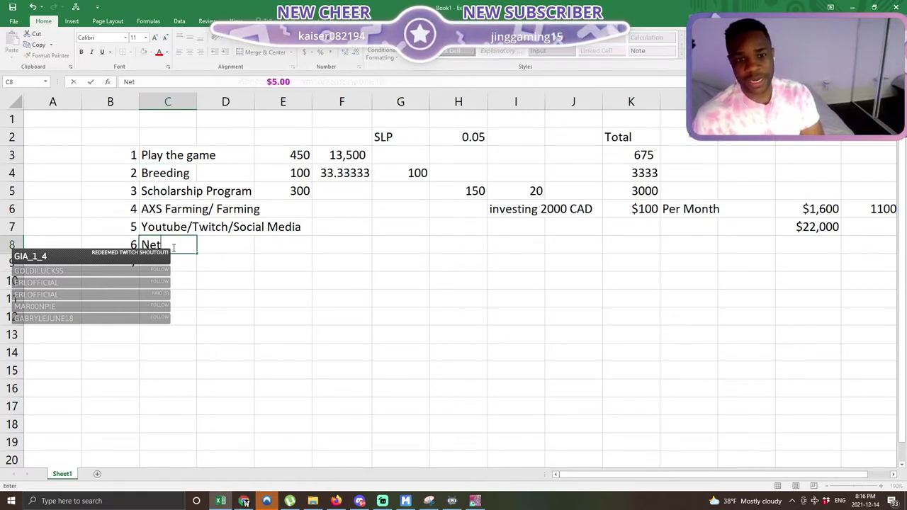
text(working/ TOurnaments)
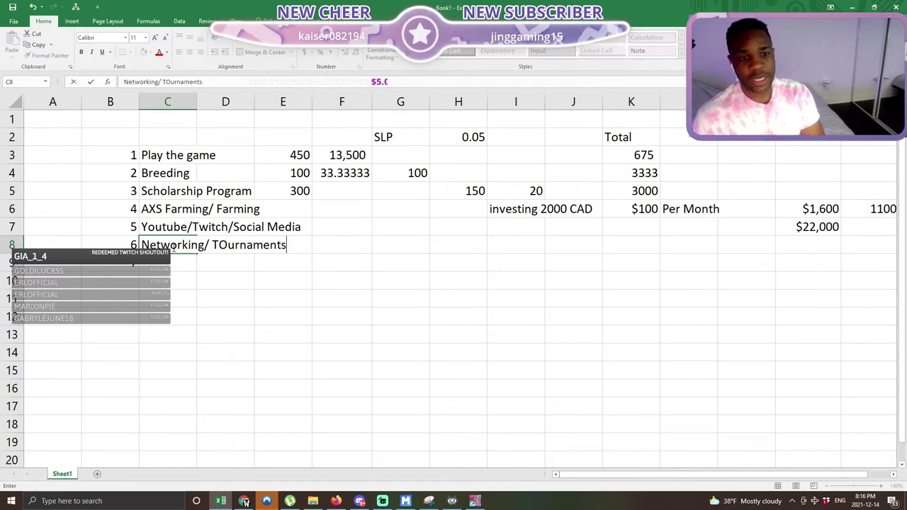
key(Return)
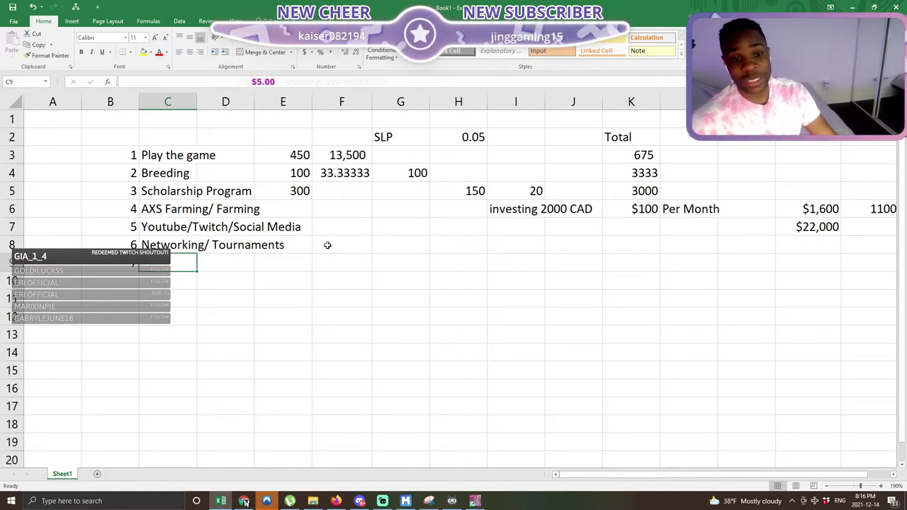
- Enter 75 in F8 of the Networking/ Tournaments row and calculate =95*F8 in G8
click(356, 241)
text(75)
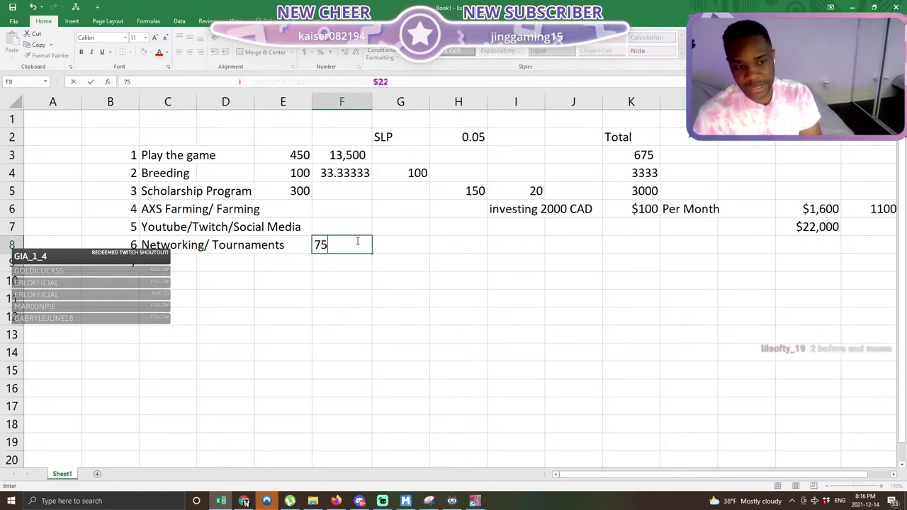
key(Tab)
text(=)
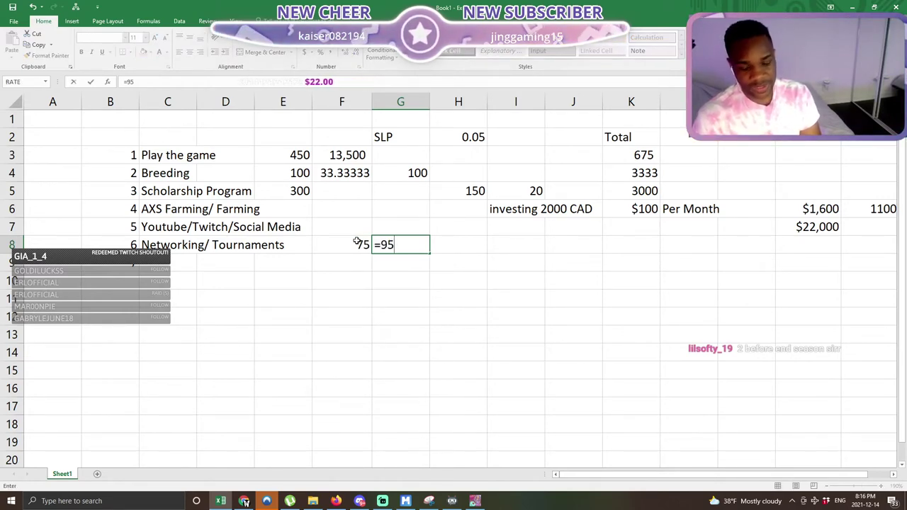
text(95*)
click(356, 243)
key(Return)
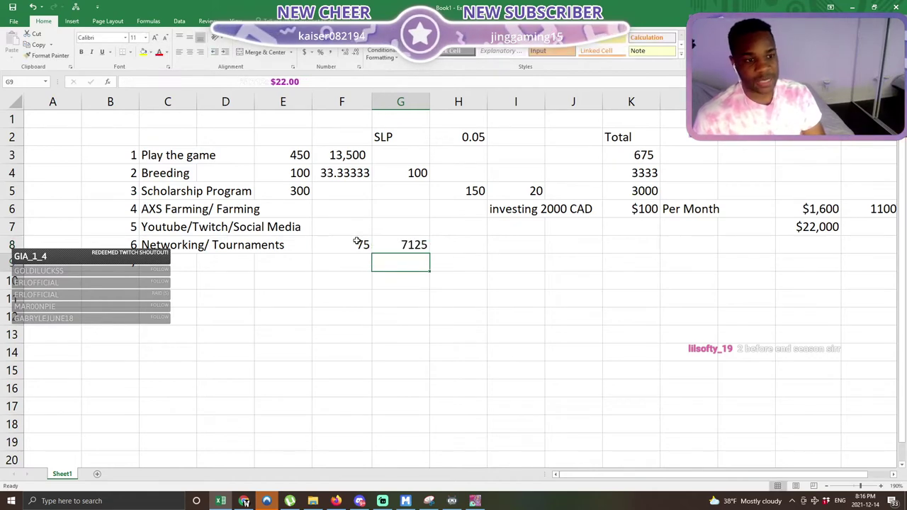
click(414, 241)
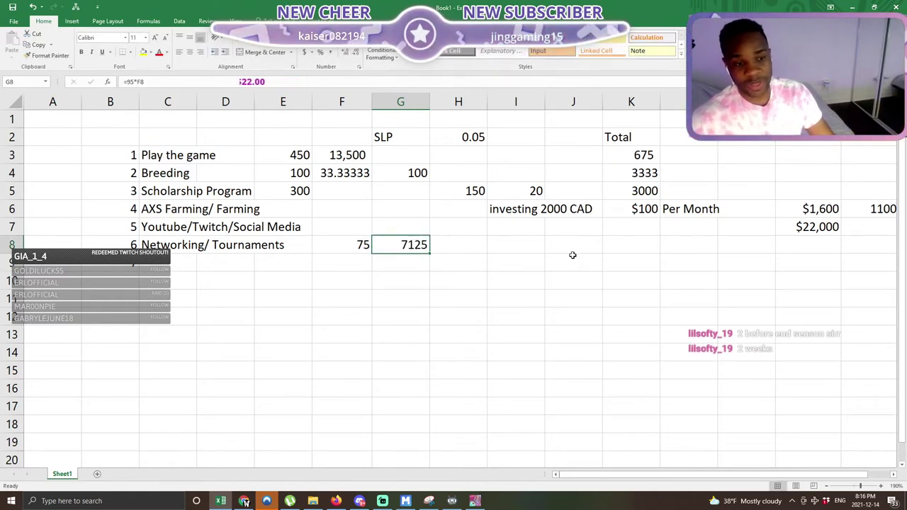
- Clear the contents of cells F7:H10 to remove the Networking/ Tournaments figures
drag(369, 220, 467, 288)
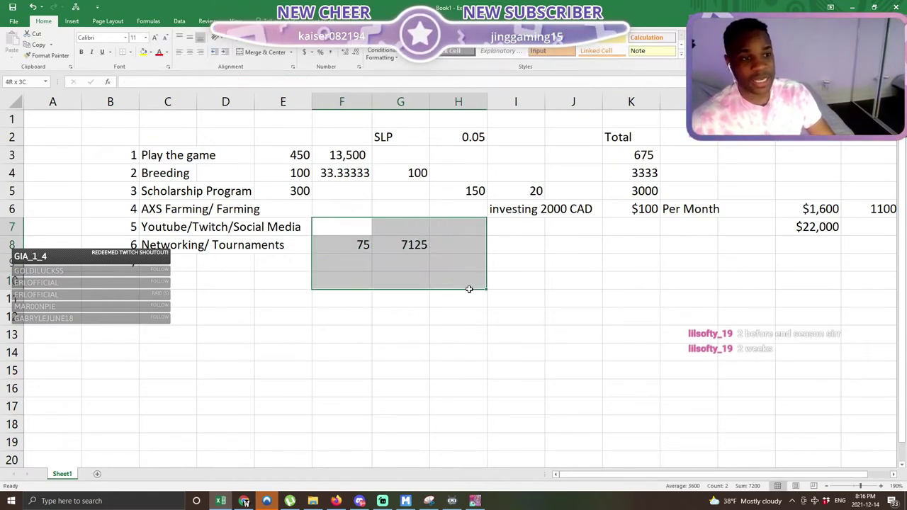
key(Delete)
click(357, 243)
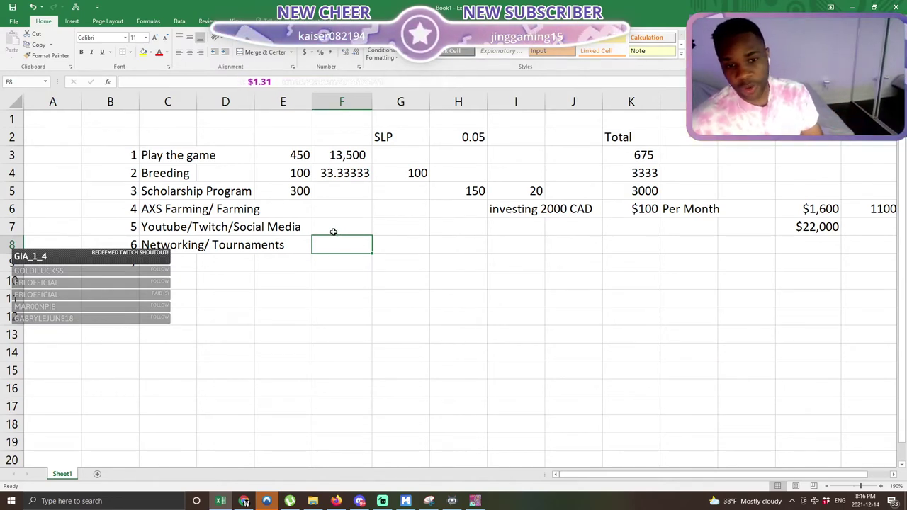
- Enter totals of $30 for Youtube/Twitch/Social Media in K7 and 0 for Networking/ Tournaments in K8
click(177, 259)
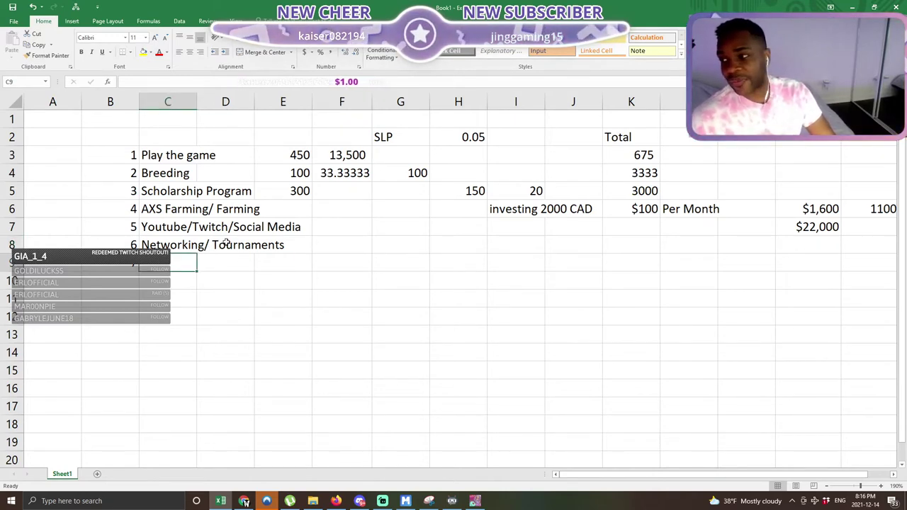
click(638, 227)
click(155, 225)
click(634, 232)
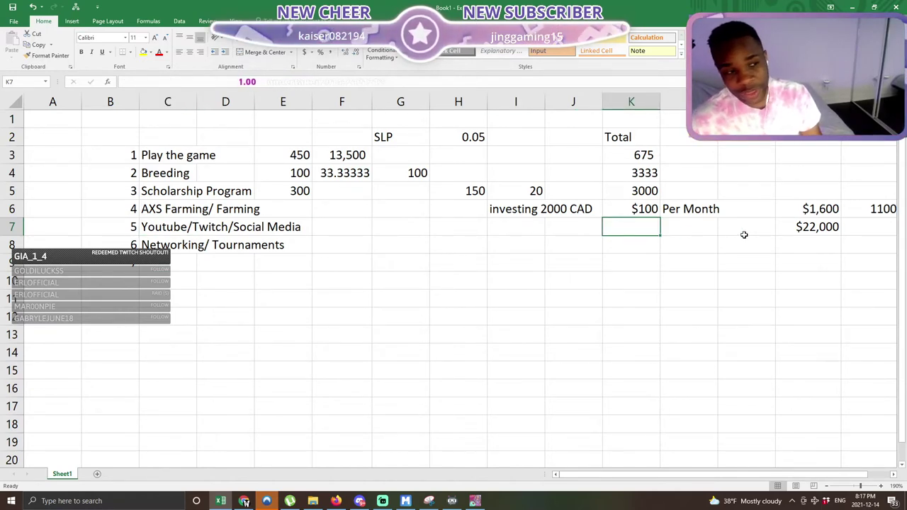
text($30)
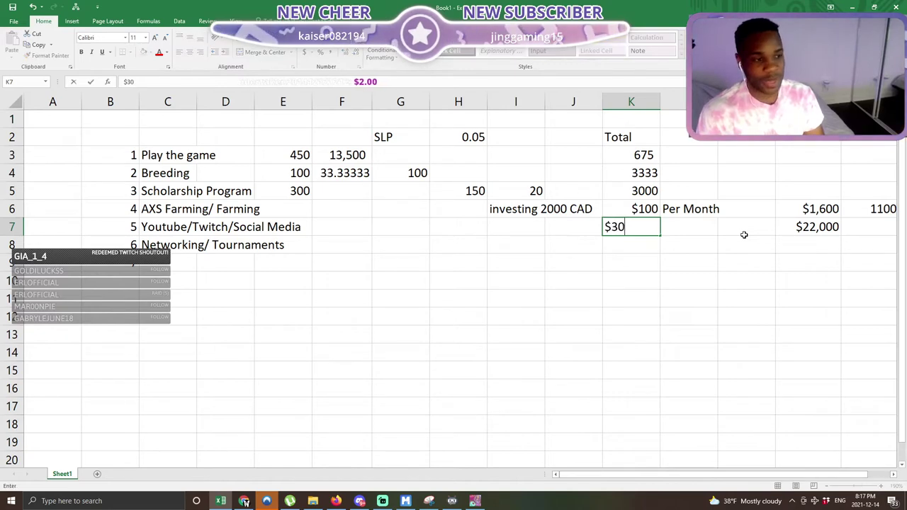
key(Return)
key(Up)
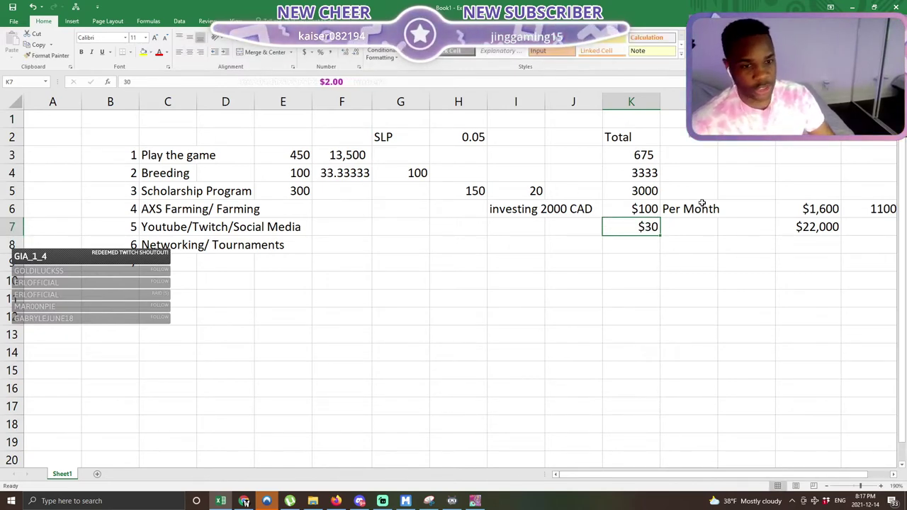
click(633, 241)
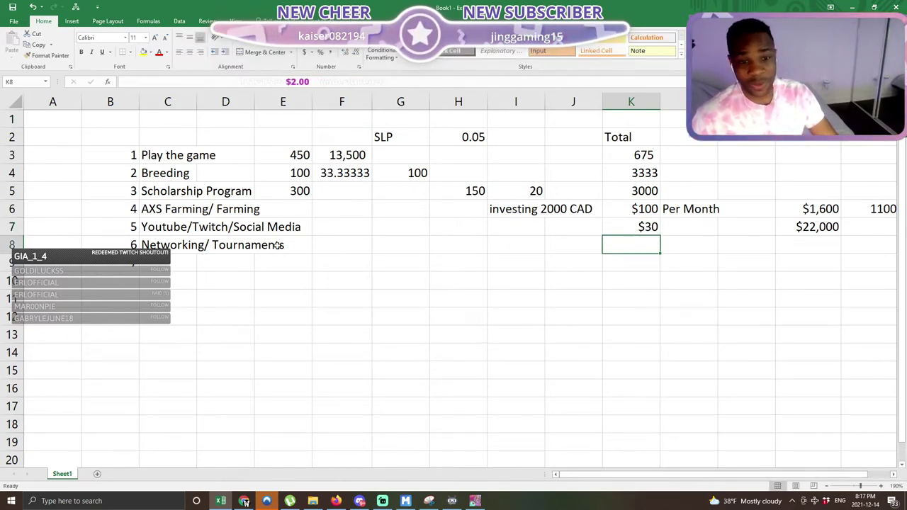
text(0)
key(Return)
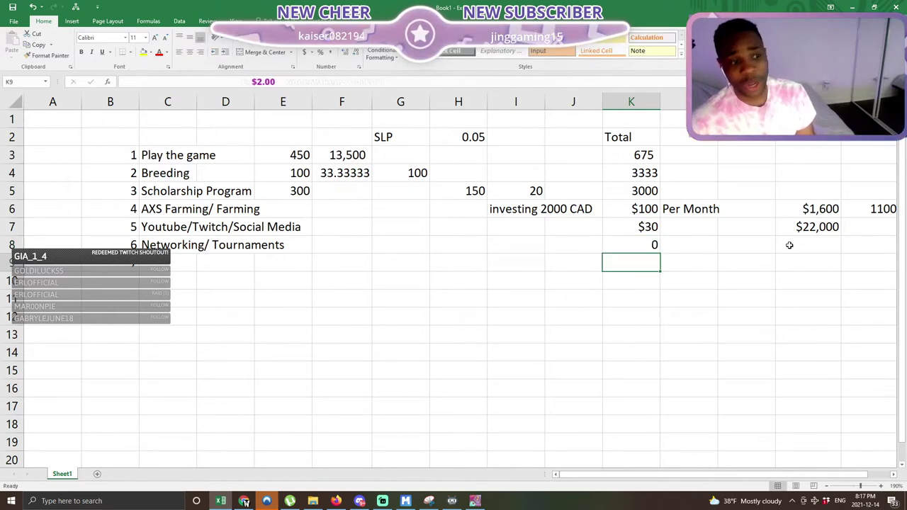
- Enter "Scholars Become Managers" as the seventh earning method in cell C9
key(Left)
key(Left)
key(Left)
key(Left)
key(Left)
key(Left)
key(Left)
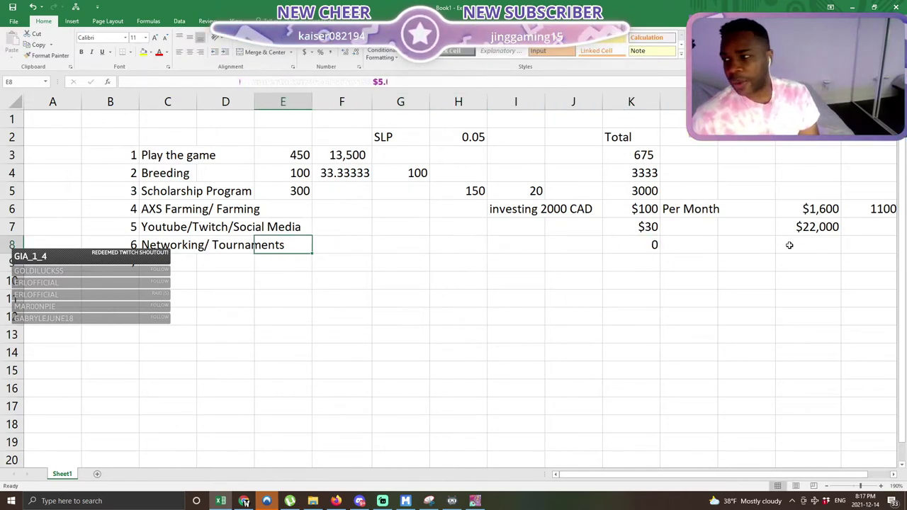
key(Left)
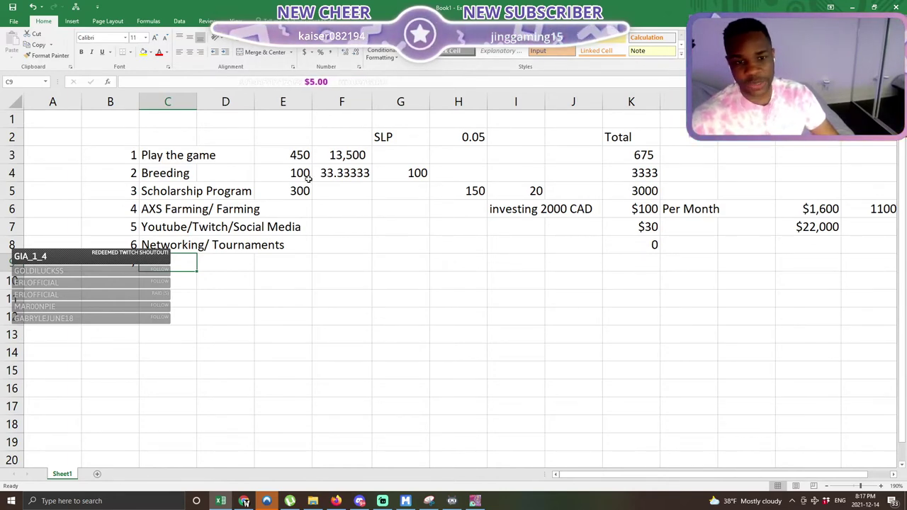
text(Scholars Become)
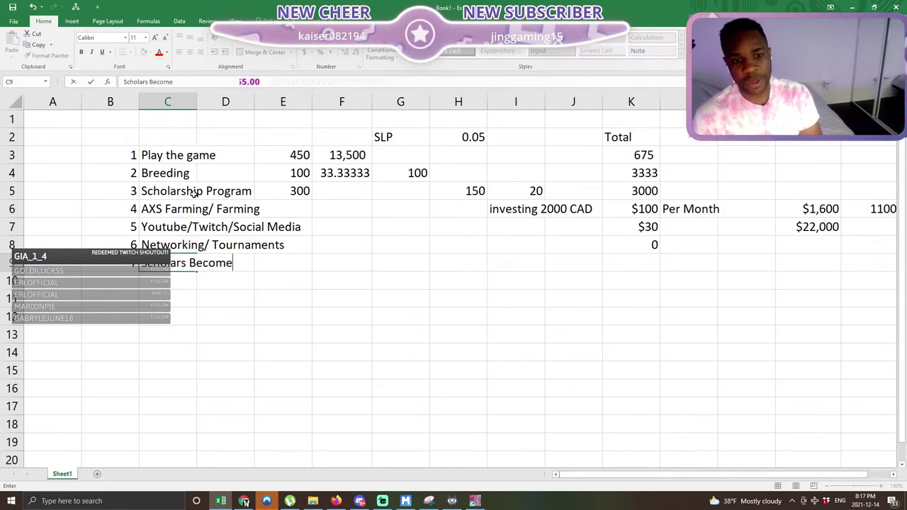
text( Managers)
key(Return)
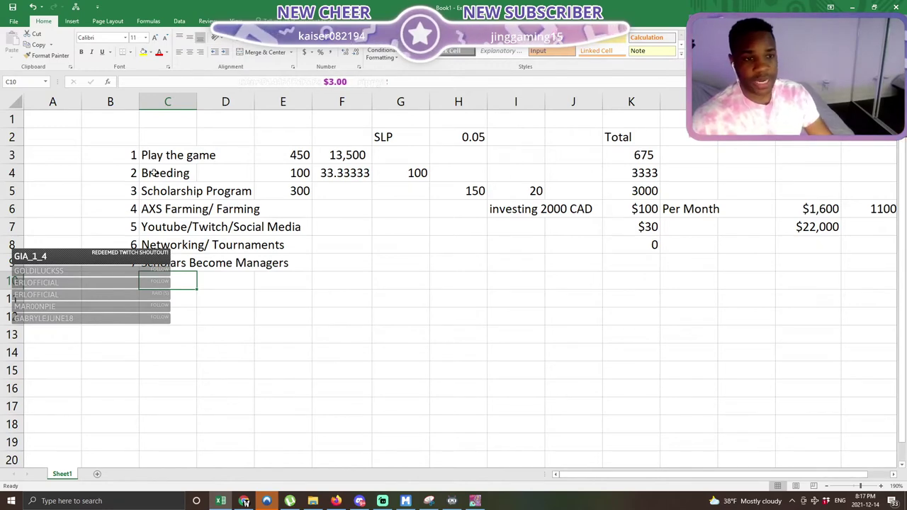
- Review the listed earning methods and their figures, especially the totals for Play the game and Scholarship Program
click(344, 246)
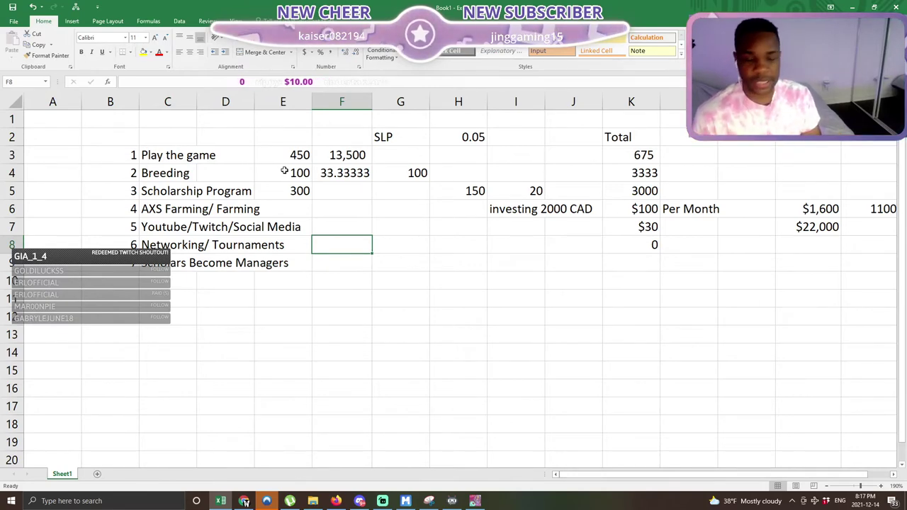
drag(287, 142, 547, 172)
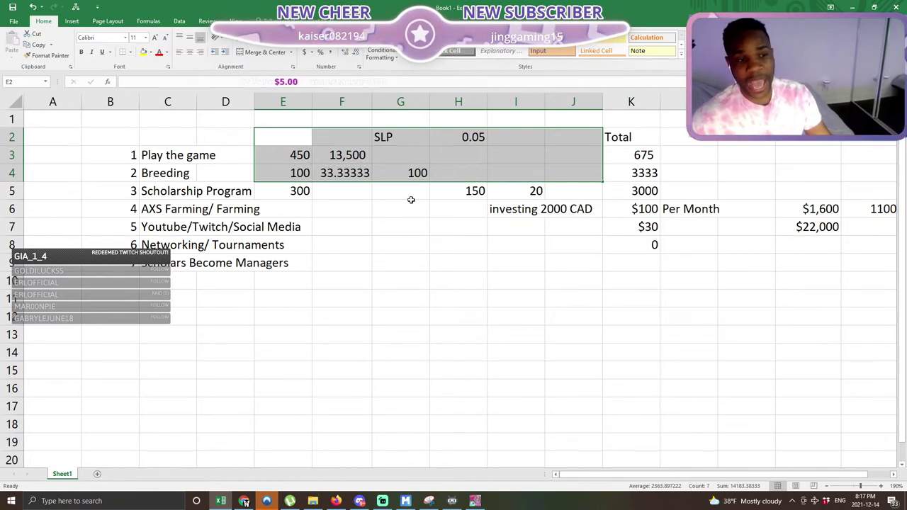
click(389, 266)
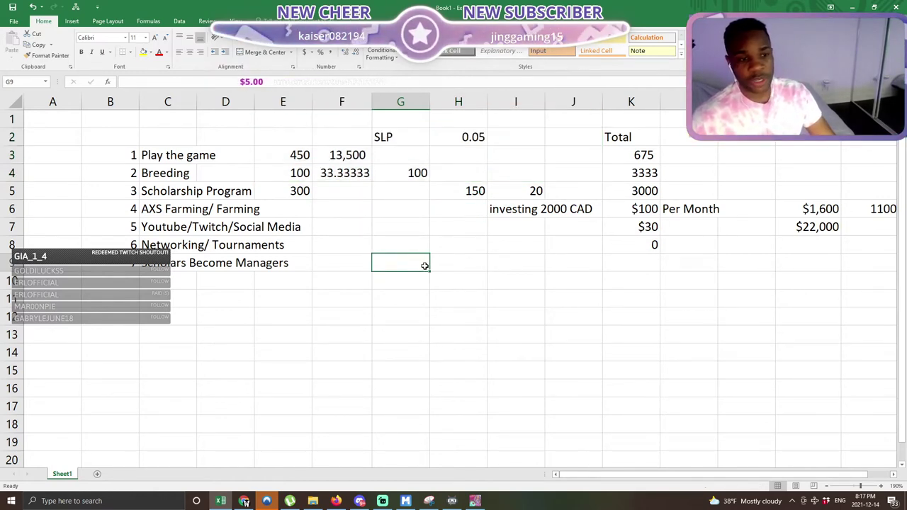
click(144, 153)
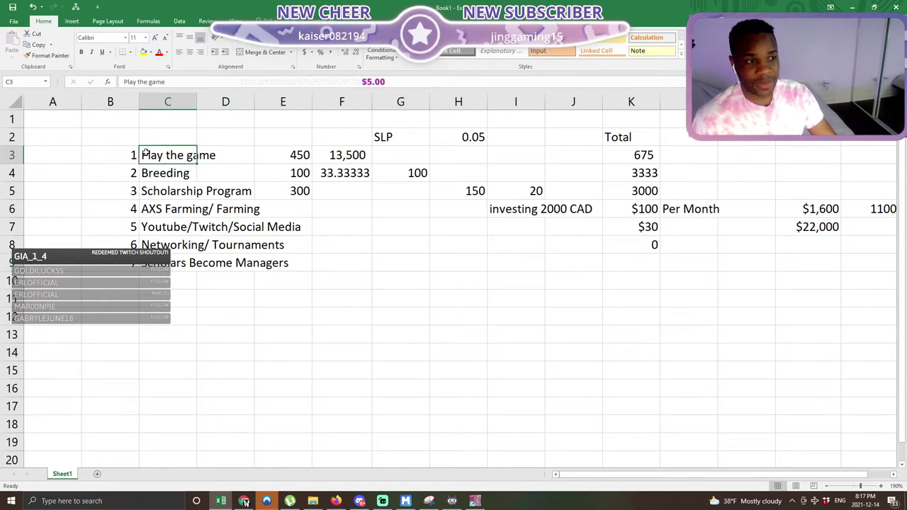
click(656, 151)
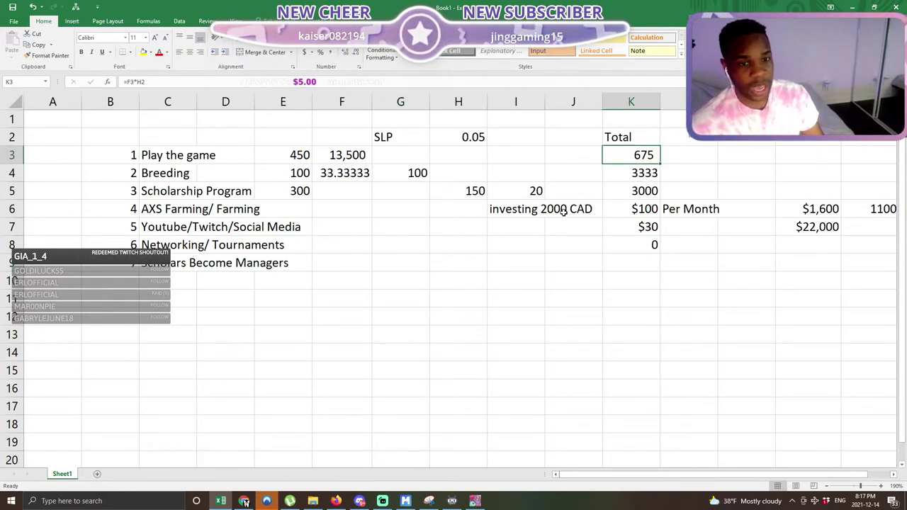
drag(136, 173, 166, 229)
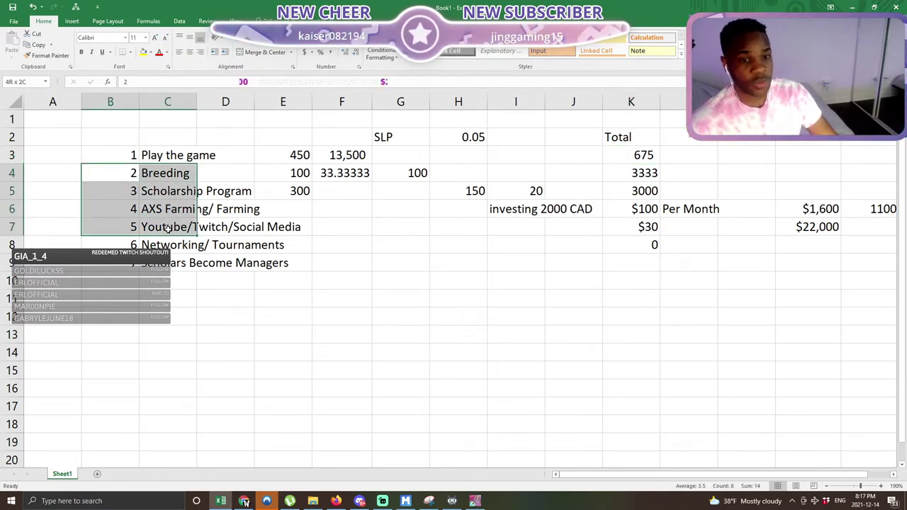
click(177, 264)
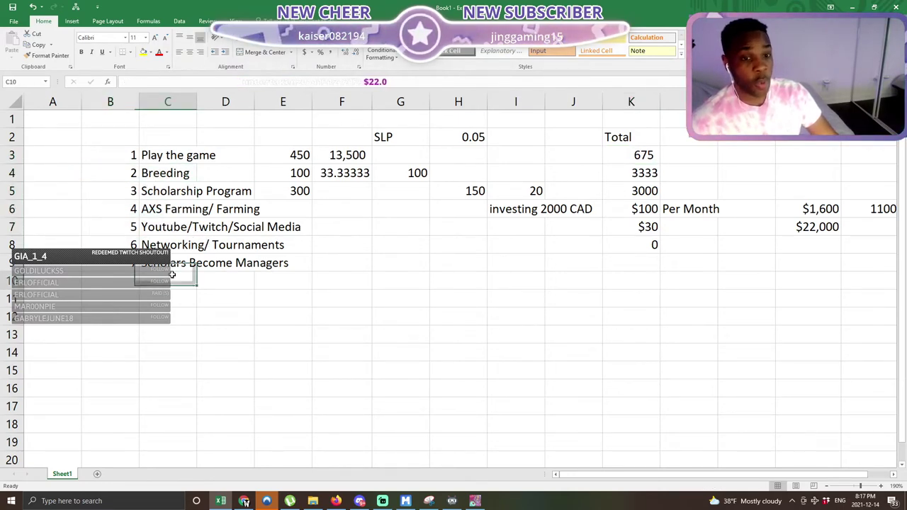
click(160, 193)
click(642, 192)
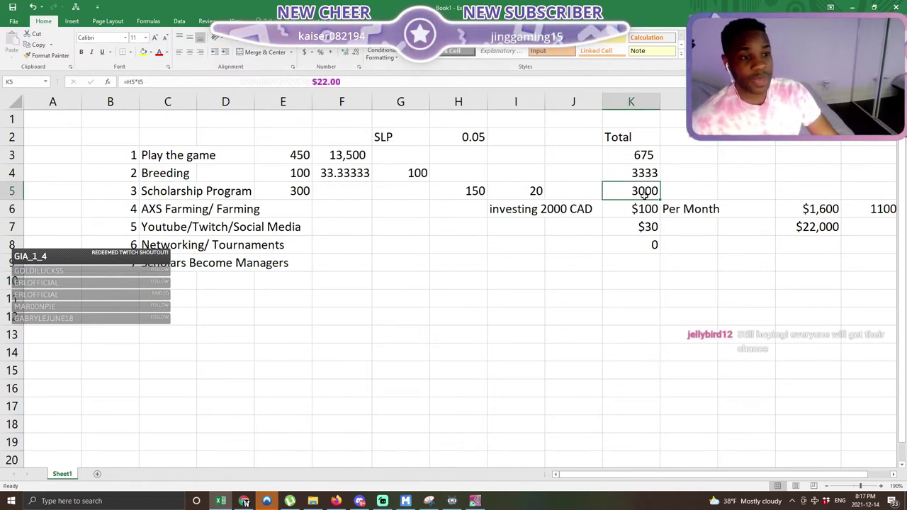
- Set the multiplier in cell I5 of the Scholarship Program row to 40
click(515, 188)
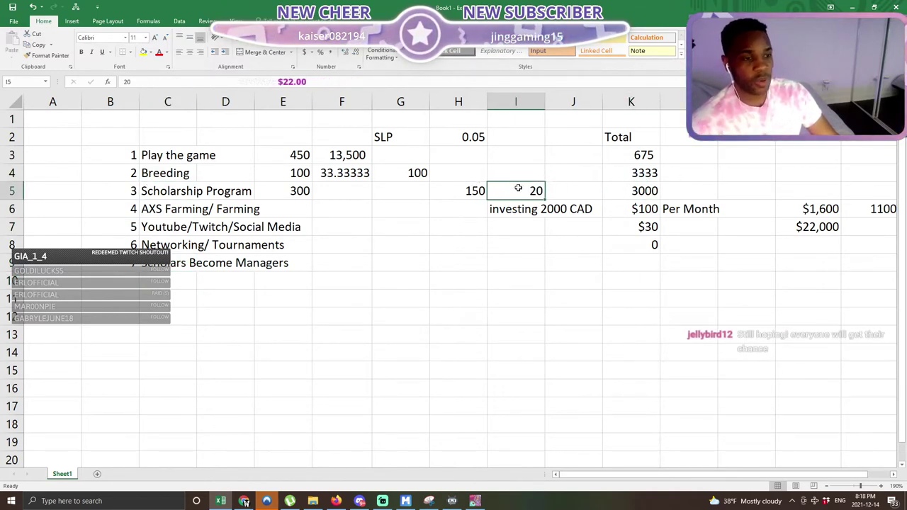
text(40)
key(Return)
key(Up)
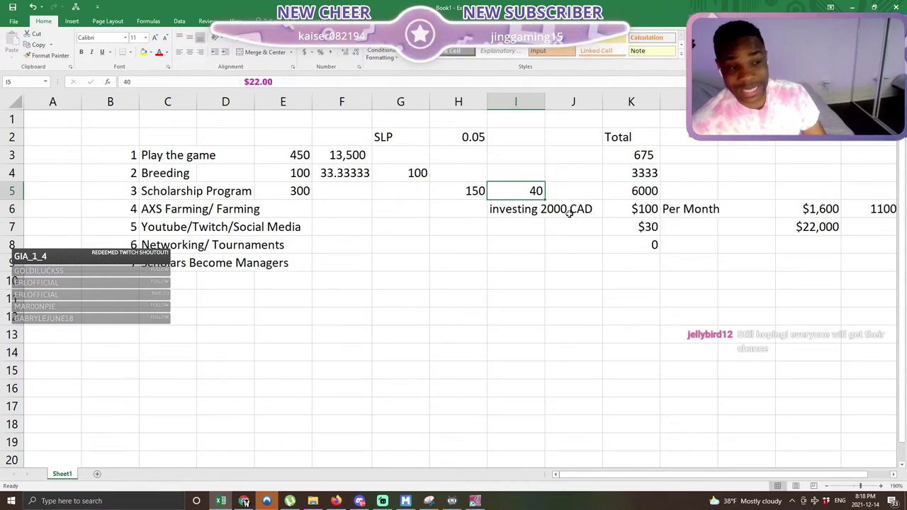
key(Right)
key(Right)
click(516, 191)
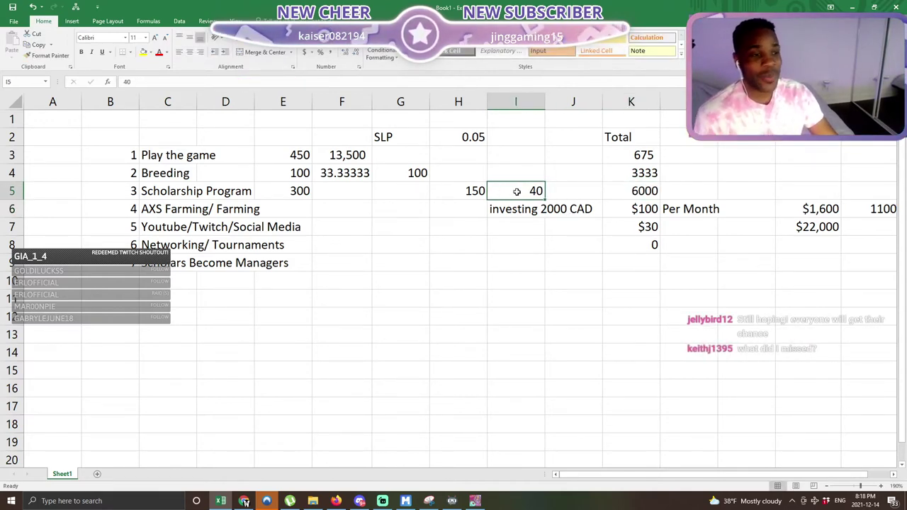
- Set the multiplier in cell I5 of the Scholarship Program row to 20
text(20)
key(Return)
key(Right)
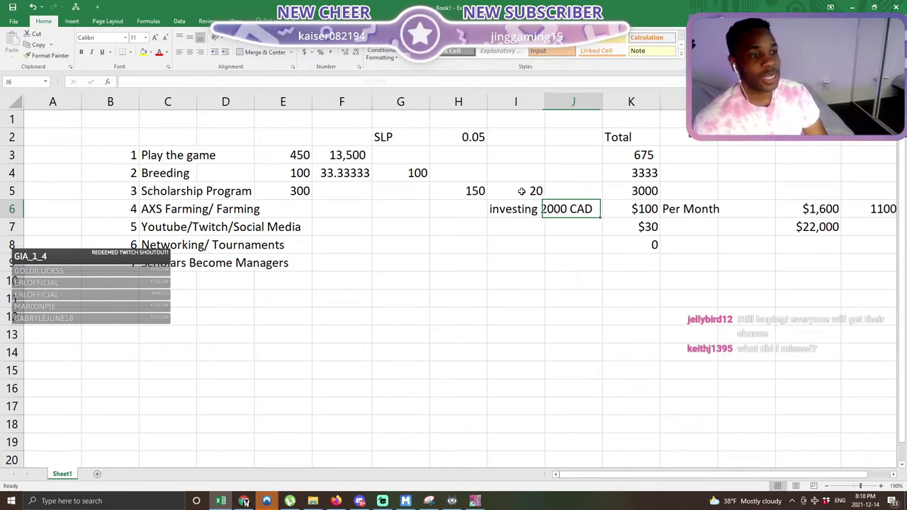
- Review the totals in column K and the side figures beside AXS Farming and Youtube/Twitch/Social Media
key(Right)
key(Right)
key(Right)
key(Down)
key(Right)
key(Right)
key(Left)
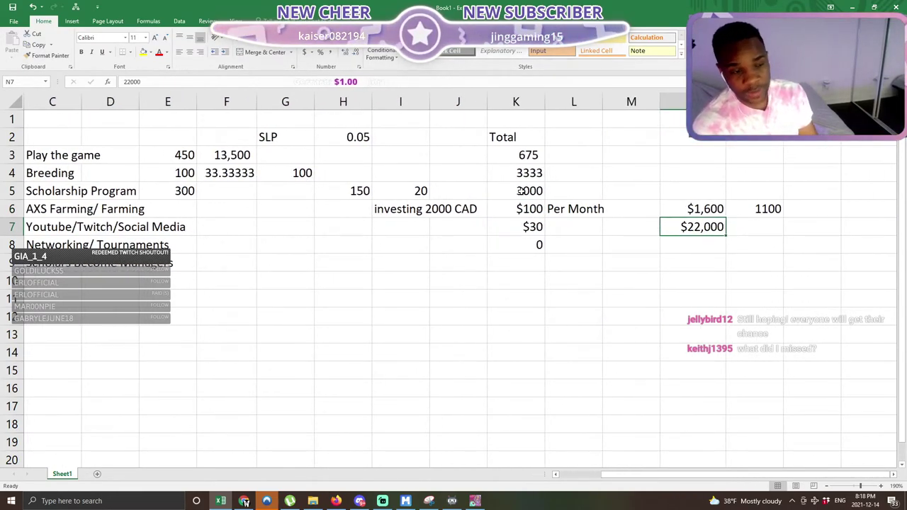
click(510, 150)
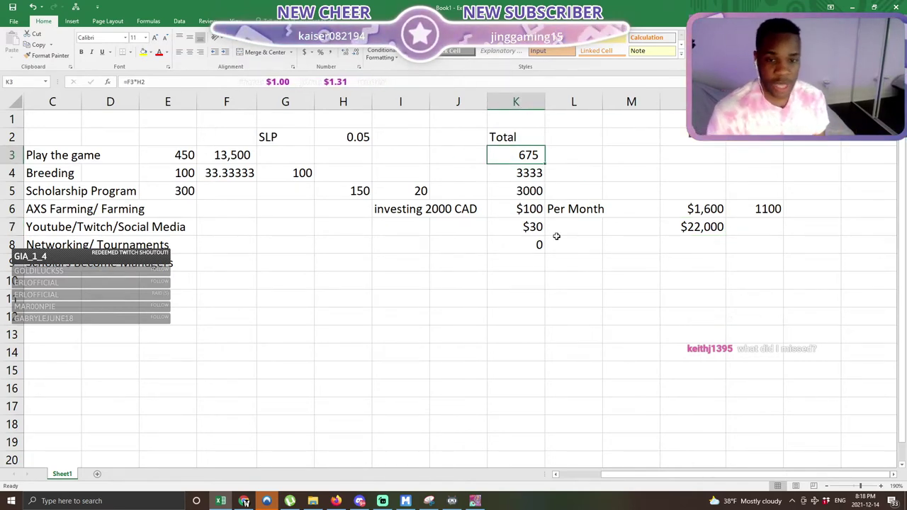
click(475, 280)
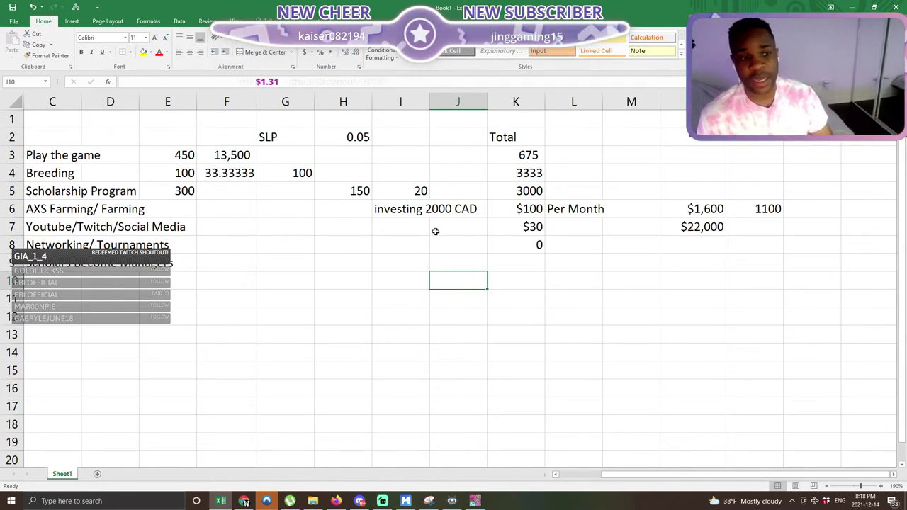
click(409, 245)
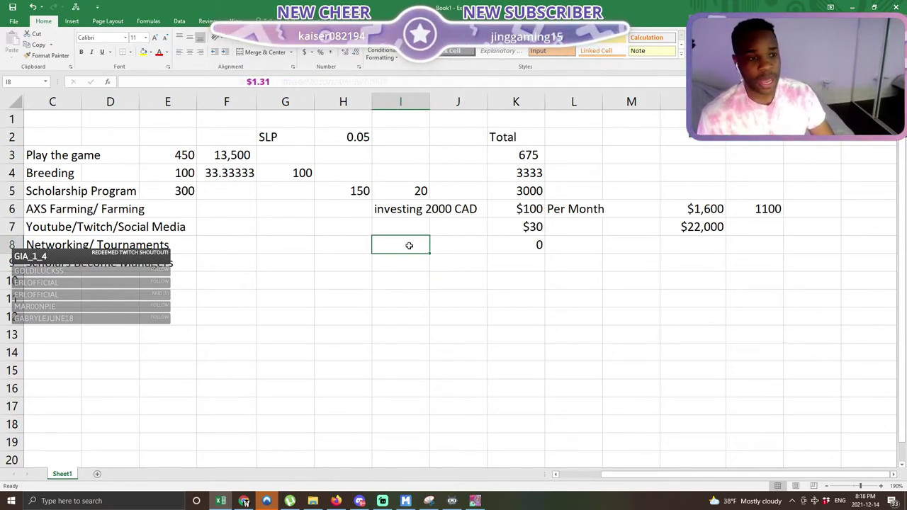
- Examine the seventh earning method in row 9 alongside the AXS Farming and Breeding entries
click(302, 302)
scroll(121, 298, left, 2)
click(217, 324)
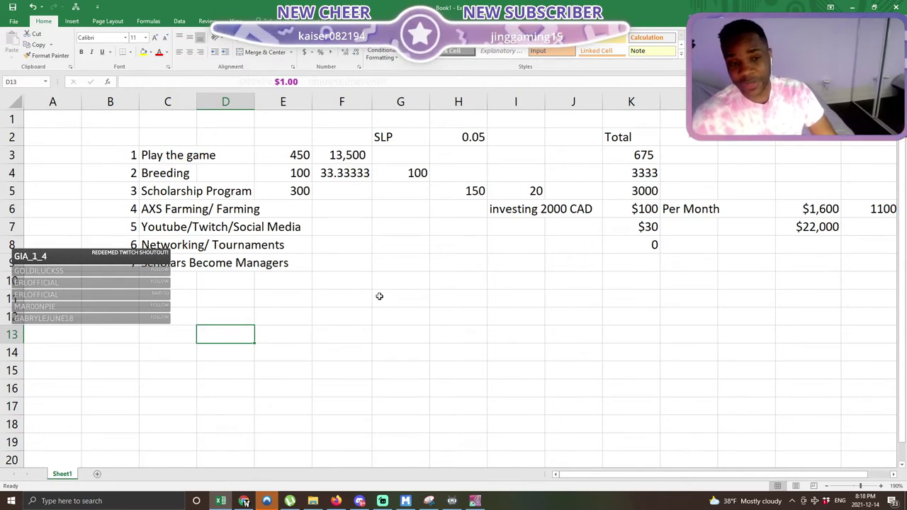
click(394, 262)
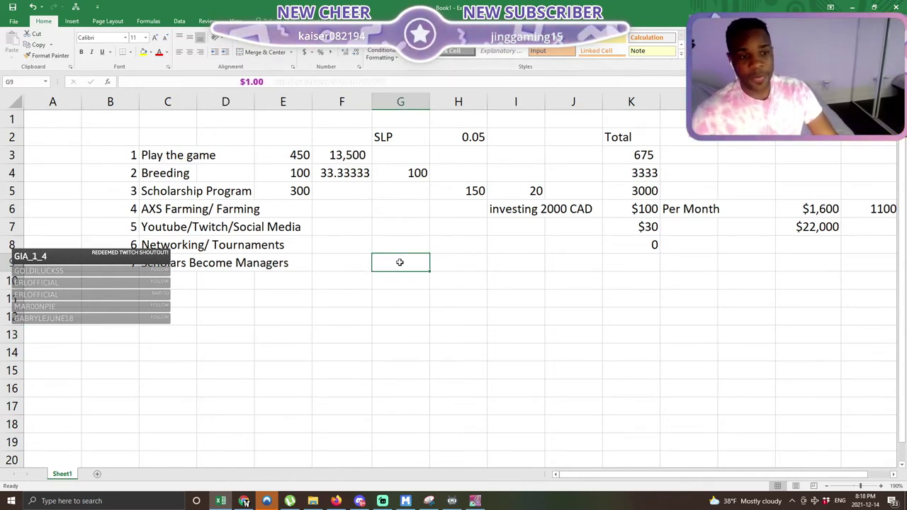
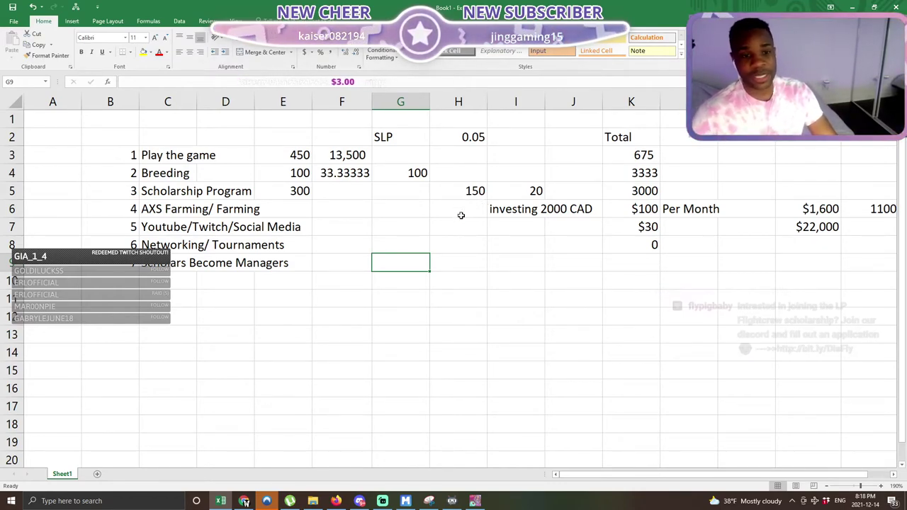
click(356, 276)
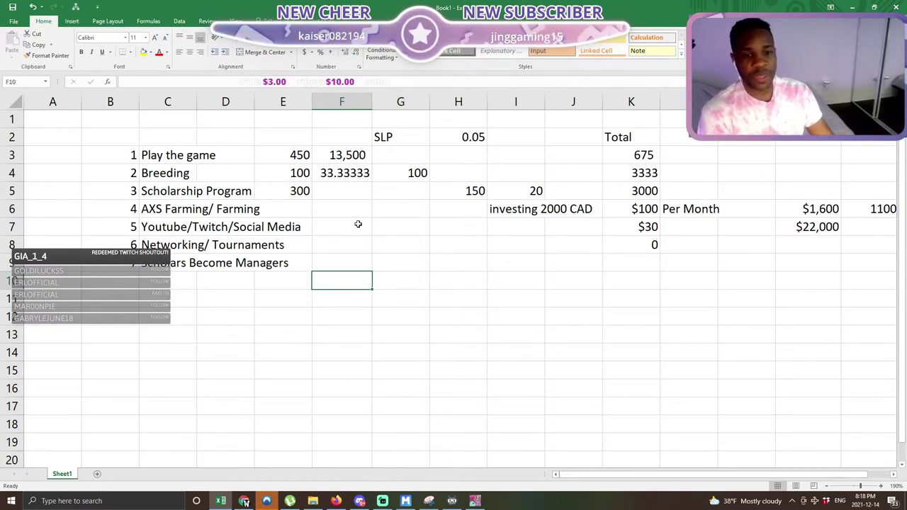
drag(123, 265, 432, 331)
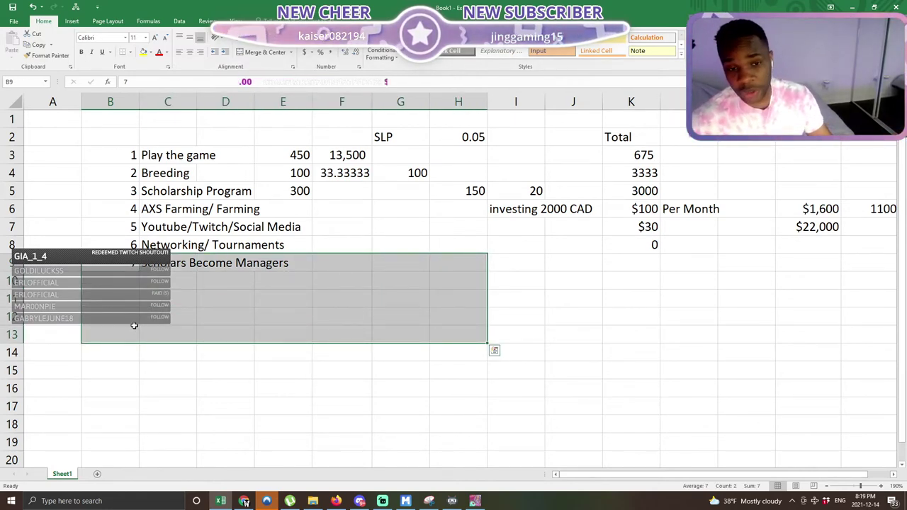
click(162, 207)
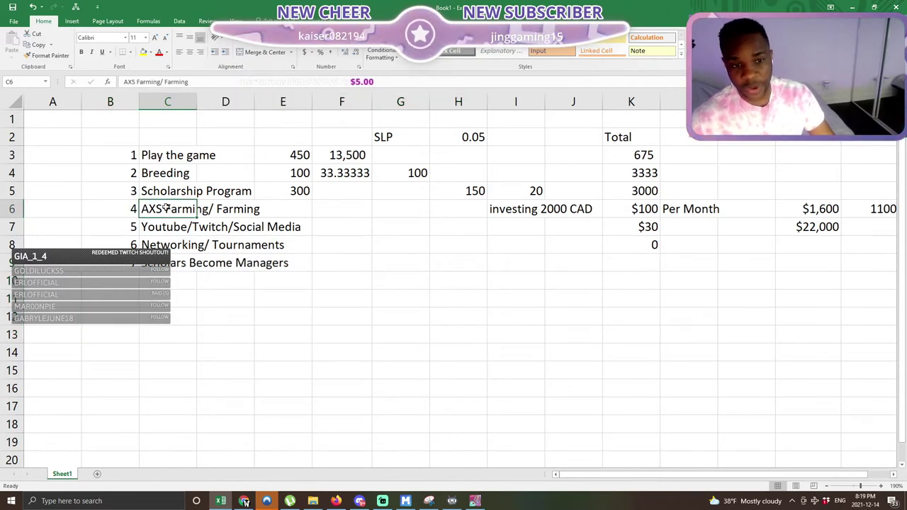
drag(153, 174, 123, 178)
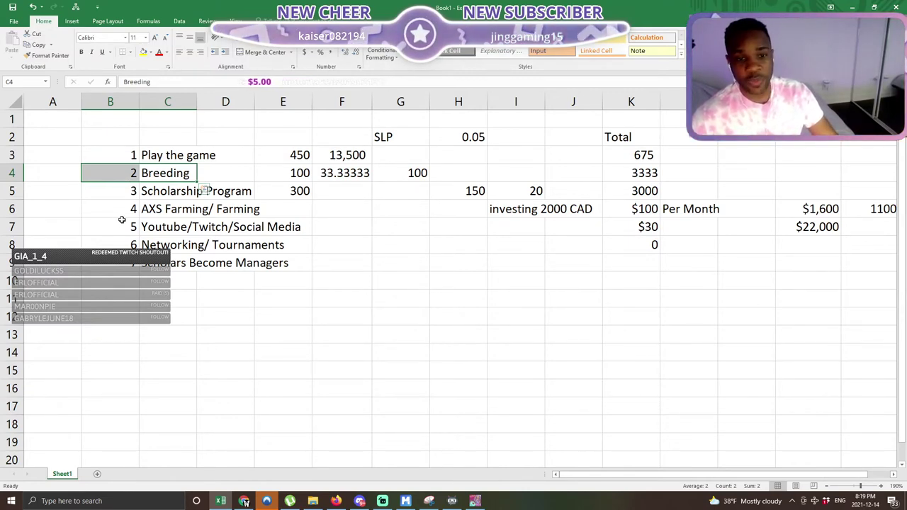
click(389, 282)
drag(114, 263, 338, 336)
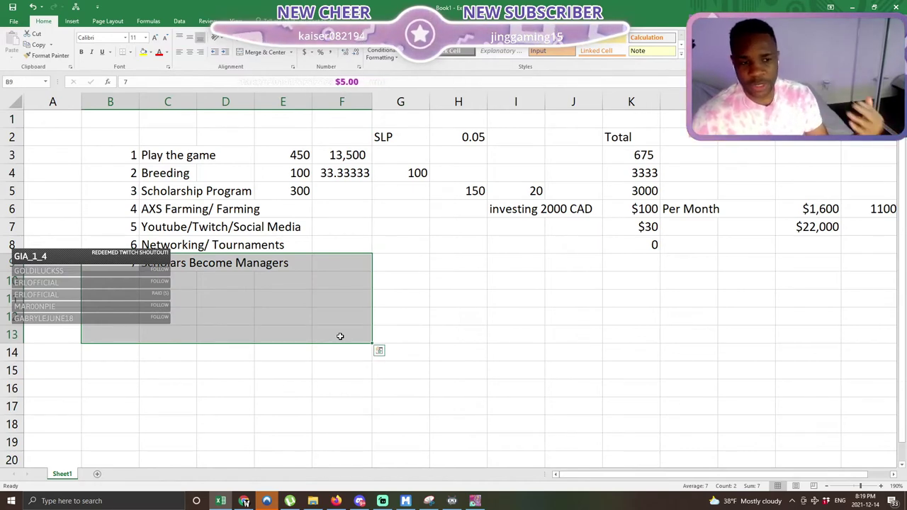
click(339, 272)
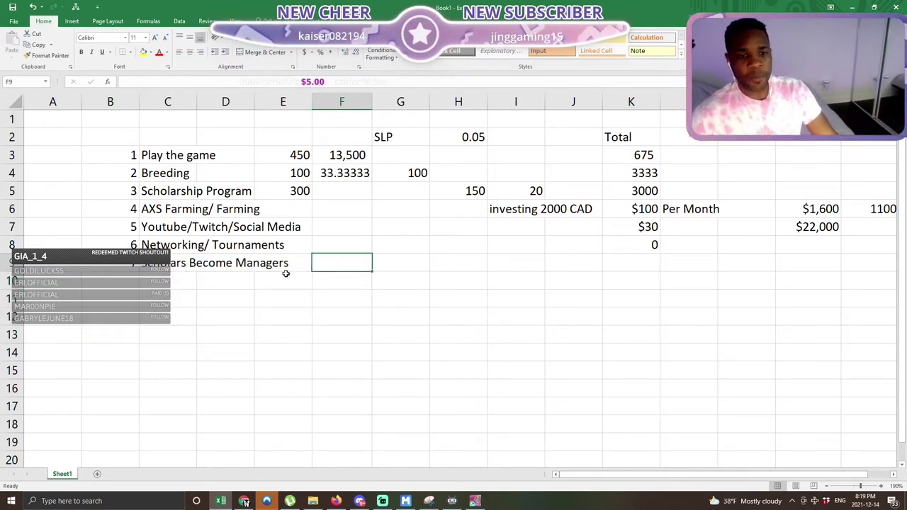
drag(110, 264, 314, 312)
- Reword the seventh earning method in cell C9 as "Scholars Become their Own Scholar Managers"
click(172, 256)
key(F2)
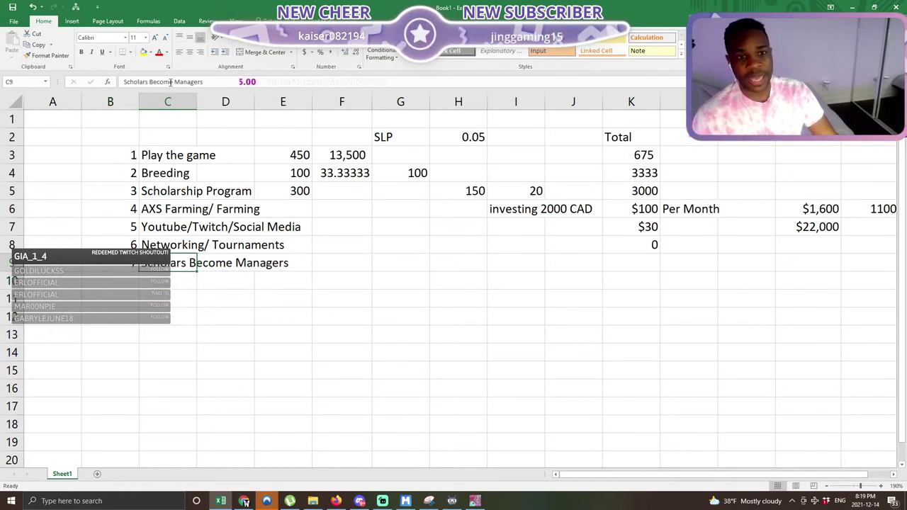
key(BackSpace)
key(BackSpace)
key(BackSpace)
key(BackSpace)
key(BackSpace)
key(BackSpace)
key(BackSpace)
key(BackSpace)
key(BackSpace)
key(BackSpace)
key(BackSpace)
key(BackSpace)
key(BackSpace)
key(BackSpace)
text(their Own )
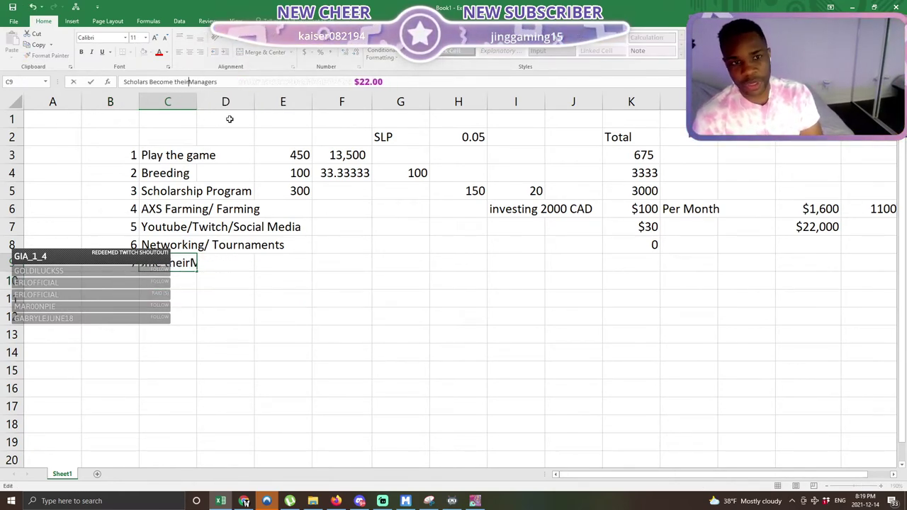
text(Scholar)
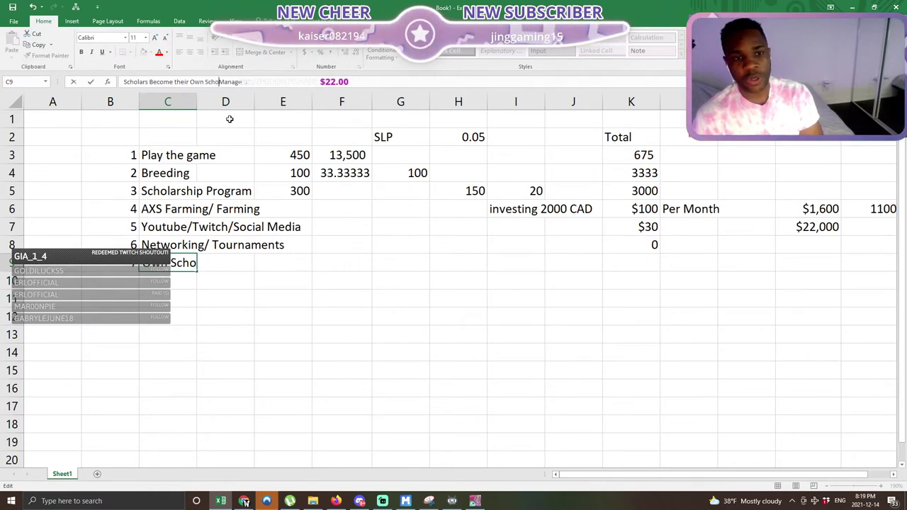
key(Return)
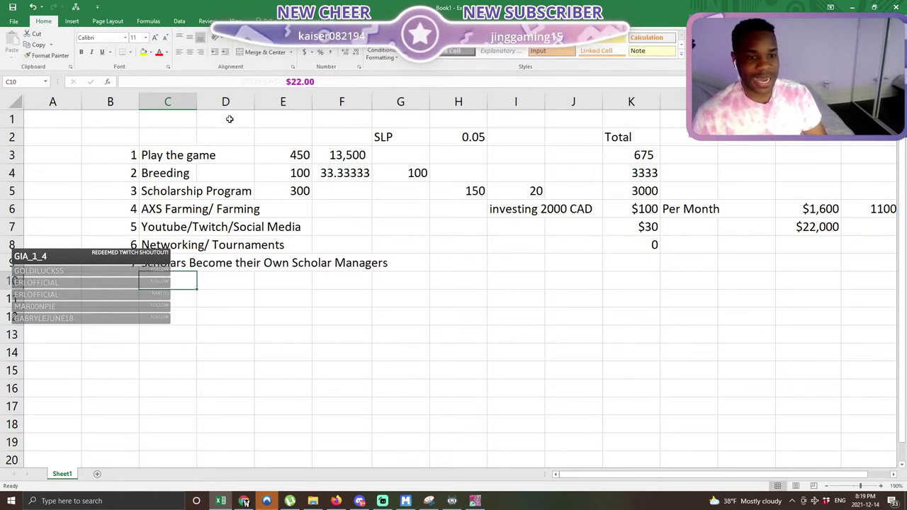
- Fill cell C9 of the seventh earning method with green
click(121, 262)
click(155, 262)
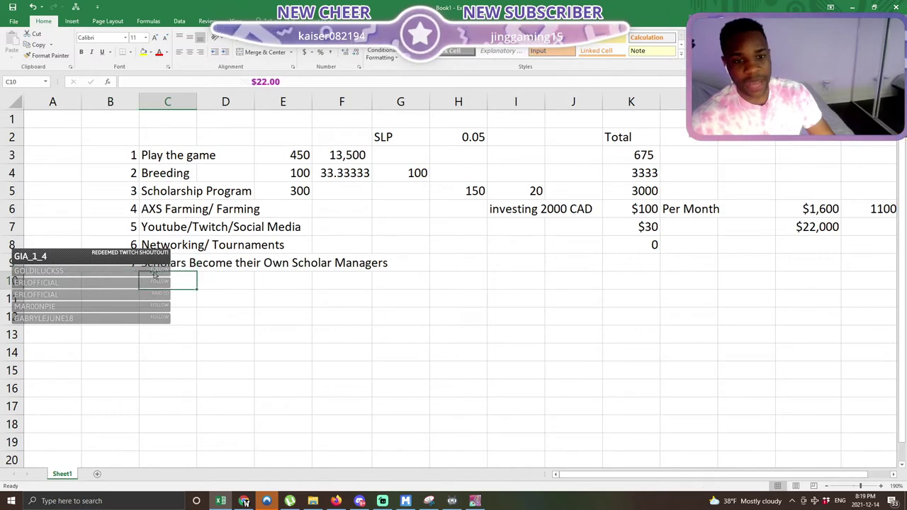
click(149, 51)
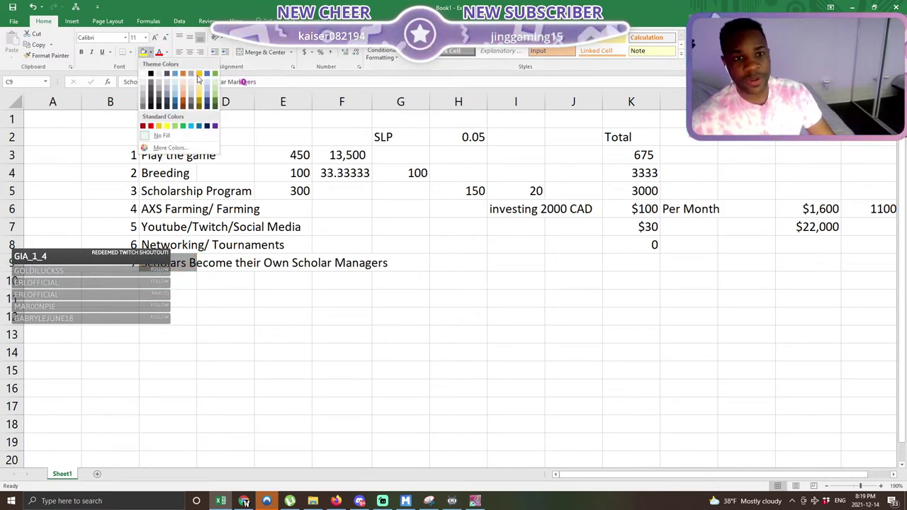
click(216, 95)
drag(195, 268, 418, 264)
click(468, 263)
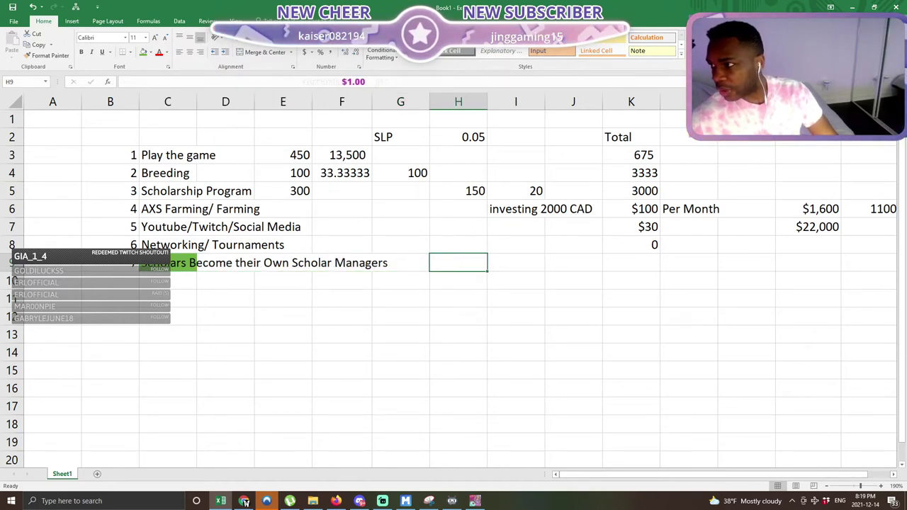
click(244, 501)
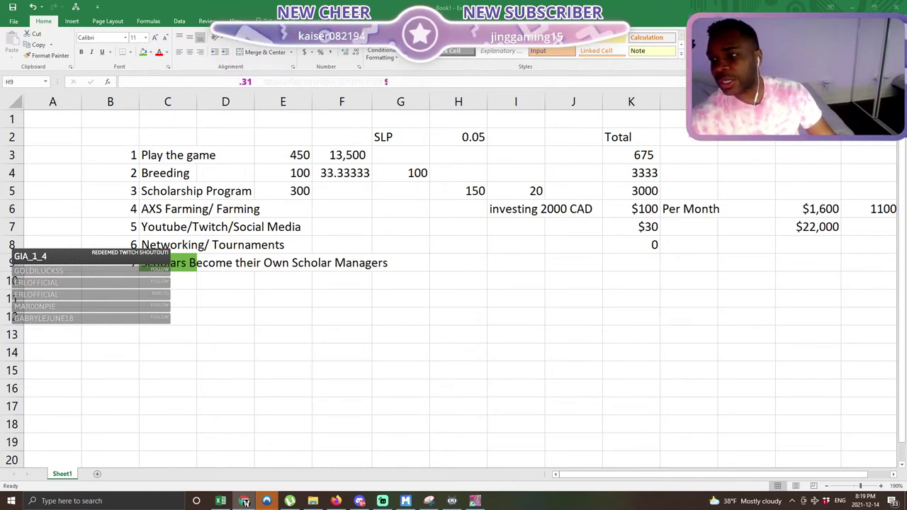
click(454, 269)
click(516, 269)
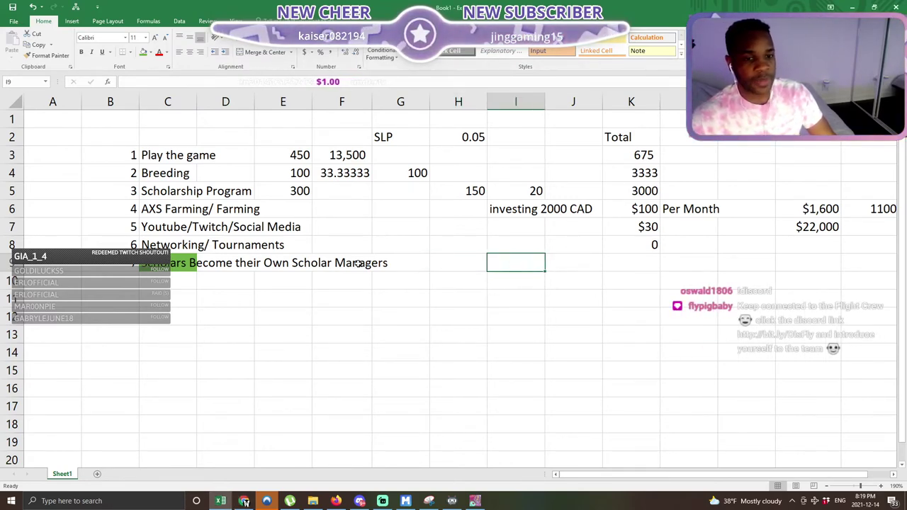
- Extend the green fill across cells D9 to H9 so it covers the whole seventh method's row text
mouse_move(203, 273)
mouse_down()
mouse_move(213, 263)
mouse_move(472, 259)
mouse_move(450, 262)
mouse_move(461, 264)
mouse_up()
click(531, 267)
click(402, 316)
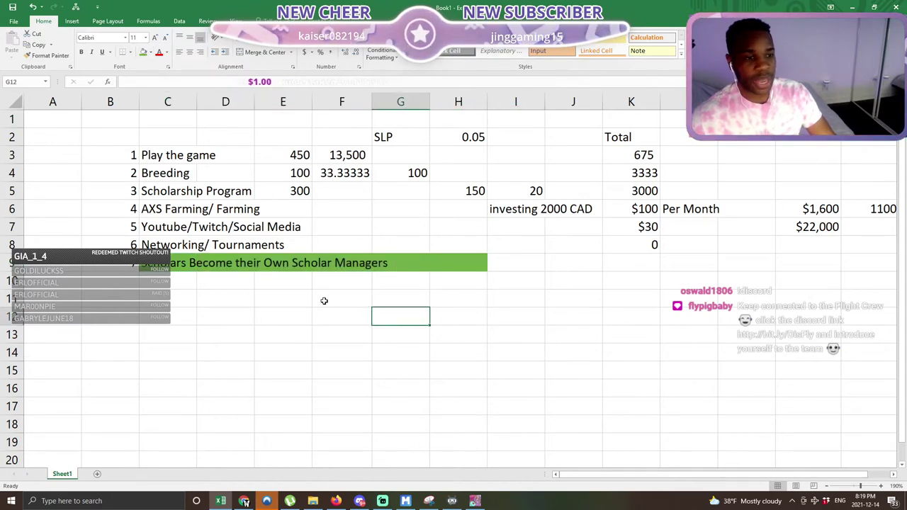
- Enter 2 in cell F12 and "Axies for their own Scholar" beside it in G12
click(315, 312)
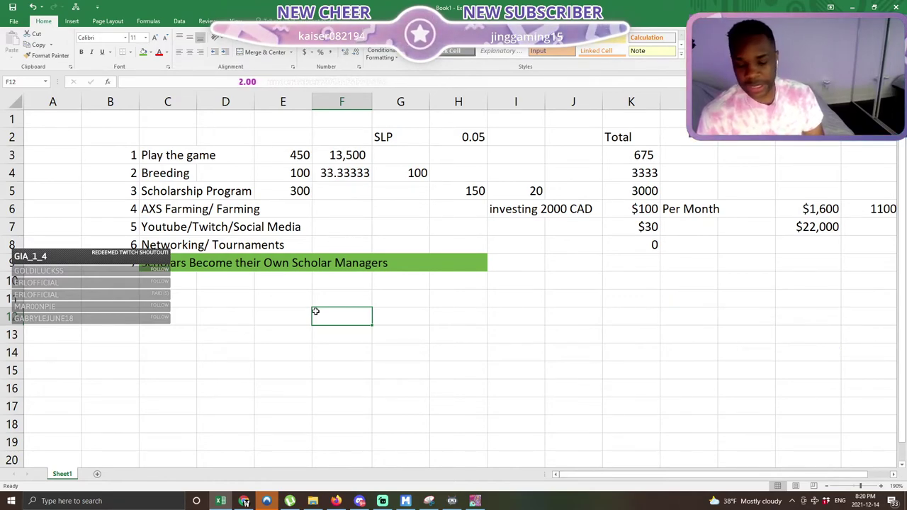
text(2)
key(Tab)
text(Ax)
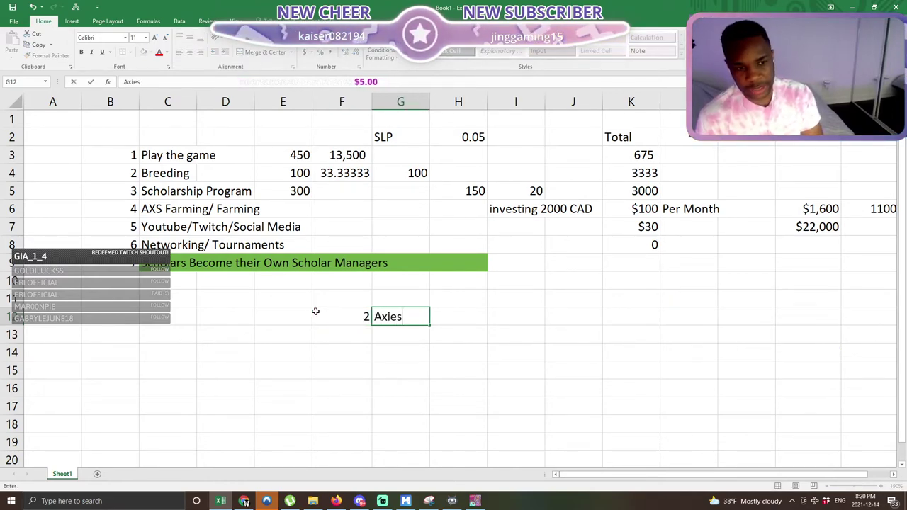
text(ies for their own)
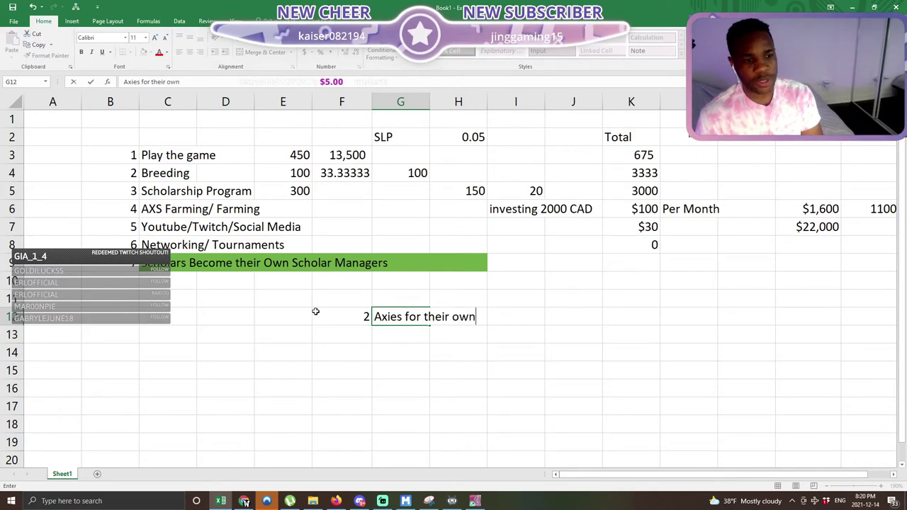
text( Scholar)
key(Return)
- Enter 1 in cell F13 and "Axie for rental" beside it in G13
key(Left)
text(1)
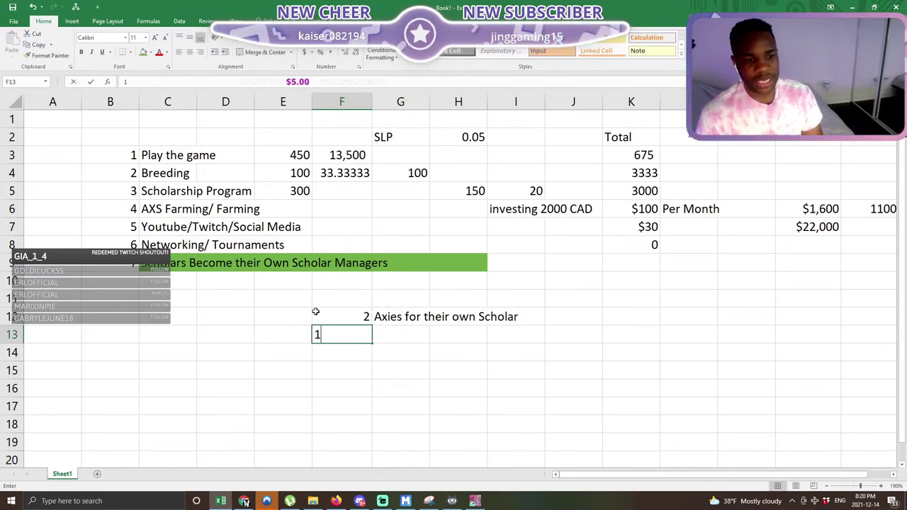
key(Tab)
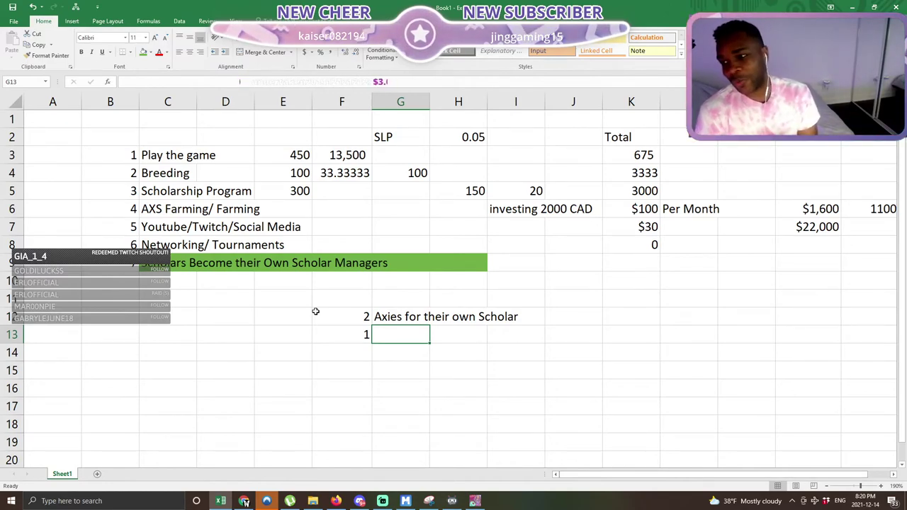
text(Axie )
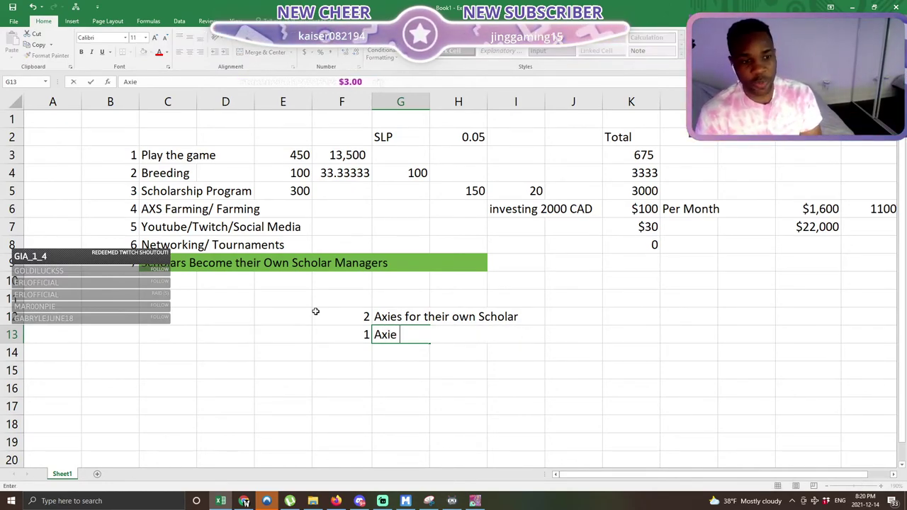
text(for renta.)
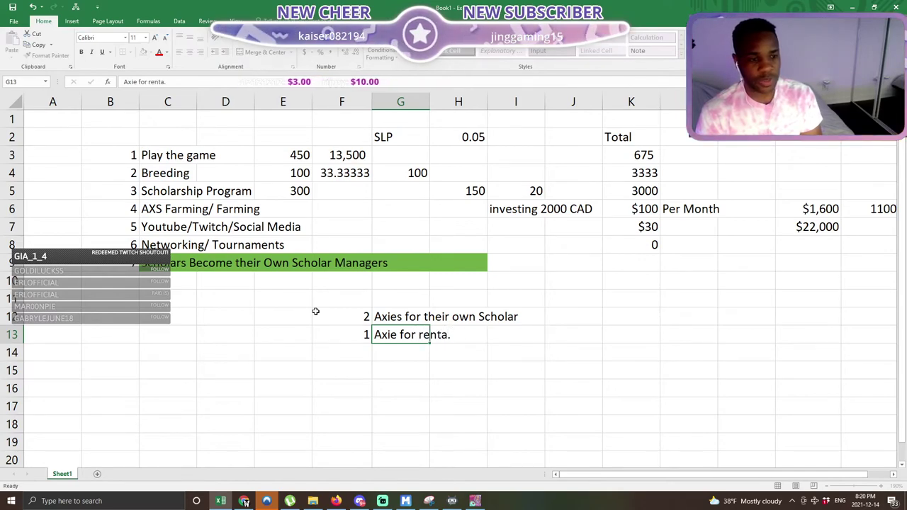
key(Return)
key(Up)
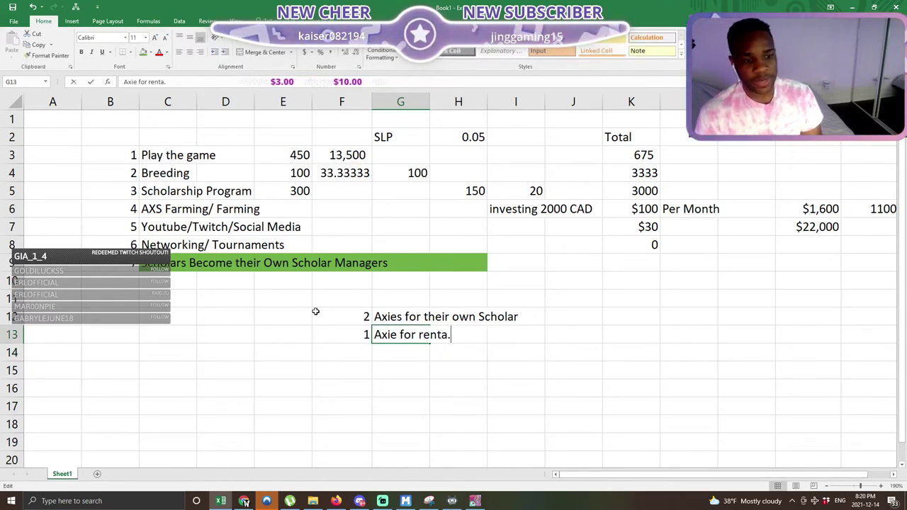
key(F2)
key(BackSpace)
text(l)
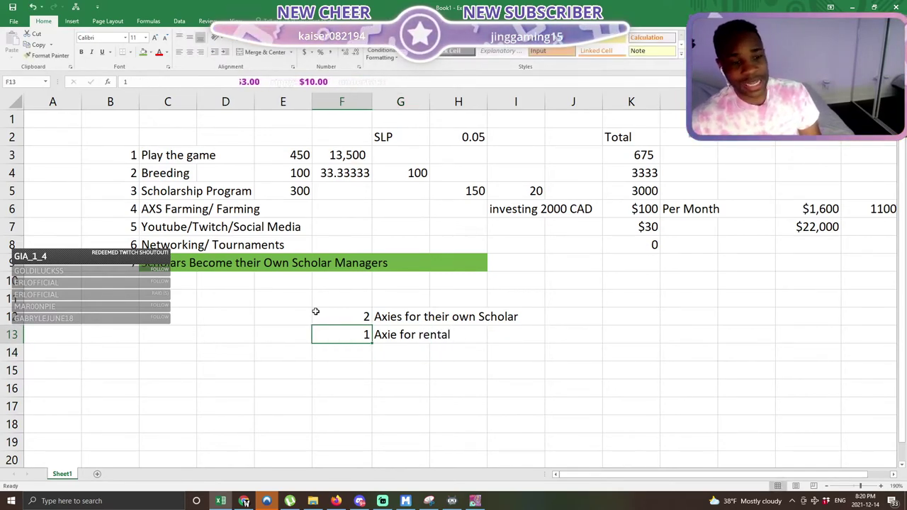
drag(351, 332, 381, 337)
click(360, 337)
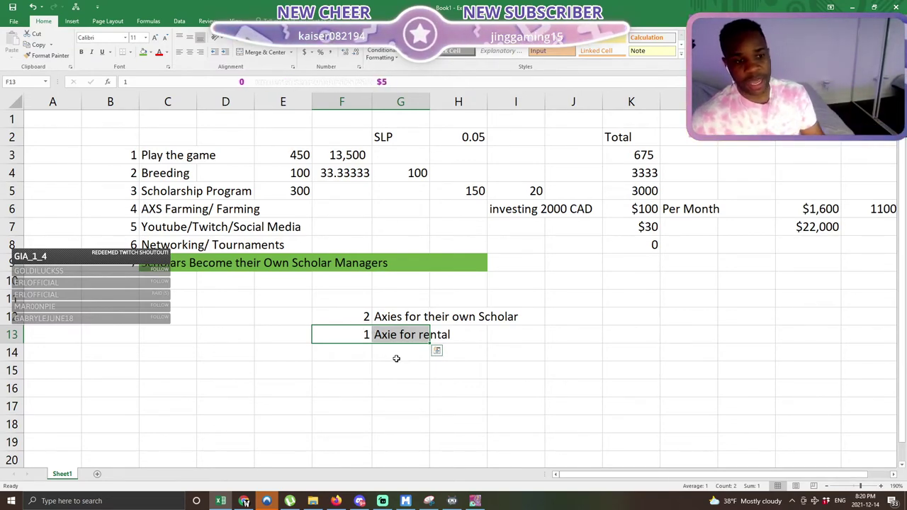
drag(350, 332, 380, 333)
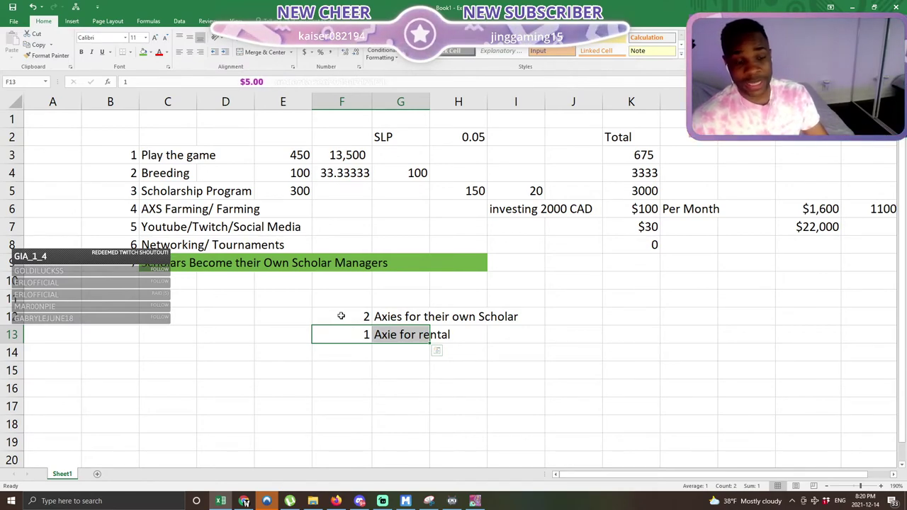
- Enter "10%-20%" in cell G14 beneath the "Axie for rental" line
click(396, 353)
drag(348, 338, 377, 336)
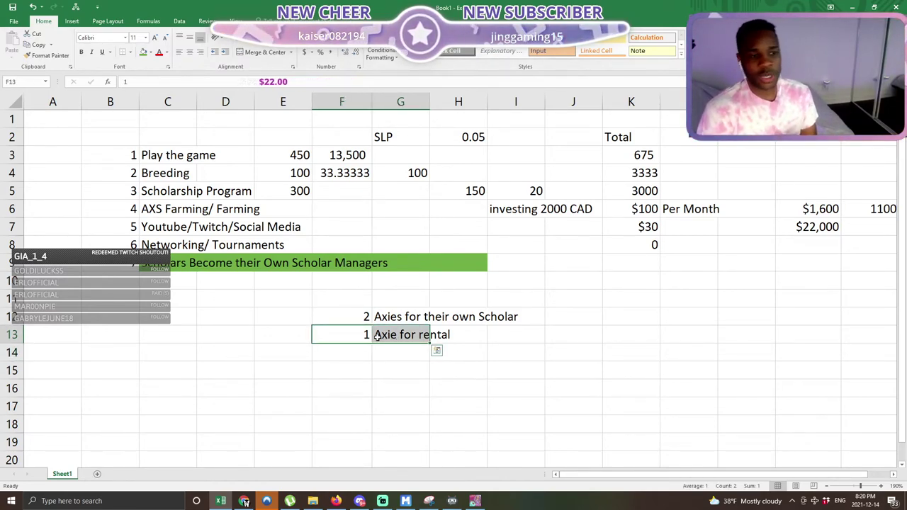
click(364, 355)
key(Right)
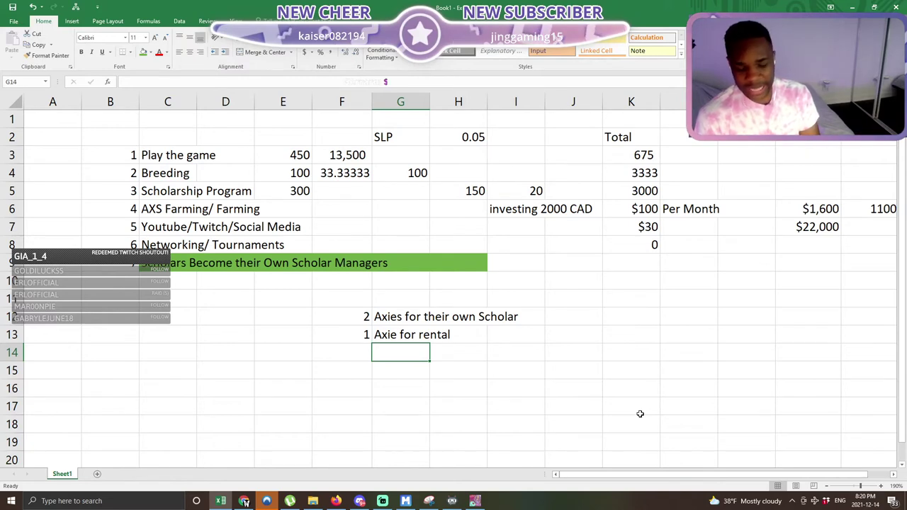
text(10%-)
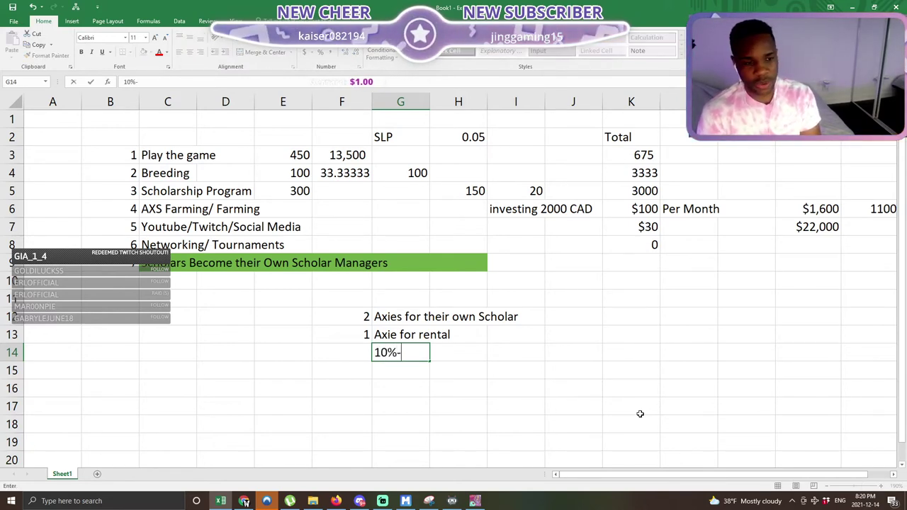
text(20%)
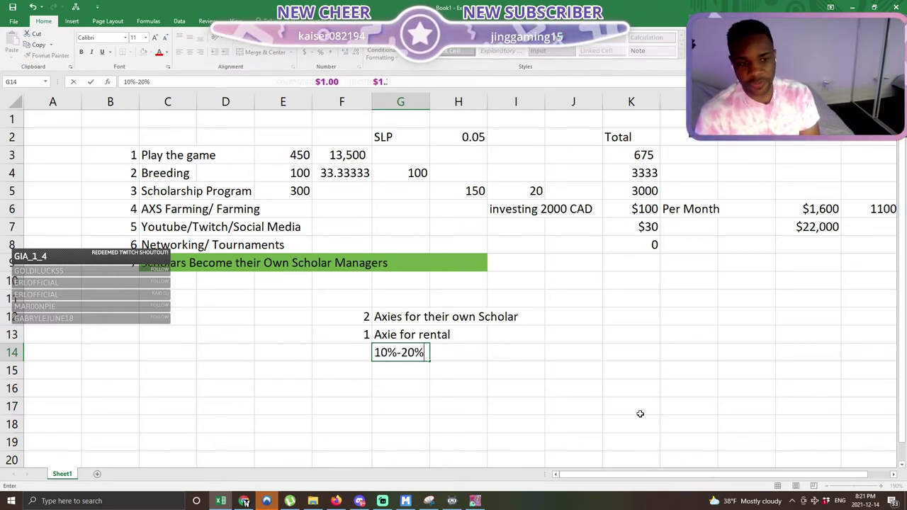
key(Return)
- Enter "10% 9months" in cell G15 beneath the percentage range
text(10)
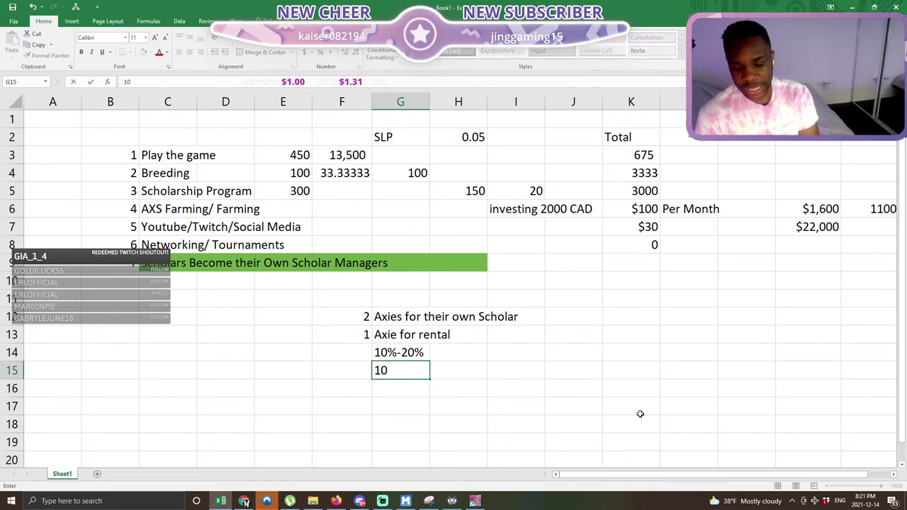
text(%-)
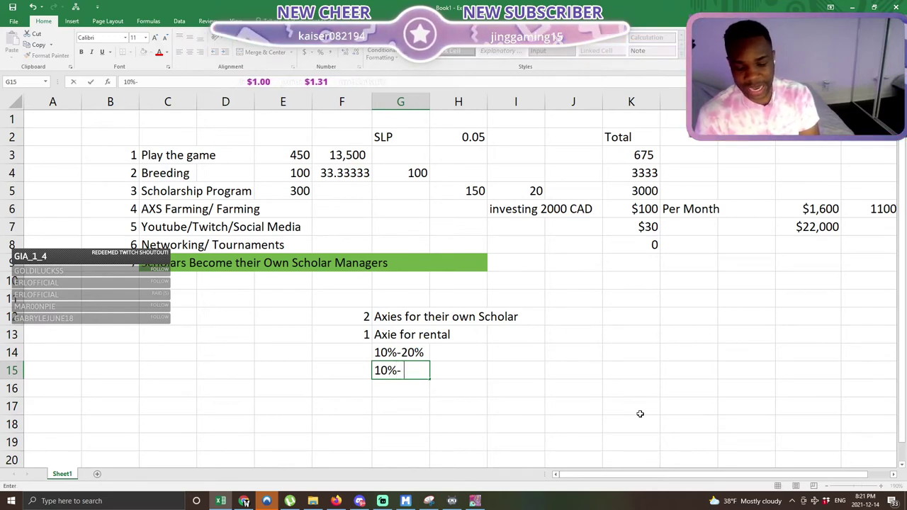
key(BackSpace)
text(months)
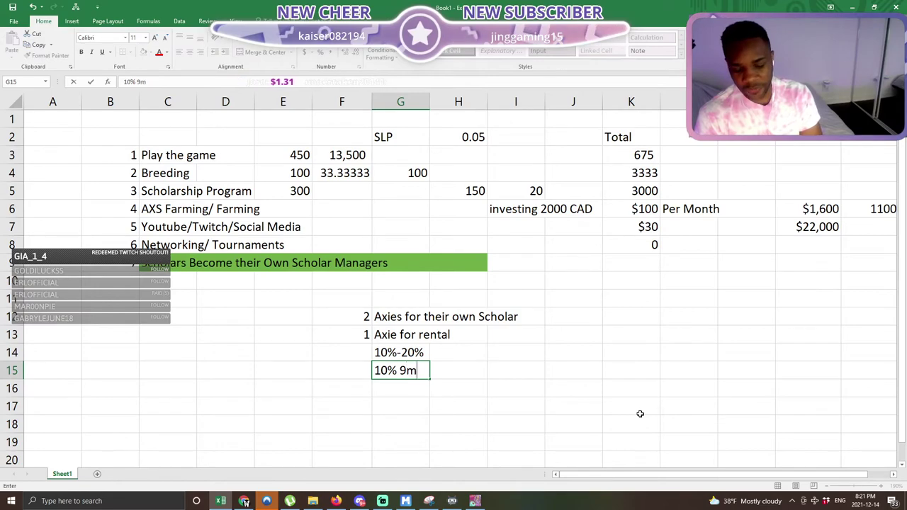
key(Return)
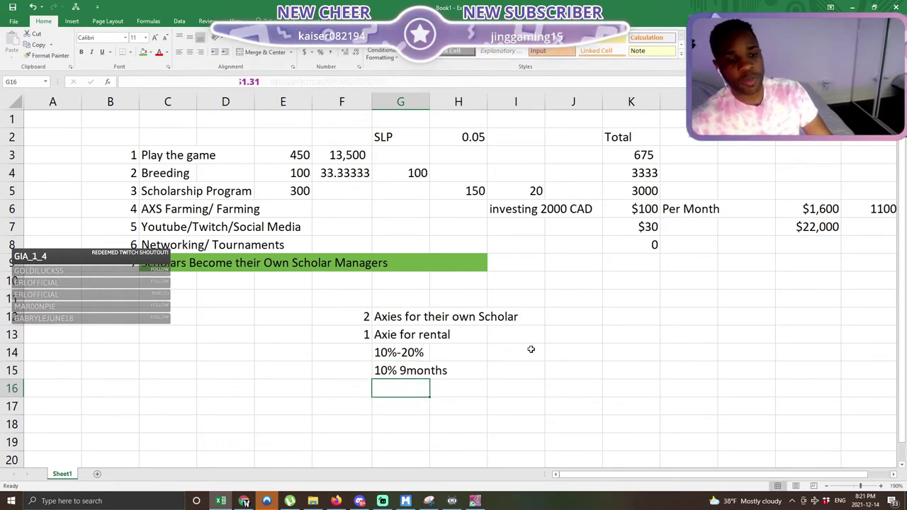
- Review the Axie split and rental terms in F12:G15 together with the seventh earning method's row
click(613, 350)
drag(330, 310, 508, 375)
click(407, 372)
click(376, 348)
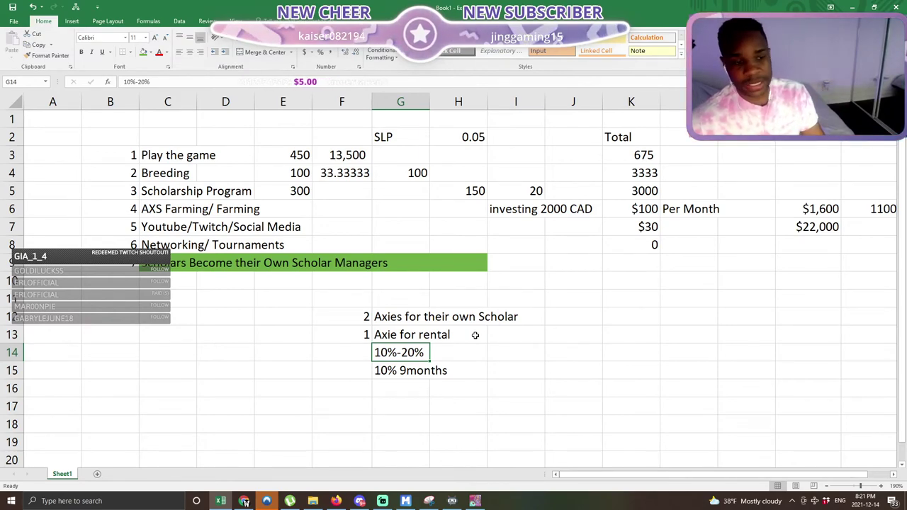
click(498, 362)
click(383, 348)
drag(383, 348, 414, 370)
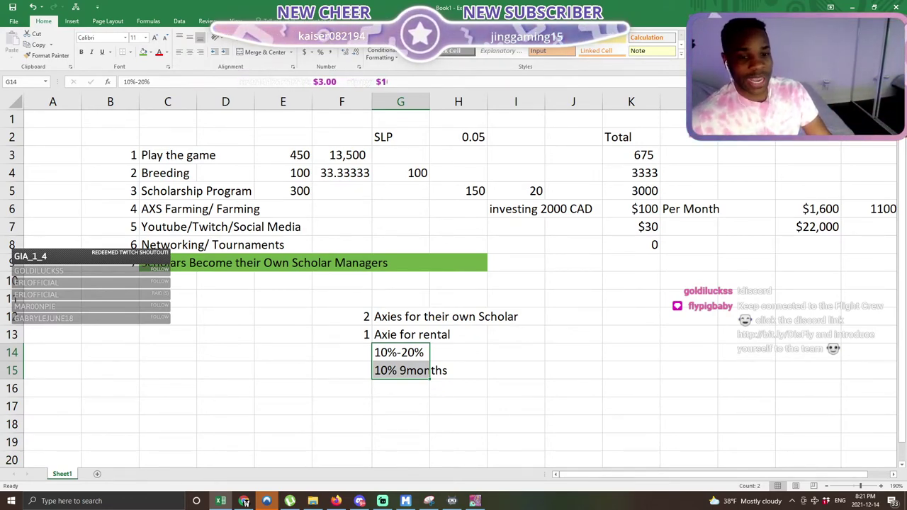
drag(113, 263, 714, 294)
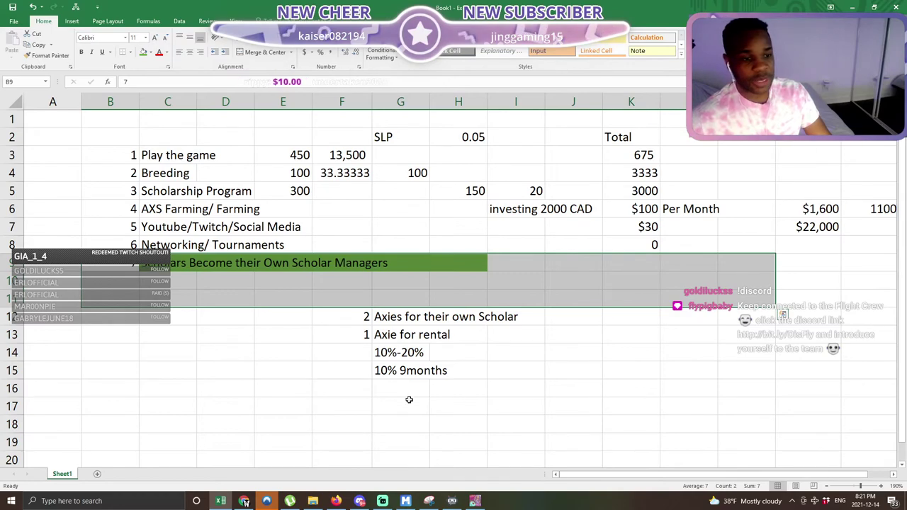
- Enter "manager" in cell E16 and "20 Scholars" below it in E17
click(267, 392)
text(m)
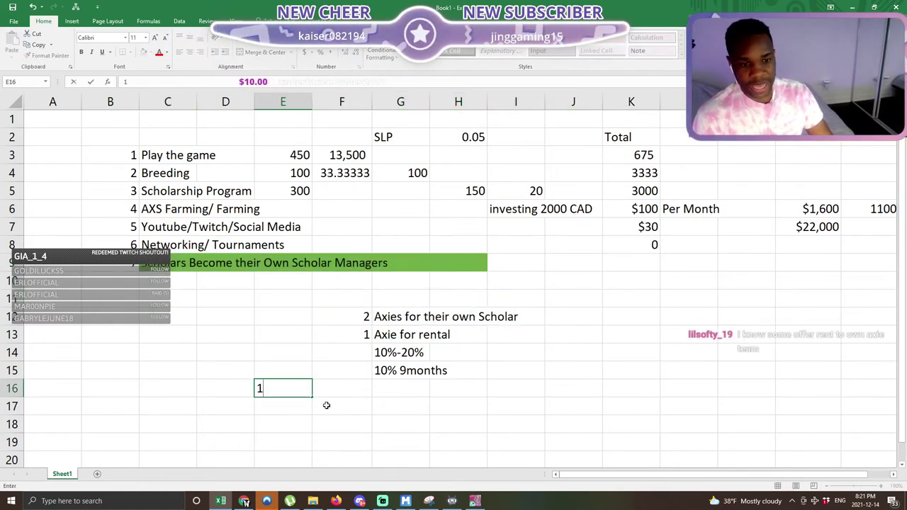
key(BackSpace)
text(manager)
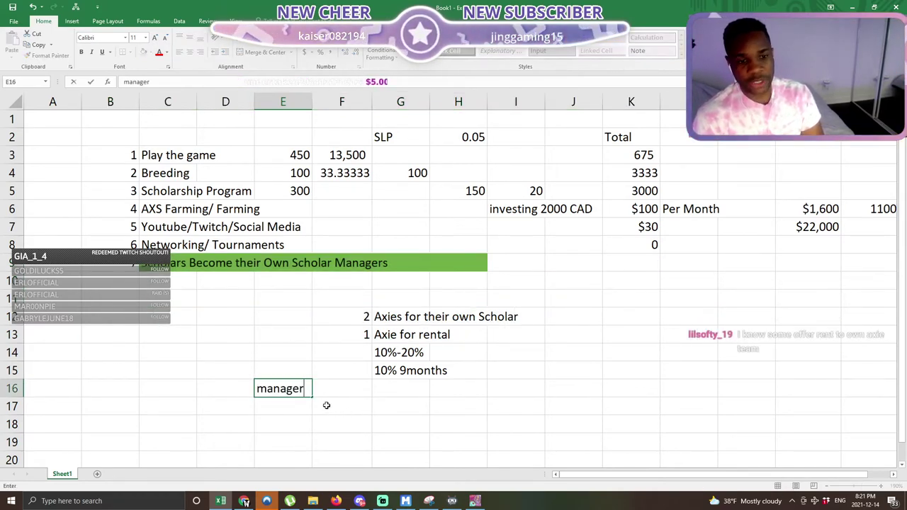
key(Return)
text(20 Scho)
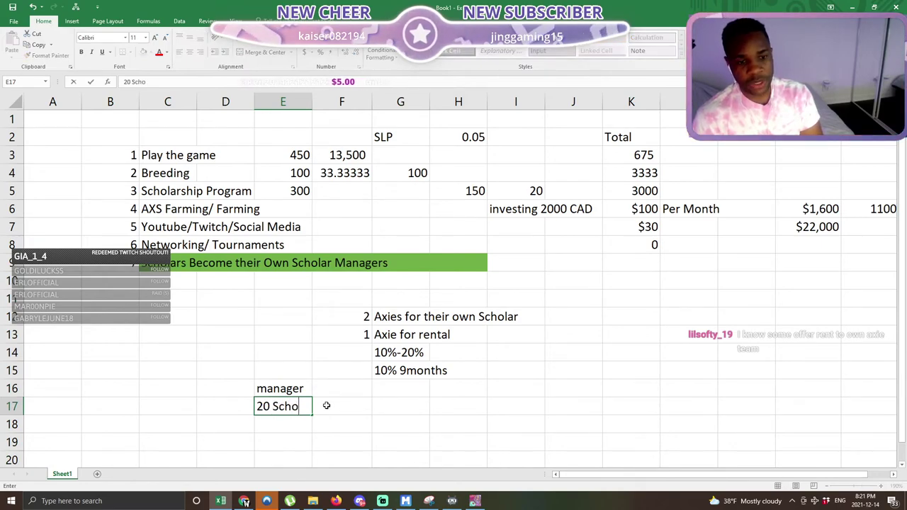
text(lars)
key(Return)
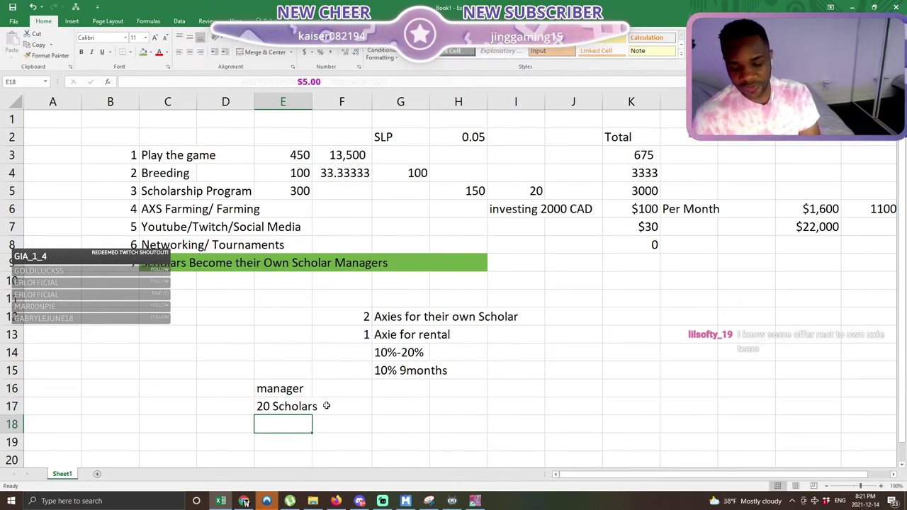
- Enter "1 Scholar Managers" in cell E18 and "5 of his own Scholars" in E19
text(5 Scho)
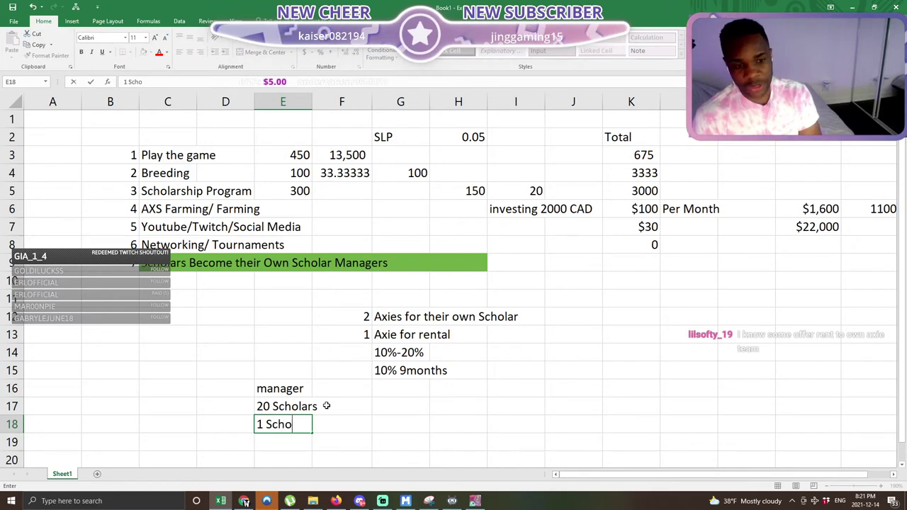
text(lar Managers)
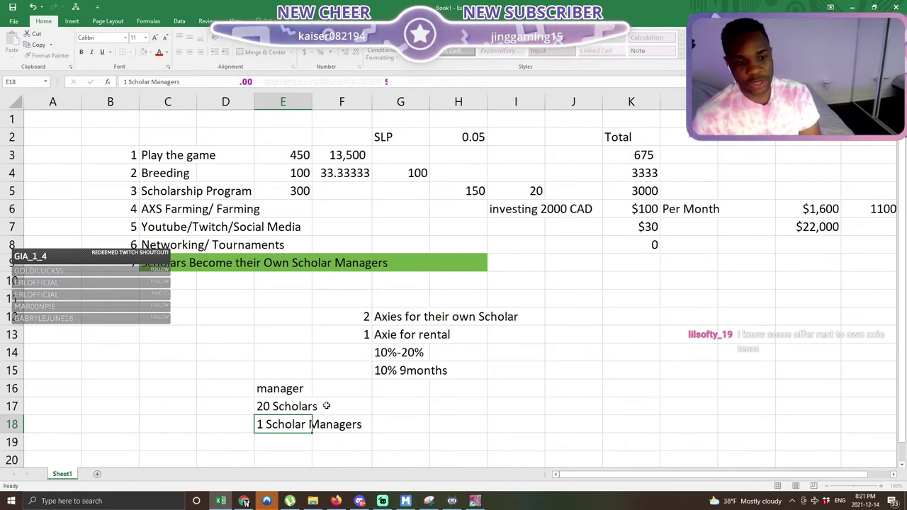
key(Return)
text(5 )
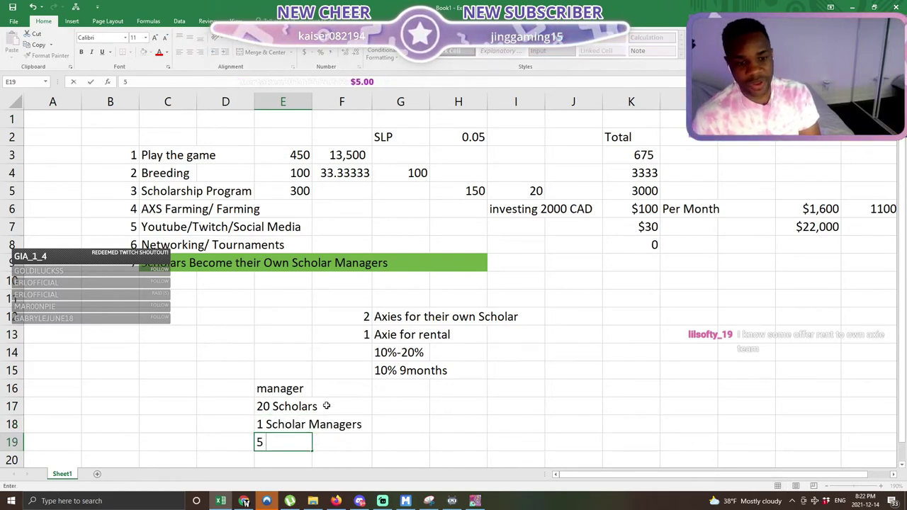
text(of his own S)
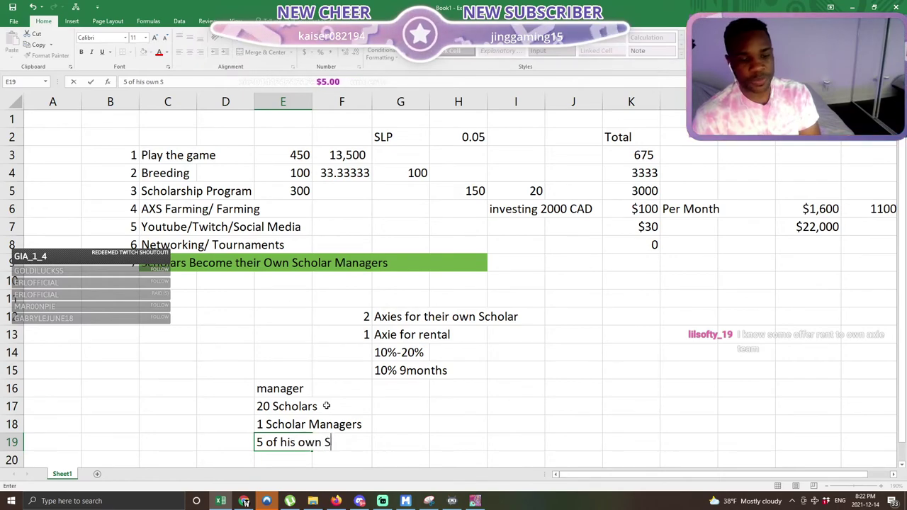
text(cholars)
key(Return)
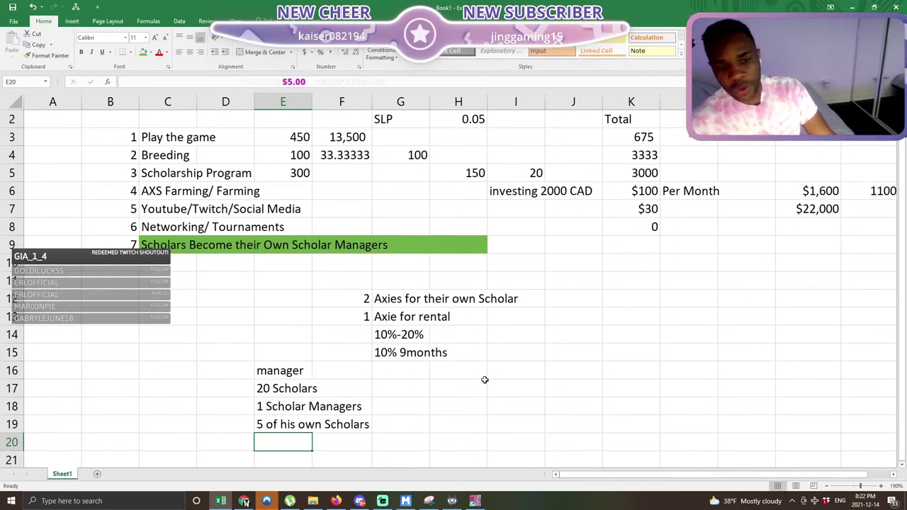
- Examine the manager and scholar breakdown in E16:E19 against the Axie rental terms in F12:G15
scroll(409, 389, down, 1)
click(278, 321)
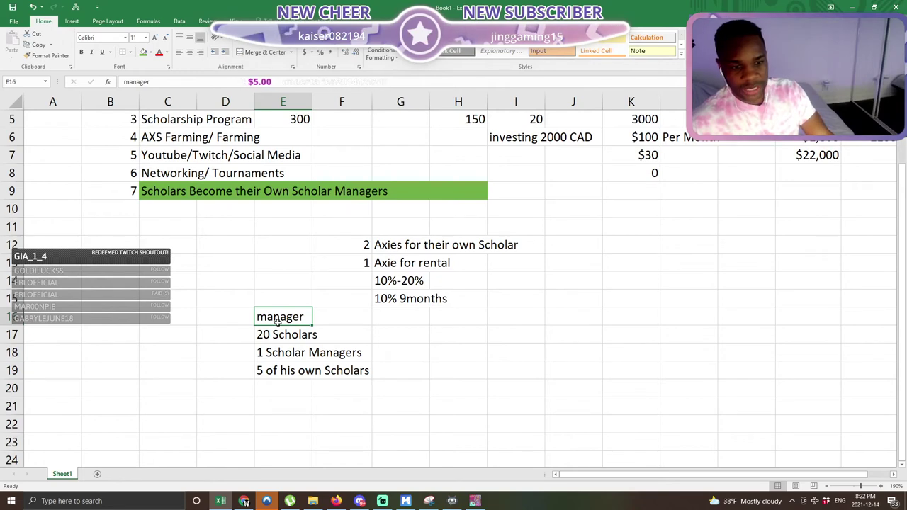
click(282, 352)
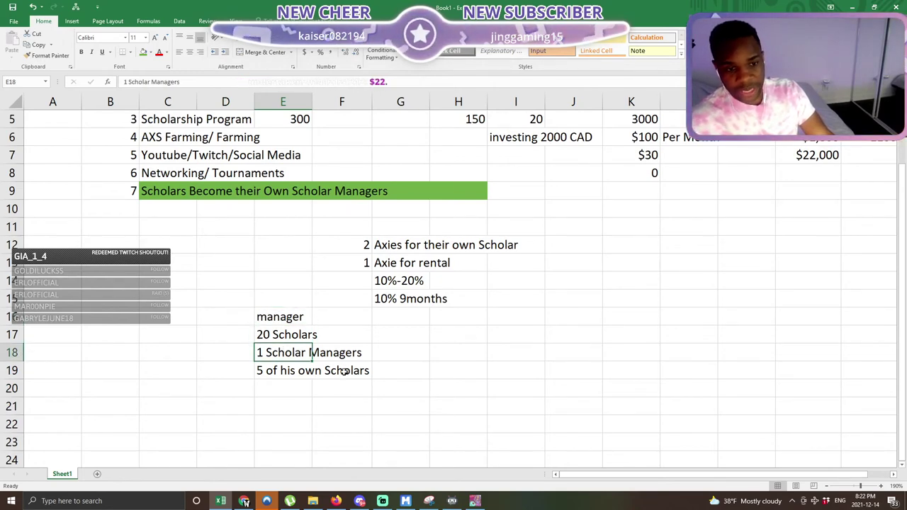
drag(251, 371, 518, 411)
click(241, 353)
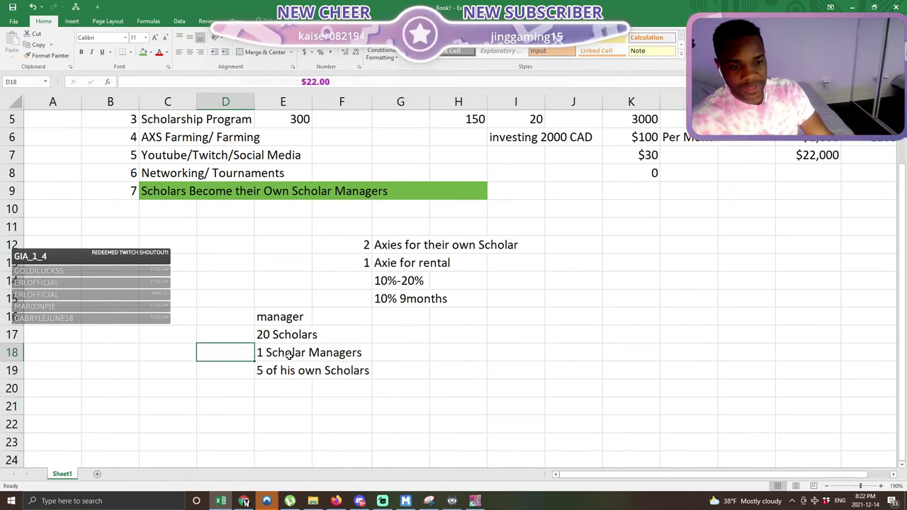
click(282, 354)
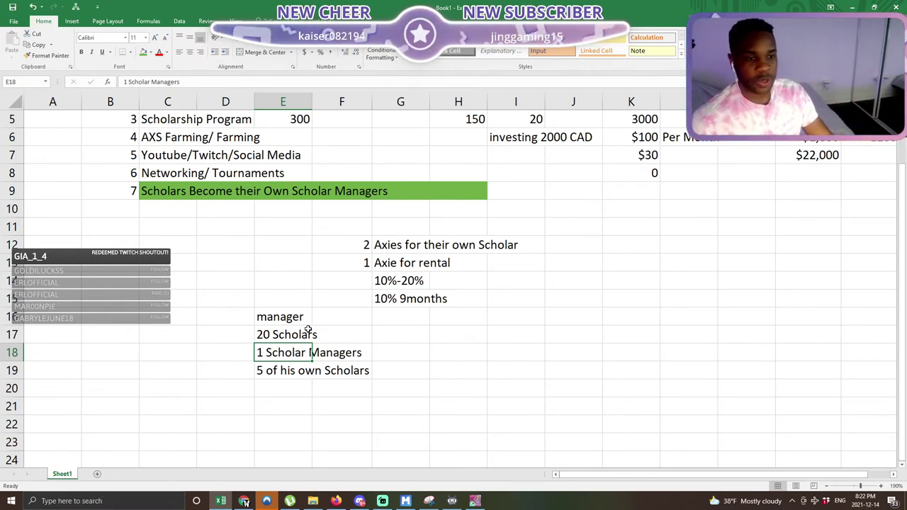
click(454, 281)
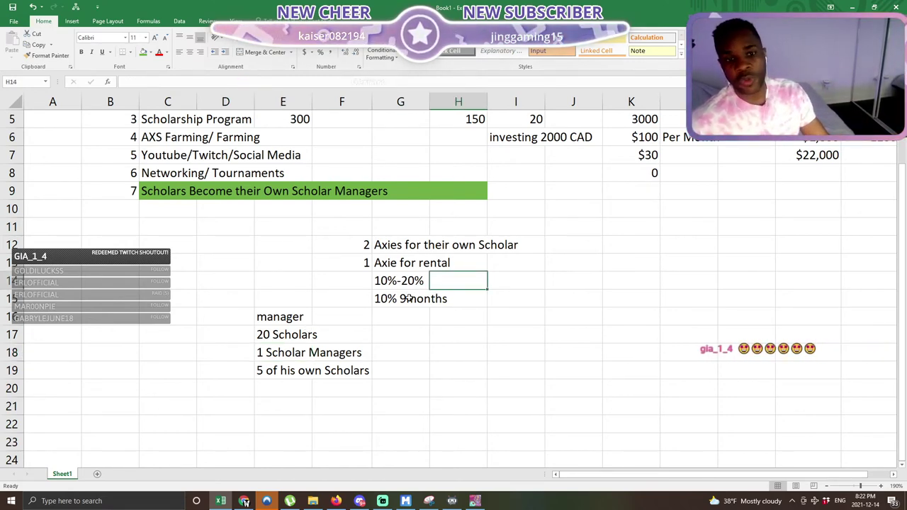
click(339, 244)
scroll(354, 289, up, 2)
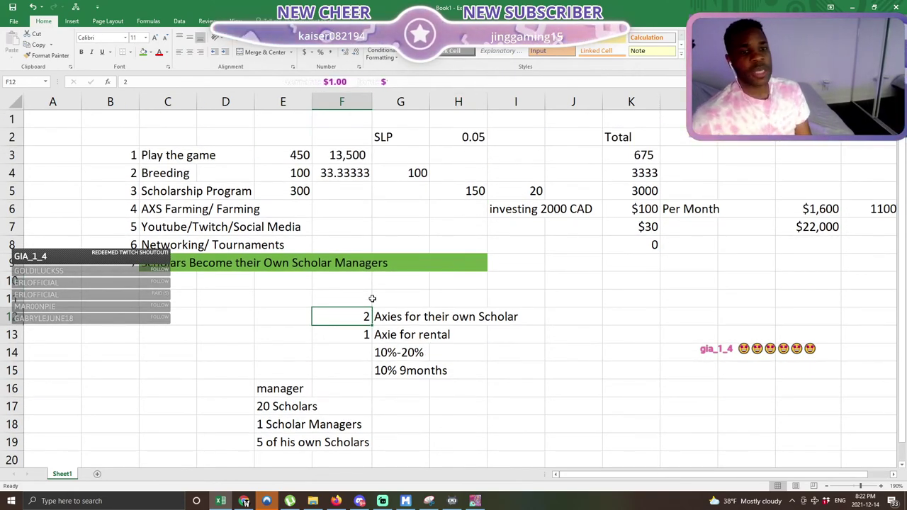
scroll(385, 260, down, 1)
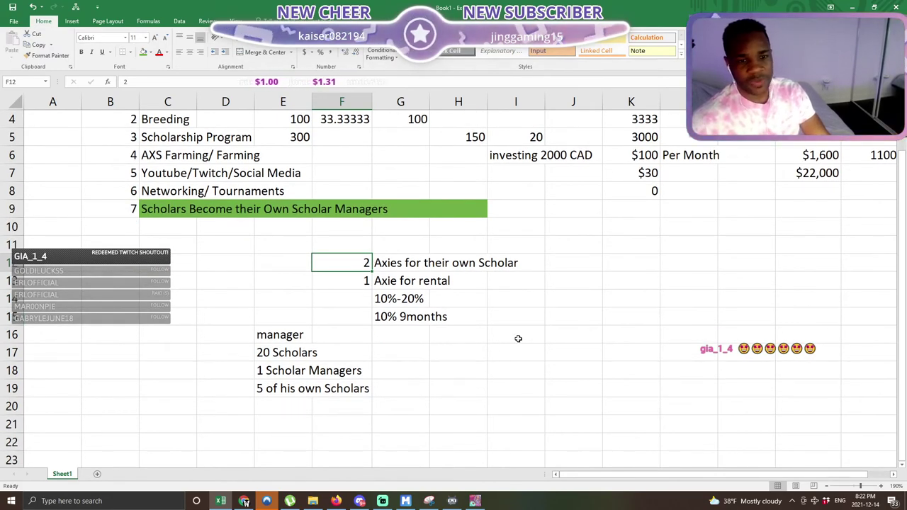
- Examine the Total column's figures for the seven earning methods by selecting the range K3:K9
click(547, 333)
click(656, 276)
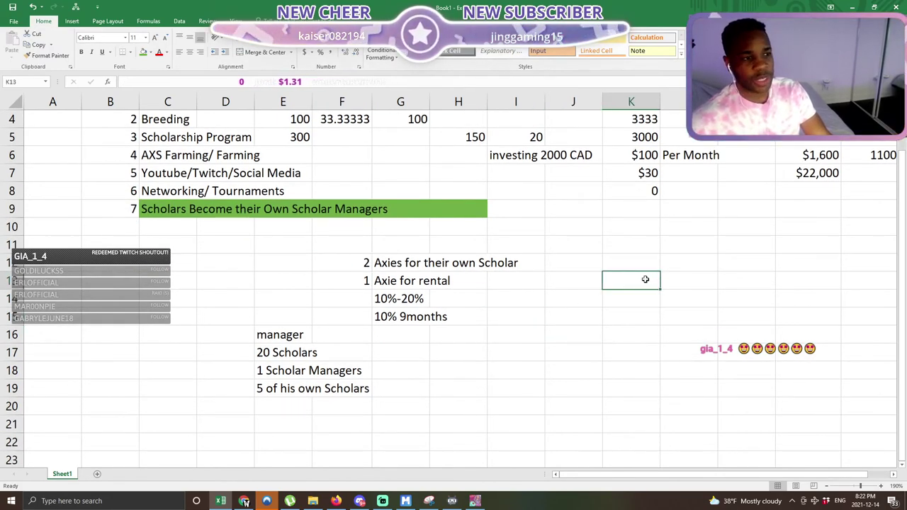
scroll(645, 280, up, 1)
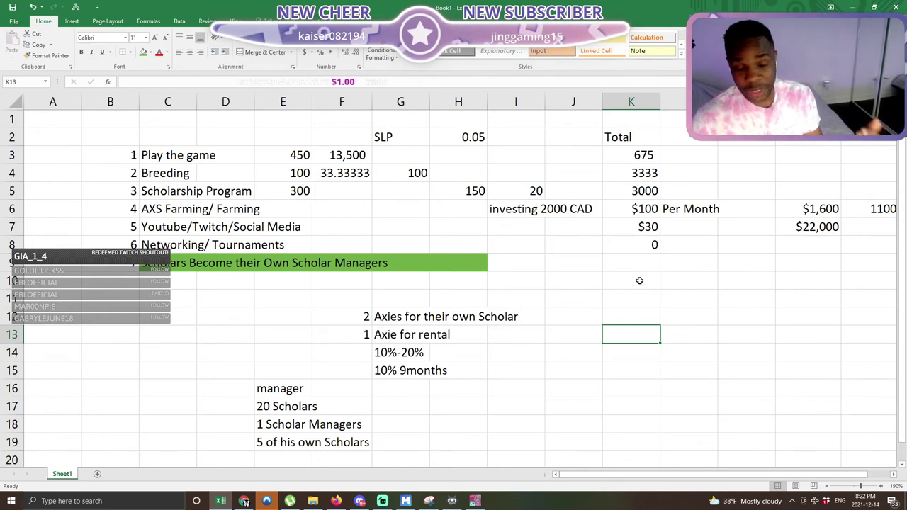
click(565, 220)
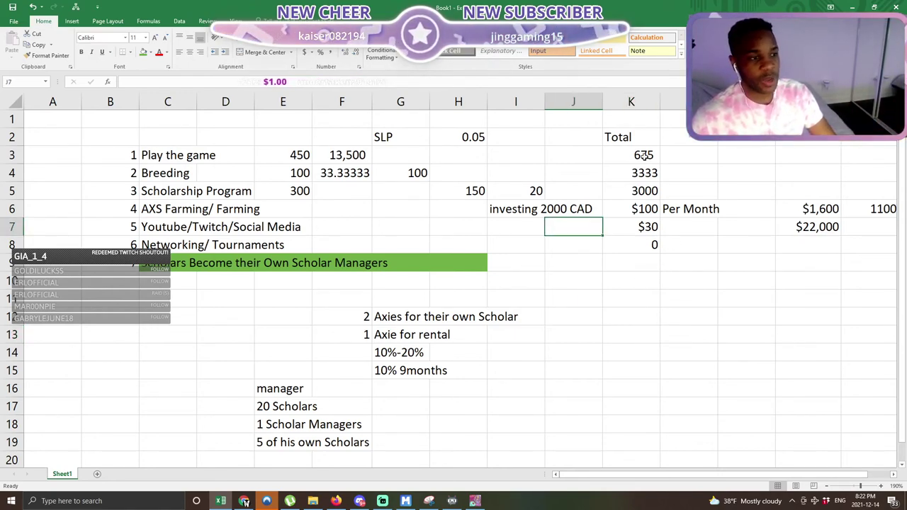
drag(644, 155, 650, 258)
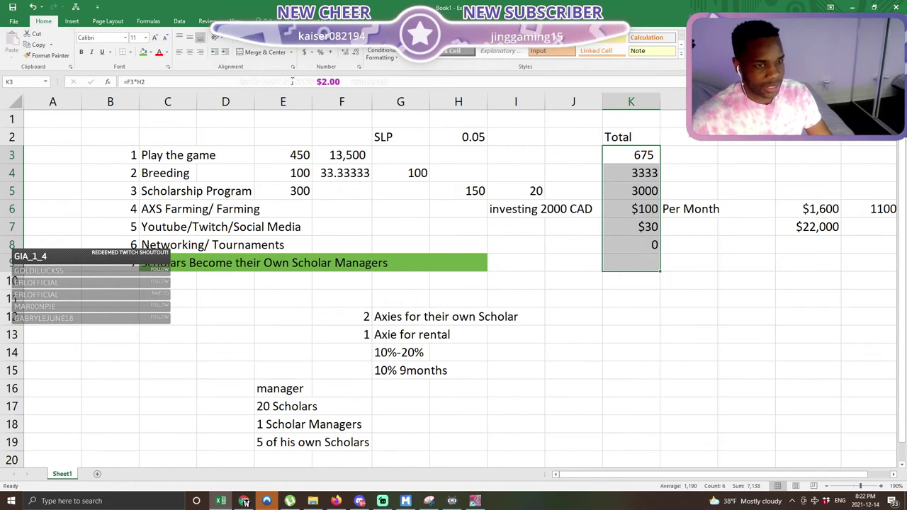
click(651, 256)
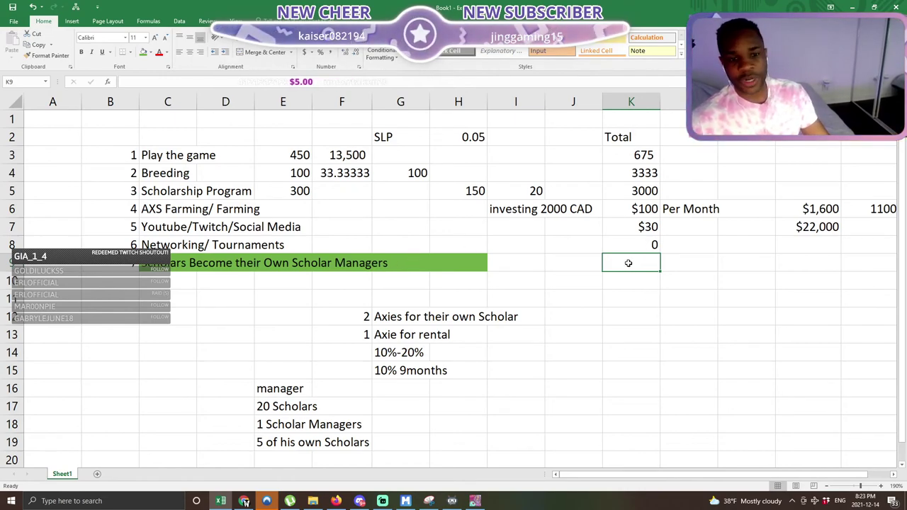
click(603, 301)
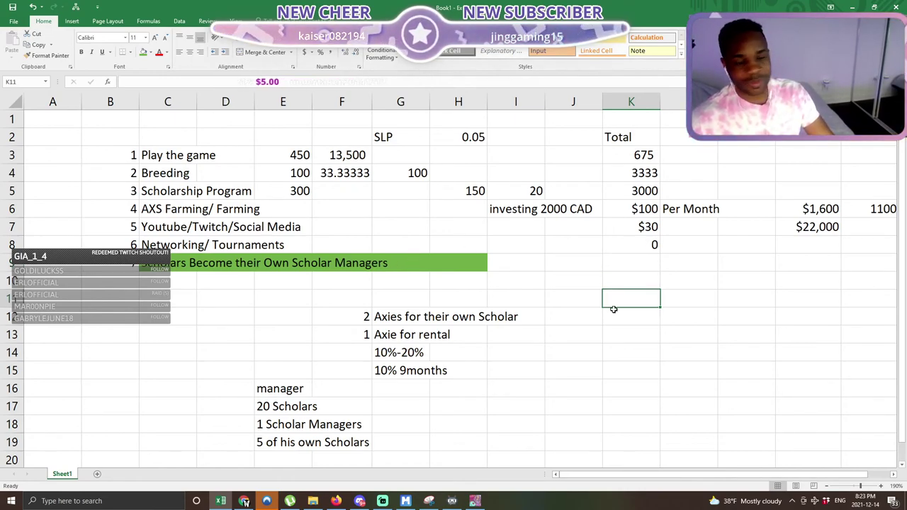
click(637, 354)
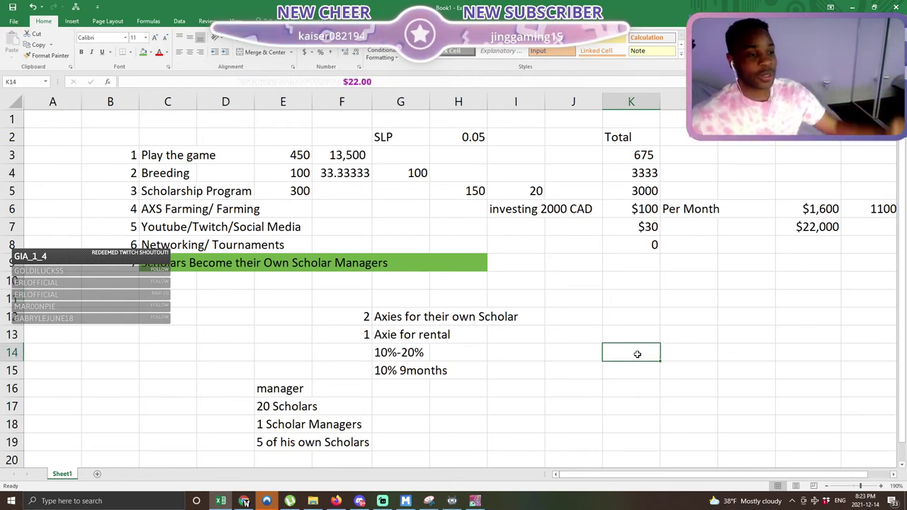
drag(645, 160, 644, 266)
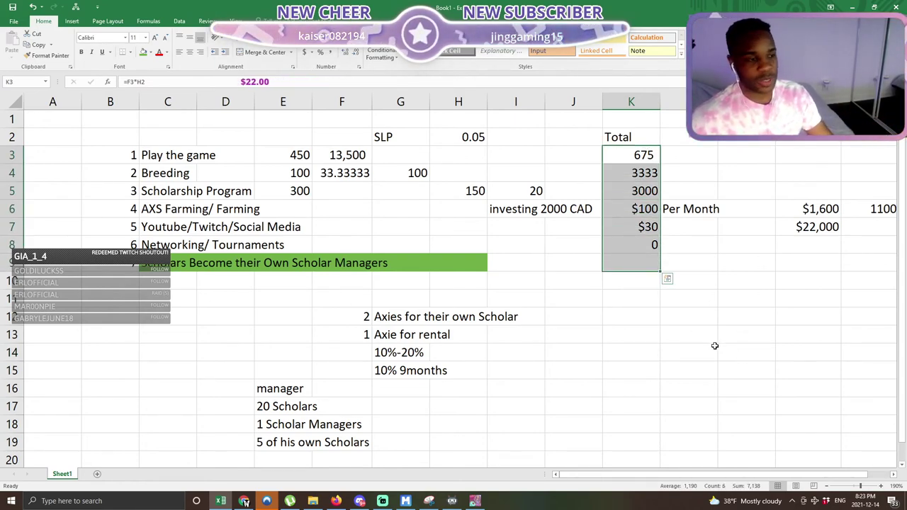
- Clear the "Per Month" note beside the AXS Farming total by emptying L5:L7
click(649, 177)
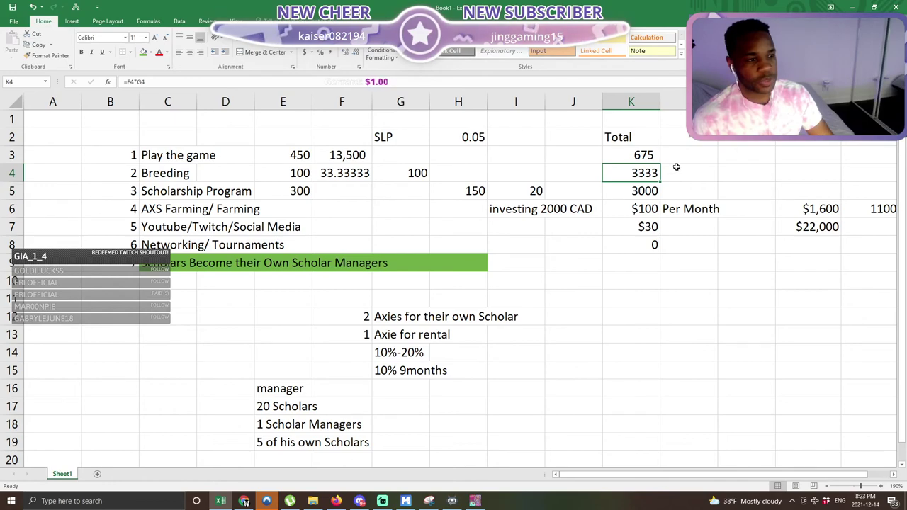
drag(688, 191, 688, 227)
key(Delete)
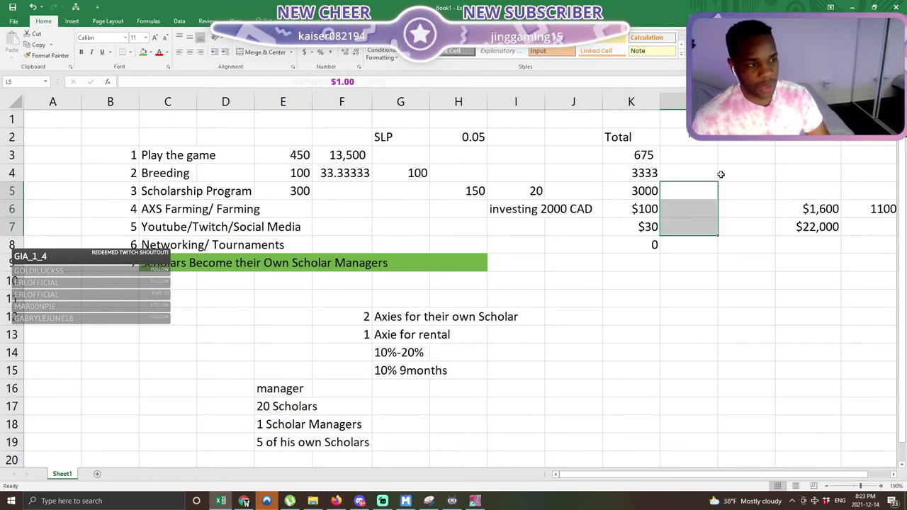
- Enter the heading "Month" in L2, next to the Total heading
key(Right)
key(Right)
key(Up)
key(Left)
key(Left)
key(Up)
key(Up)
key(Down)
key(Right)
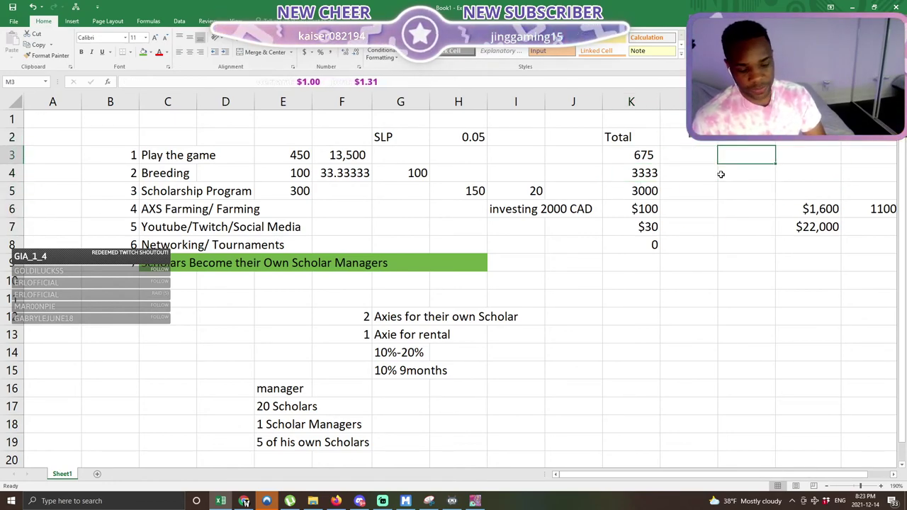
key(Left)
key(Up)
text(Mon)
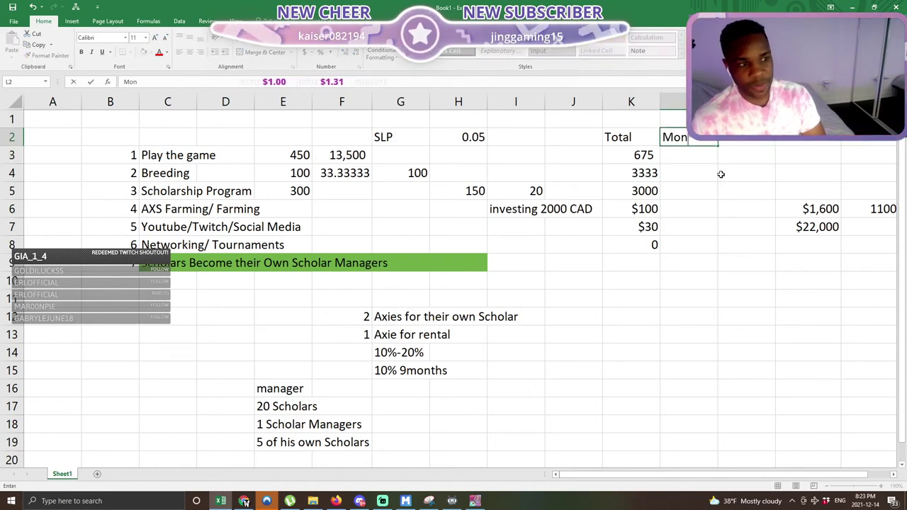
text(th)
key(Return)
- Fill the monthly figure for Play the game in L3 with the formula =K3
key(Left)
key(ctrl+c)
key(Right)
key(ctrl+v)
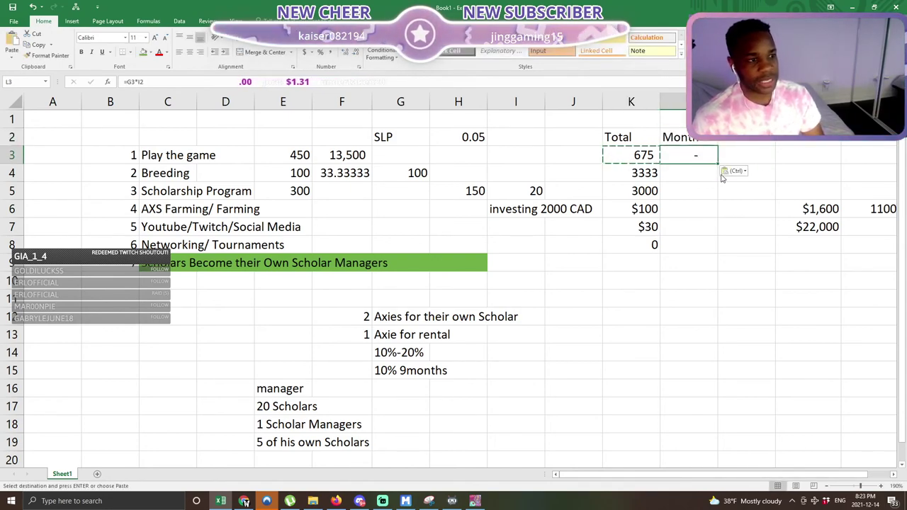
text(=K3)
key(Return)
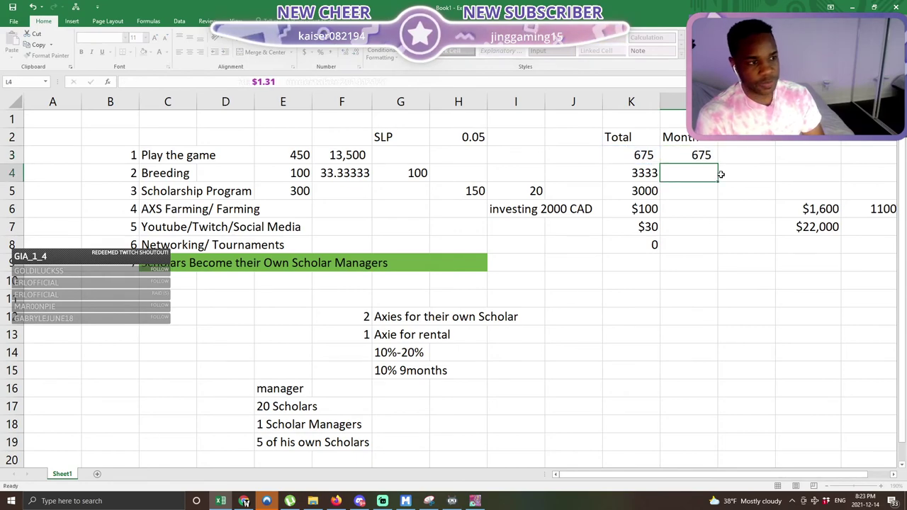
- Calculate the Breeding monthly figure in L4 as the total in K4 divided by 3
text(=)
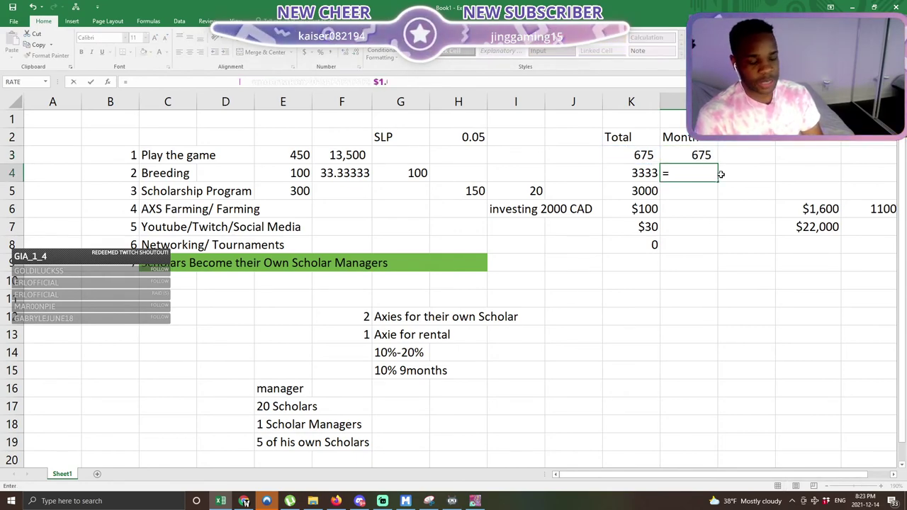
key(Left)
text(/3)
key(Return)
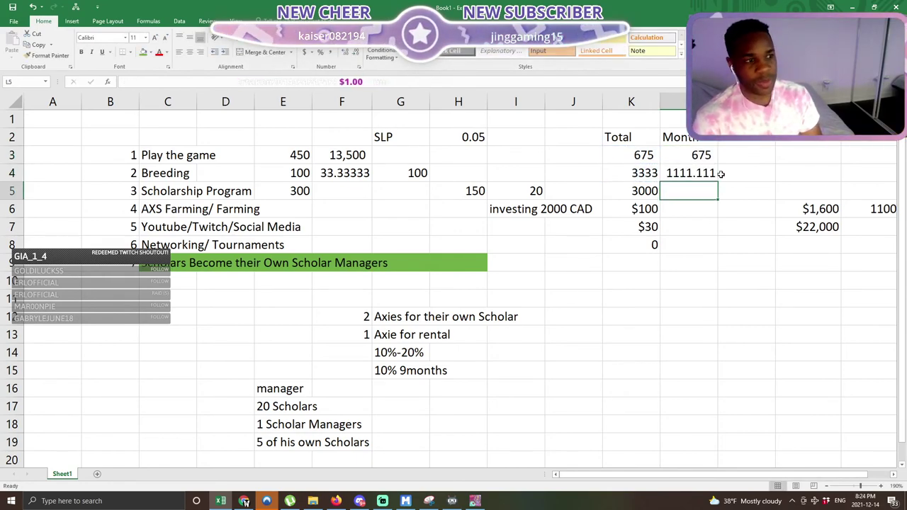
key(Up)
key(Down)
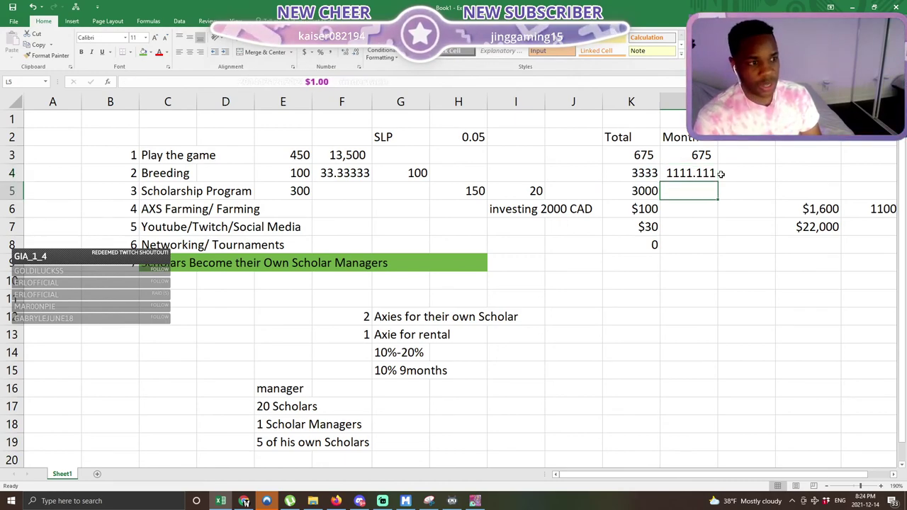
key(Up)
key(Down)
key(Left)
key(Right)
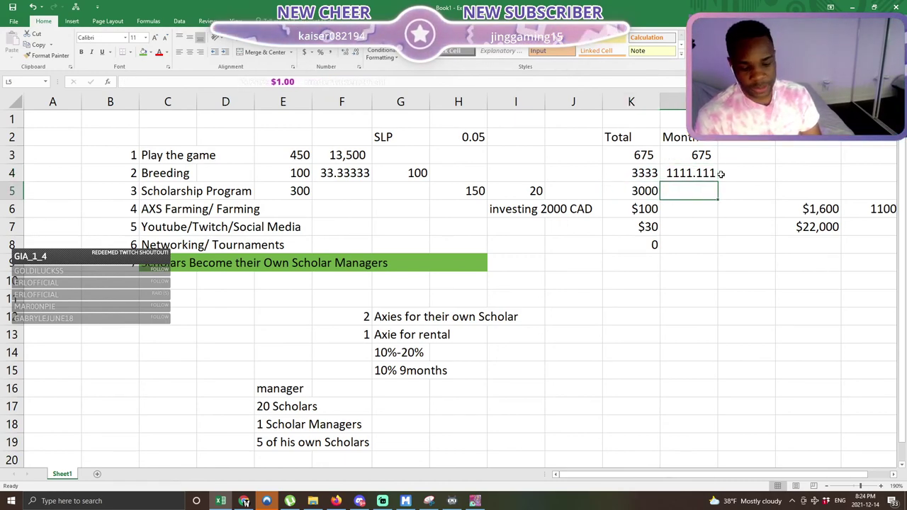
- Link the Scholarship Program and AXS Farming monthly figures in L5 and L6 to their totals in K5 and K6
text(=)
key(Left)
key(Return)
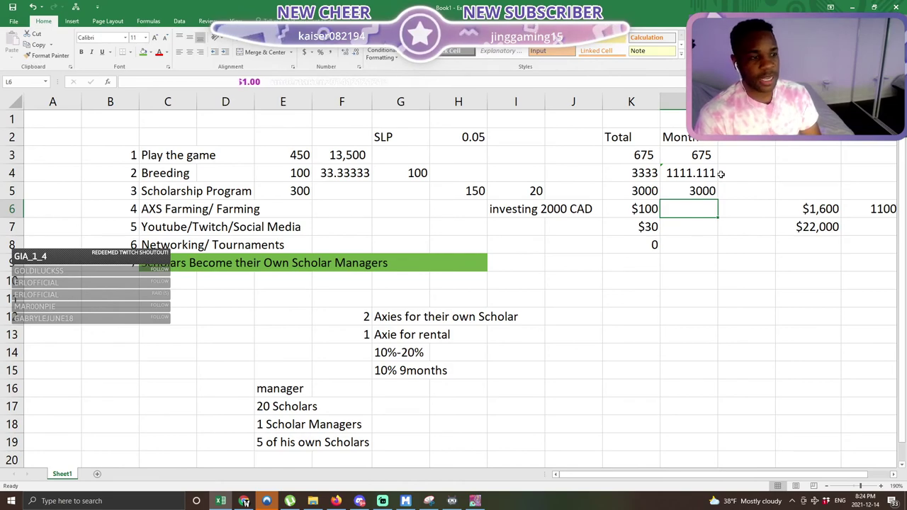
text(=)
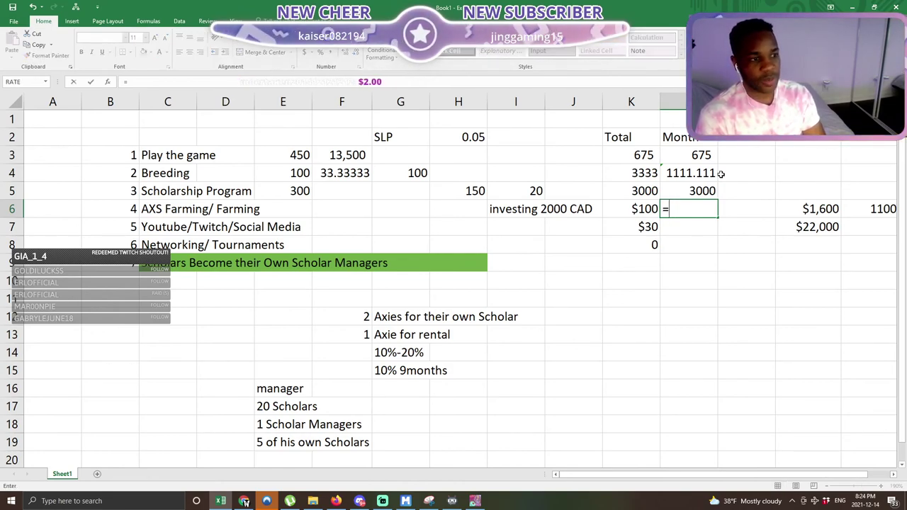
key(Left)
key(Down)
key(Return)
key(Up)
text(=)
key(Left)
key(Return)
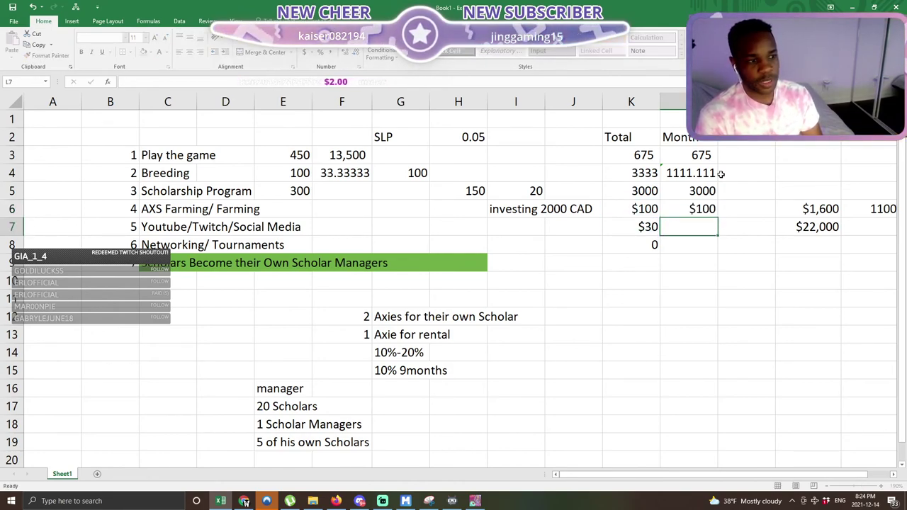
- Link the Youtube/Twitch/Social Media and Networking/Tournaments monthly figures in L7 and L8 to totals K7 and K8
text(=)
key(Left)
key(Return)
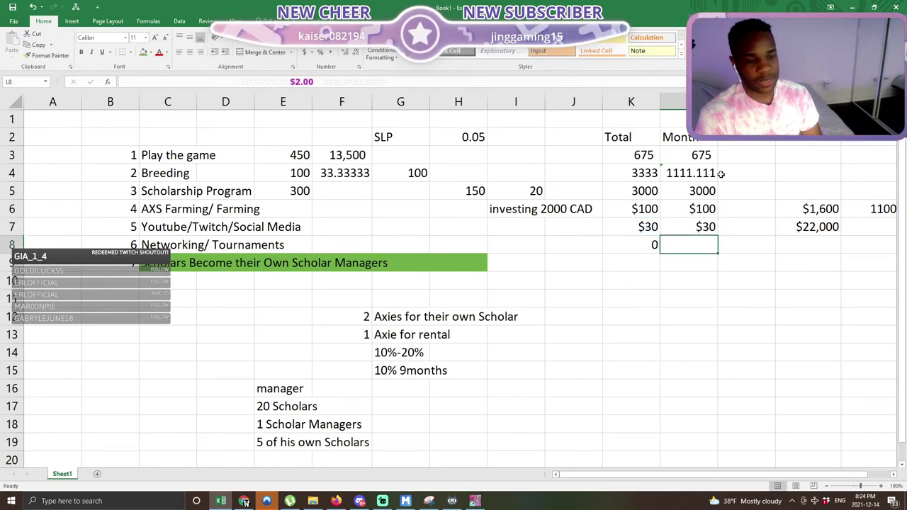
text(=)
key(Left)
key(Return)
key(Left)
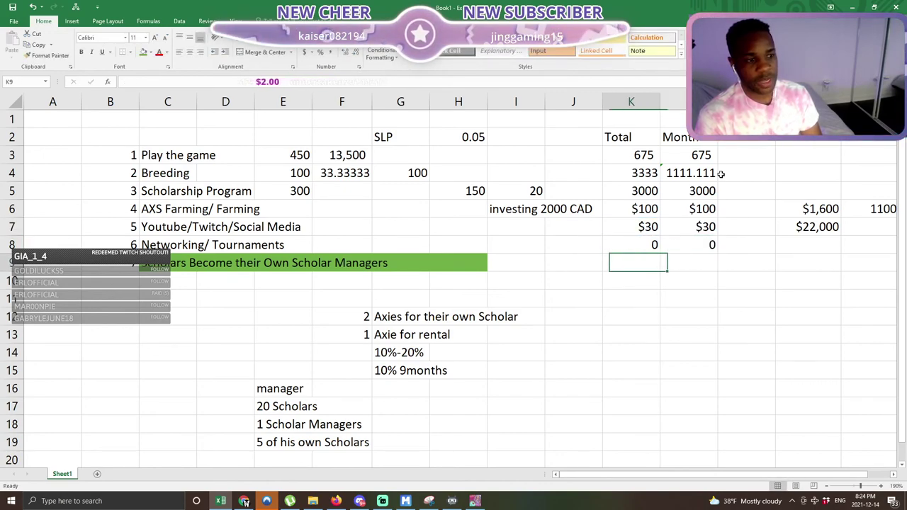
key(Right)
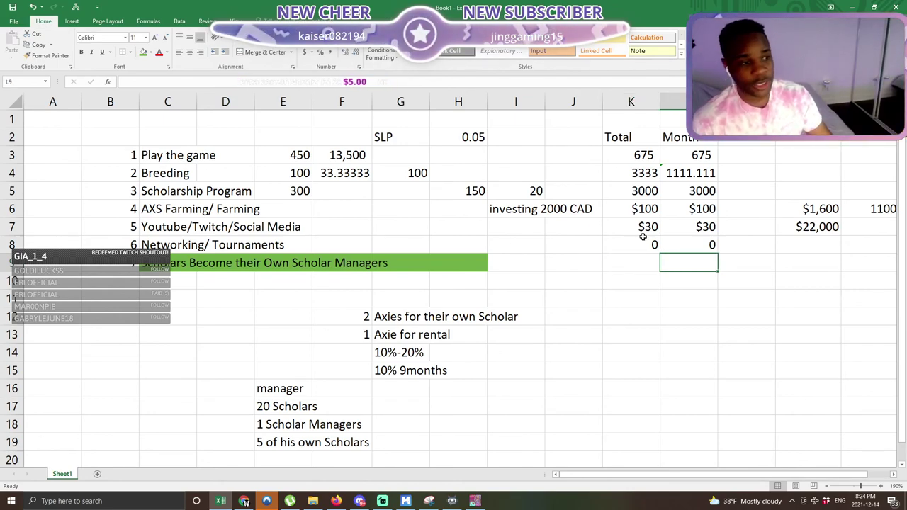
- Fill the monthly figure for scholars becoming scholar managers in L9 with the formula =L5
click(714, 157)
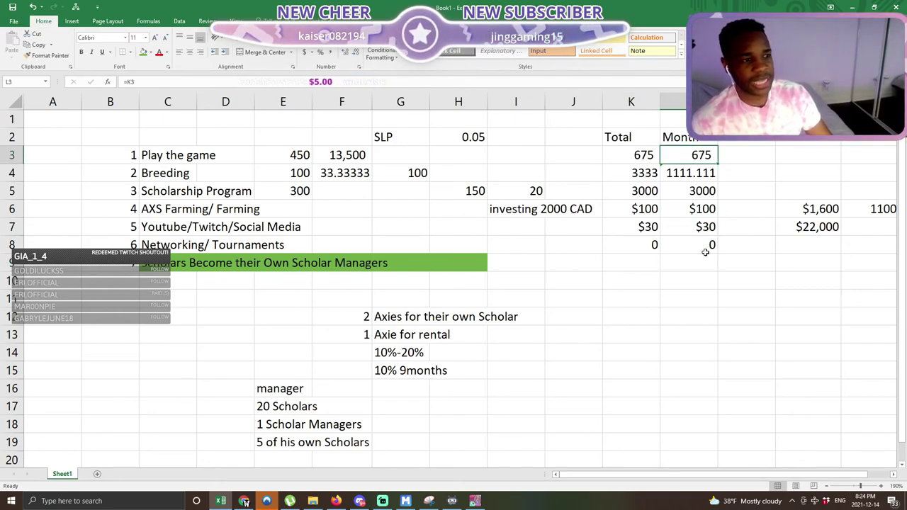
click(262, 187)
click(706, 261)
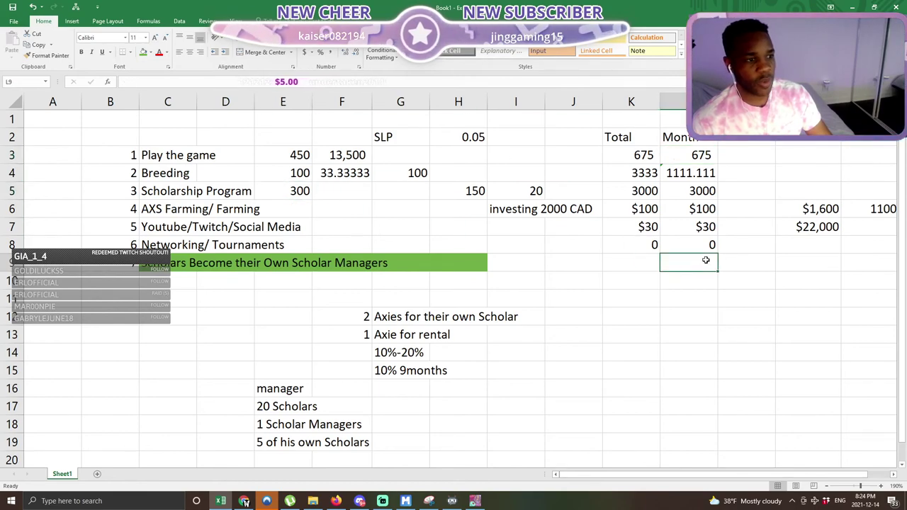
text(=)
click(698, 191)
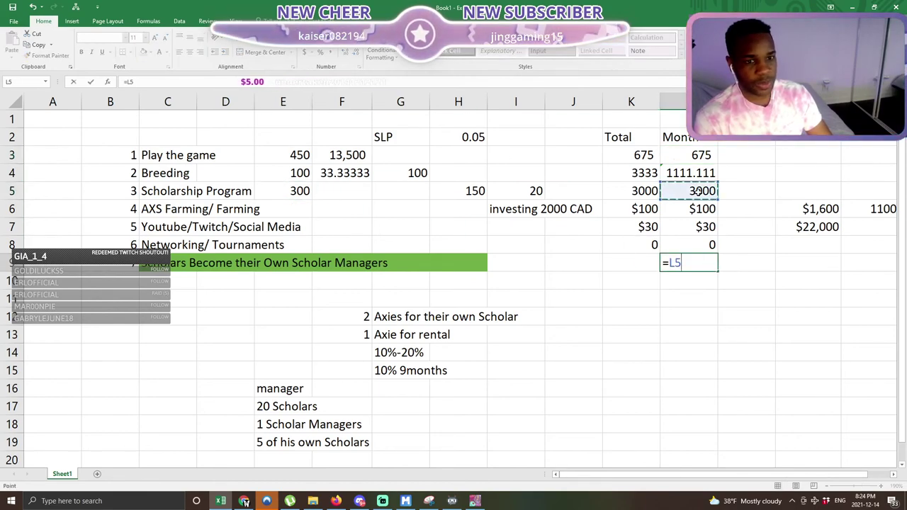
key(Return)
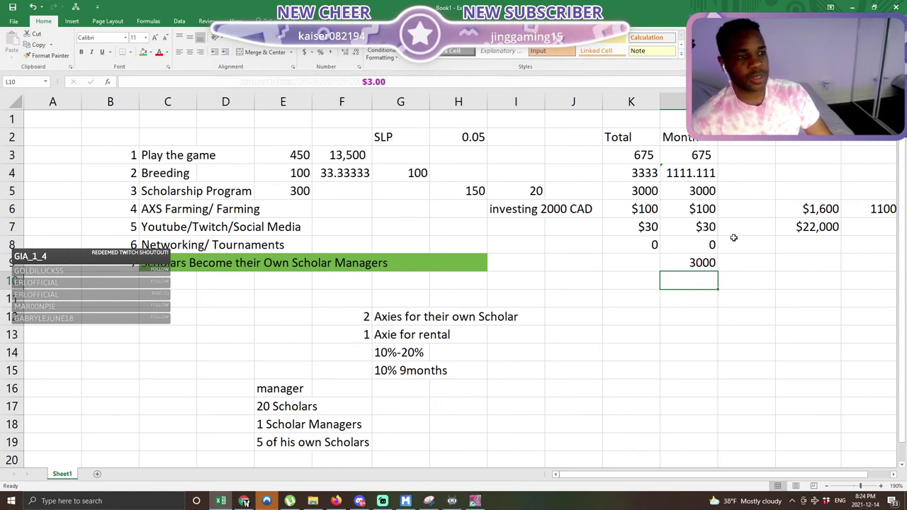
click(704, 259)
text(=*)
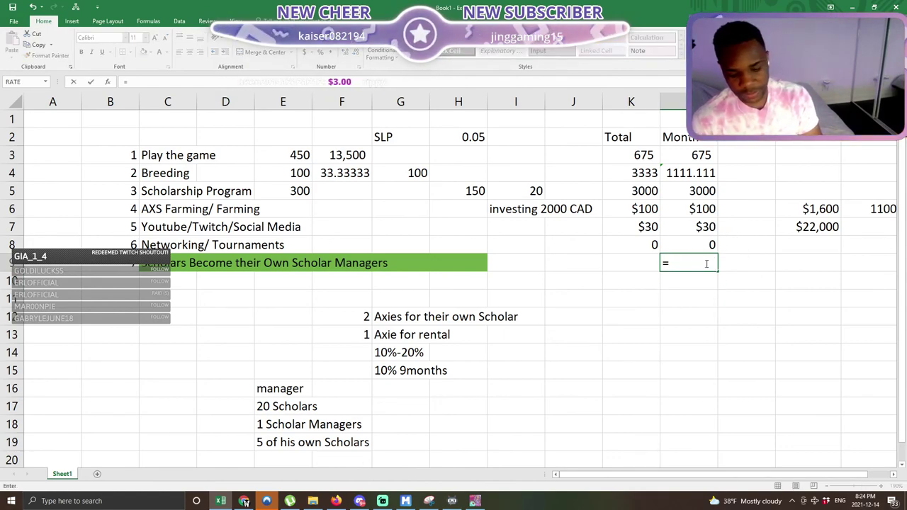
click(697, 191)
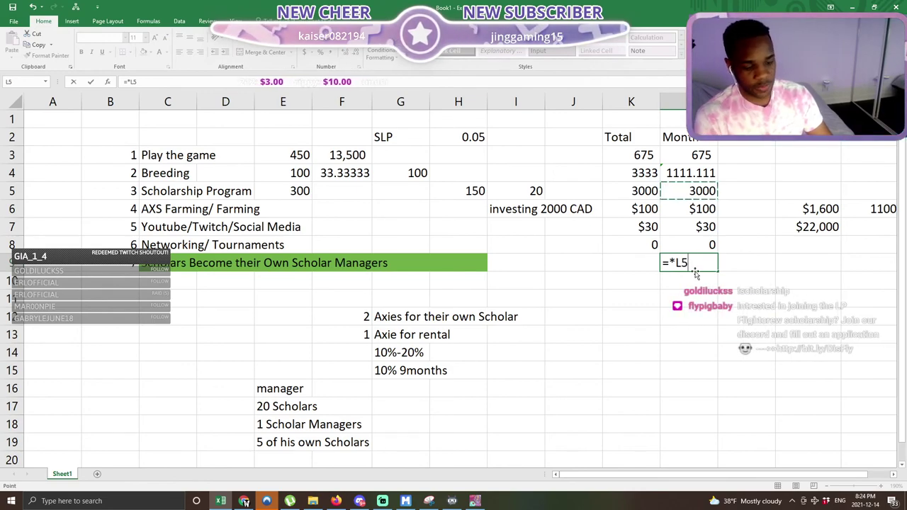
key(Escape)
- Set the scholar managers' monthly figure in L9 to 10% of the Scholarship Program amount with =L5*0.1
text(=)
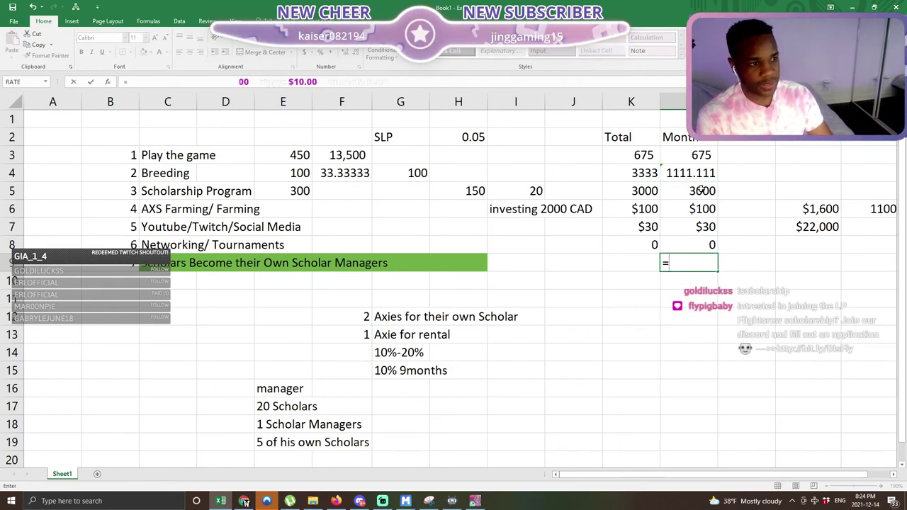
click(707, 191)
text(*0.1)
key(Return)
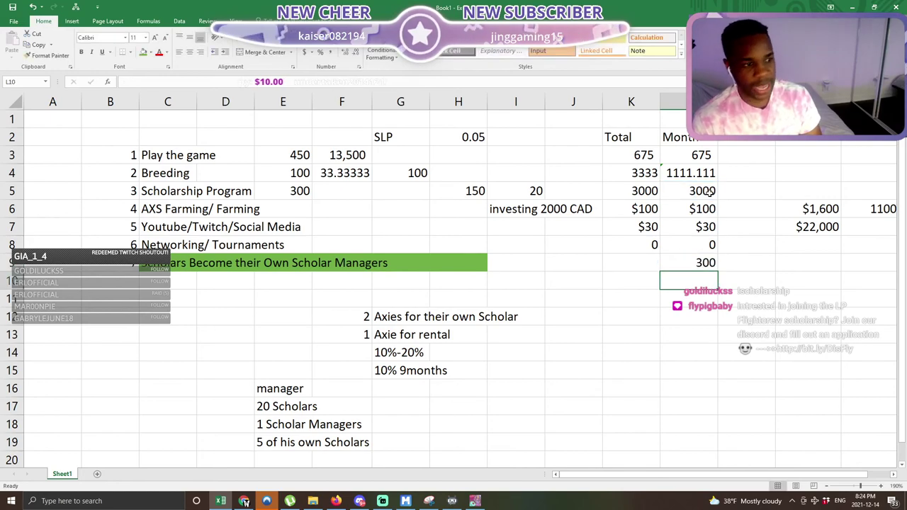
key(Up)
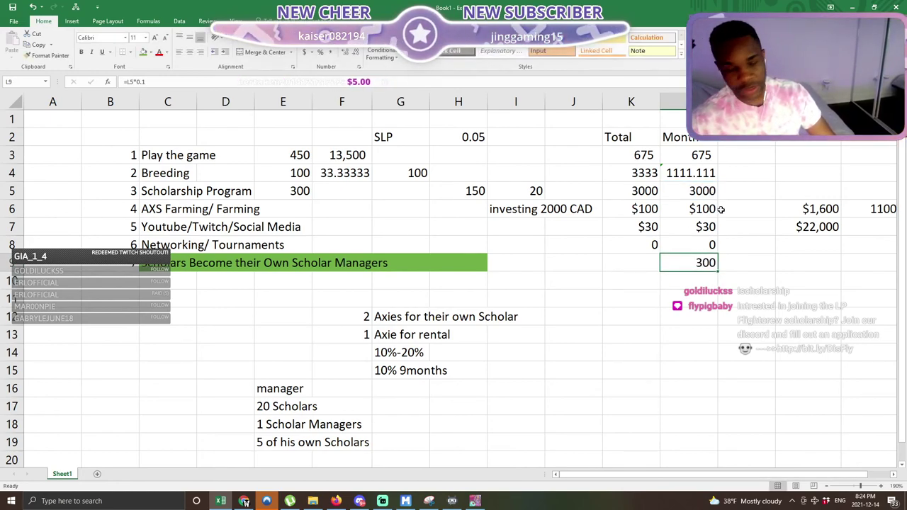
- Total the monthly figures in L10 with the formula =SUM(L3:L9)
drag(700, 160, 699, 263)
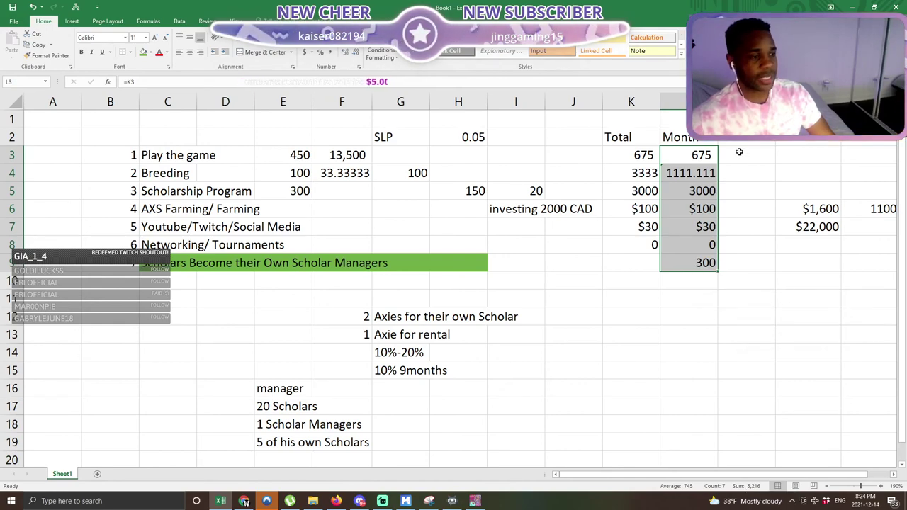
drag(759, 190, 893, 255)
click(572, 276)
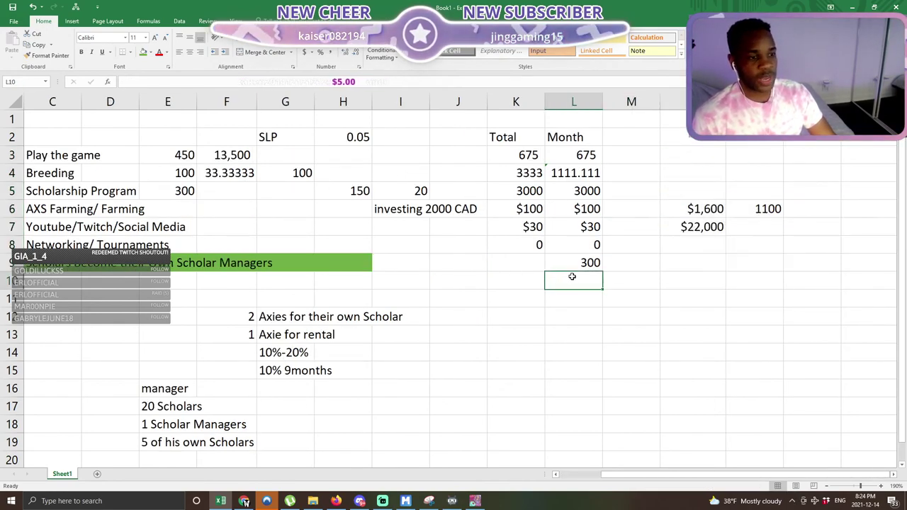
text(=SUM()
key(Return)
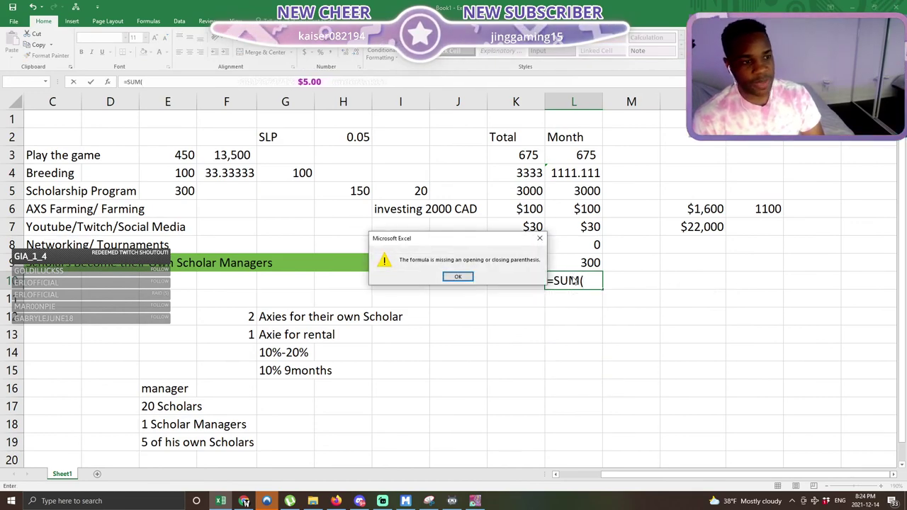
key(Return)
key(End)
key(F2)
key(Up)
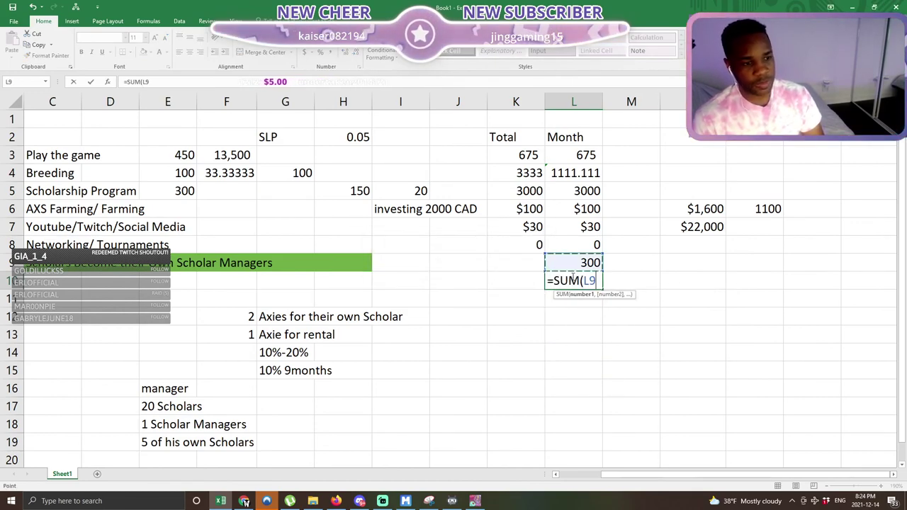
key(shift+Up)
key(shift+Up)
key(shift+Up)
key(shift+Up)
key(shift+Up)
key(shift+Up)
key(Return)
key(Up)
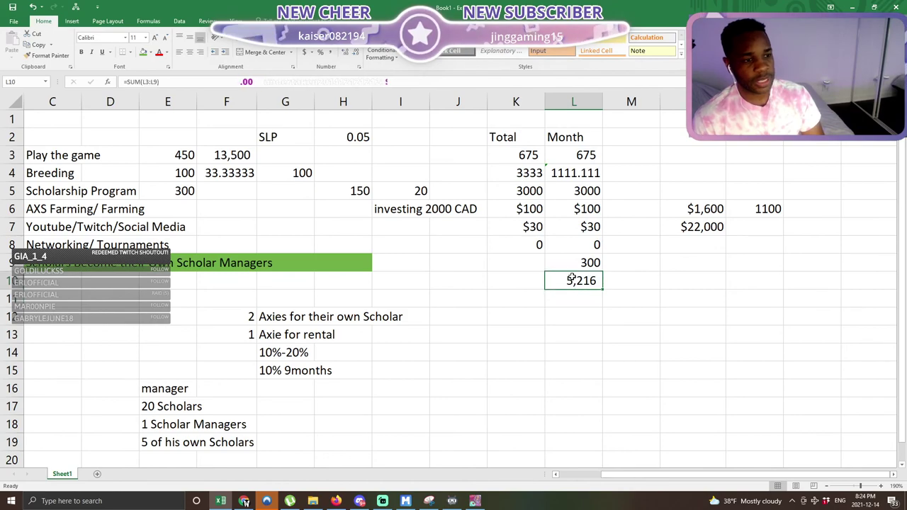
key(Right)
- Set the number of scholars in I5 of the Scholarship Program row to 100 and check the monthly sum in L10
click(418, 188)
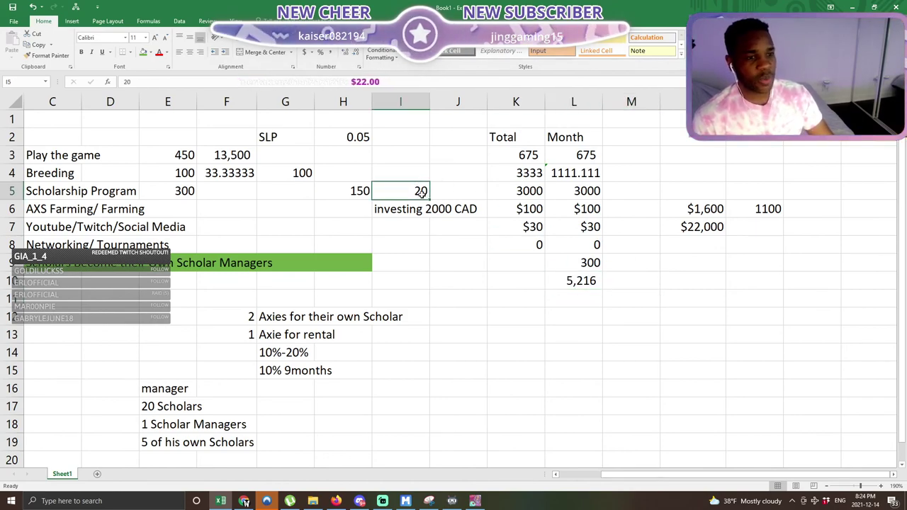
click(603, 190)
key(Left)
key(Left)
key(Left)
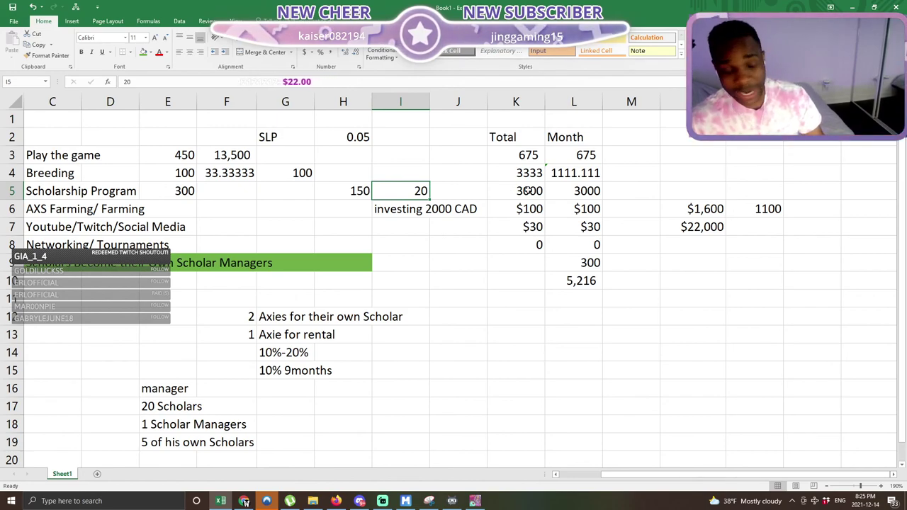
text(100)
key(Return)
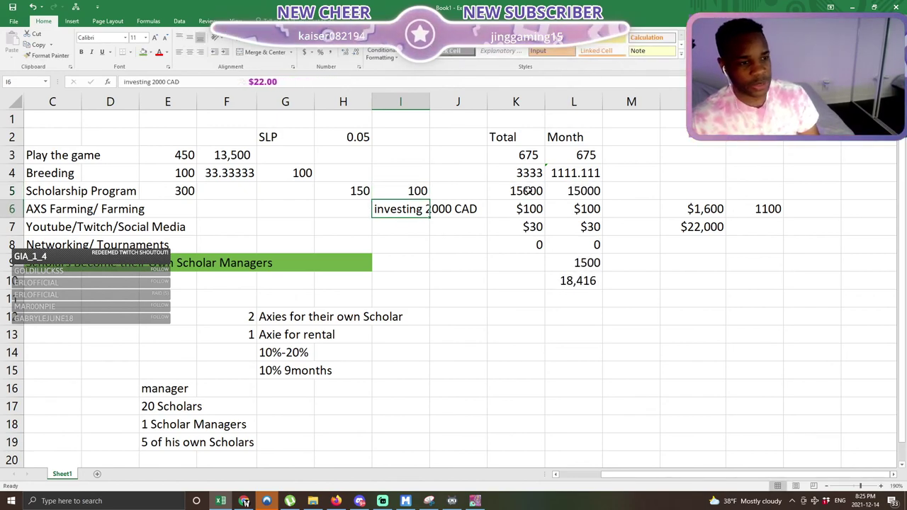
click(588, 279)
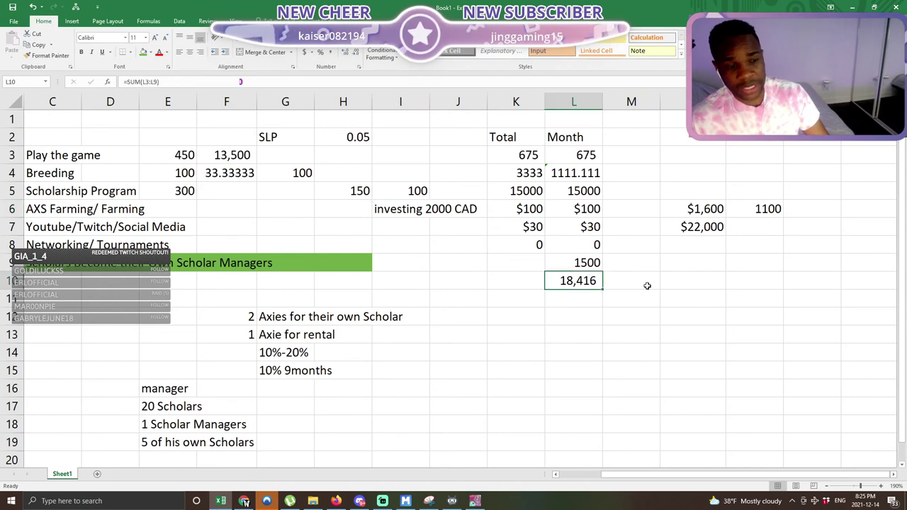
click(419, 192)
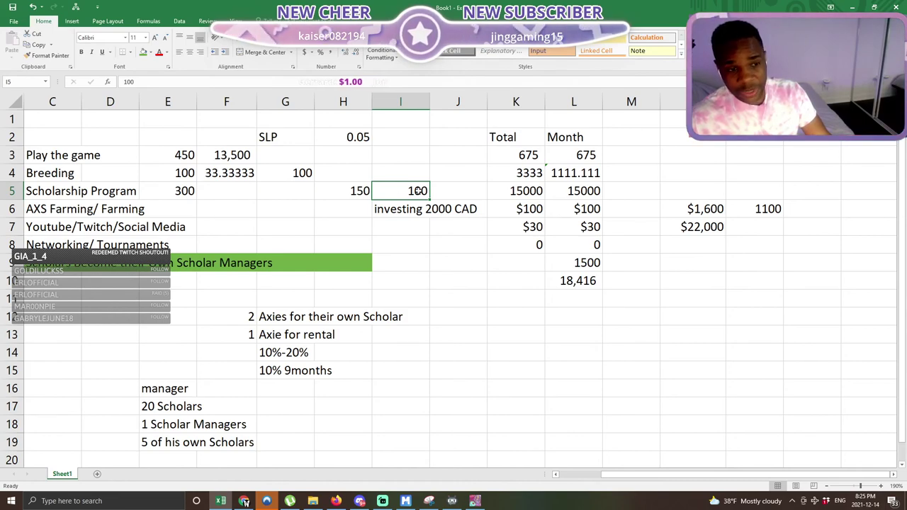
- Divide the number of scholars by 12 in I4 with the formula =I5/12 and check the monthly sum in L10
click(408, 175)
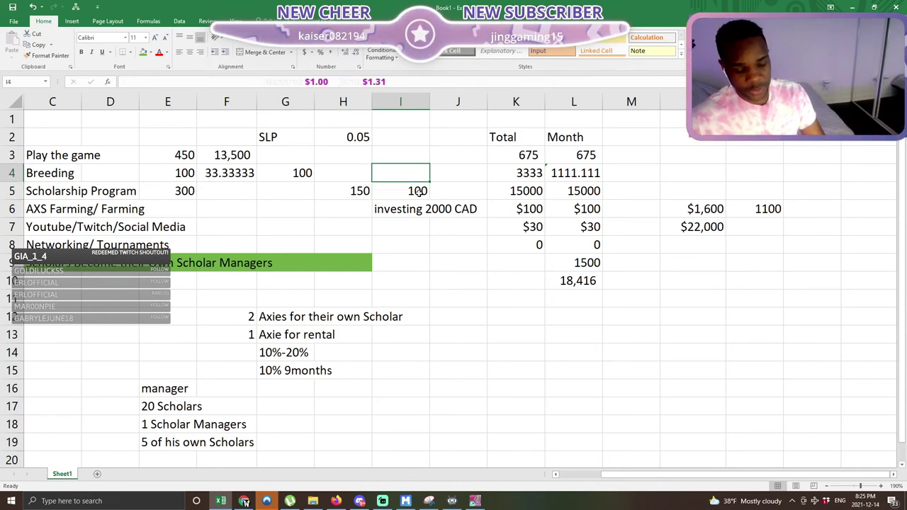
text(=)
click(419, 192)
text(/12)
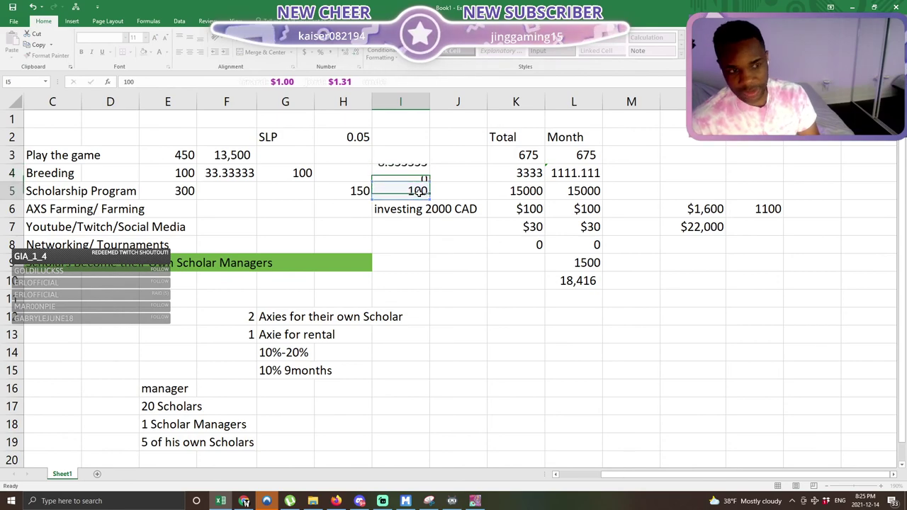
key(ctrl+Return)
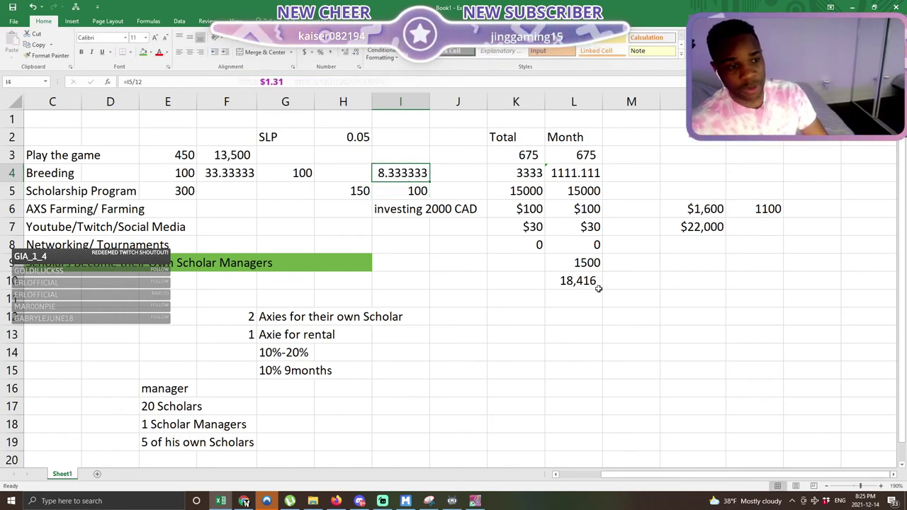
click(565, 280)
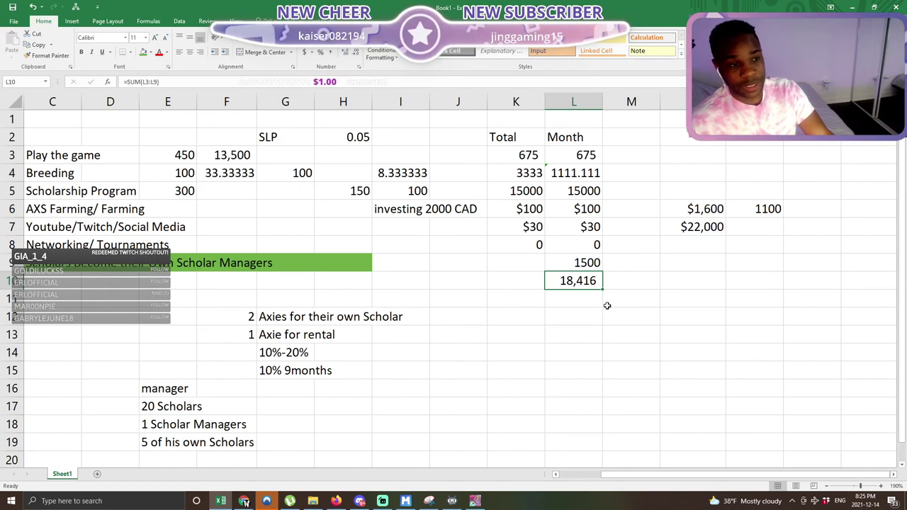
click(517, 262)
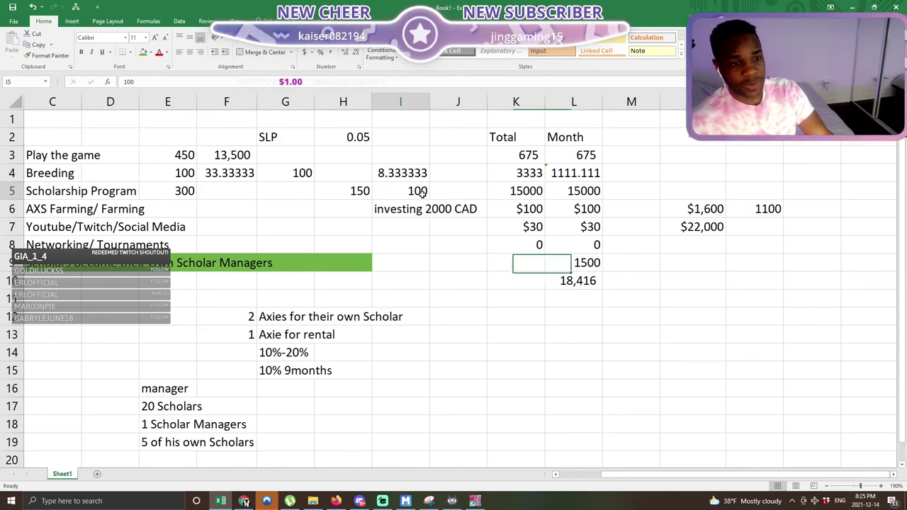
- Raise the number of scholars in I5 of the Scholarship Program row to 1000 and check the monthly sum in L10
click(407, 192)
key(F2)
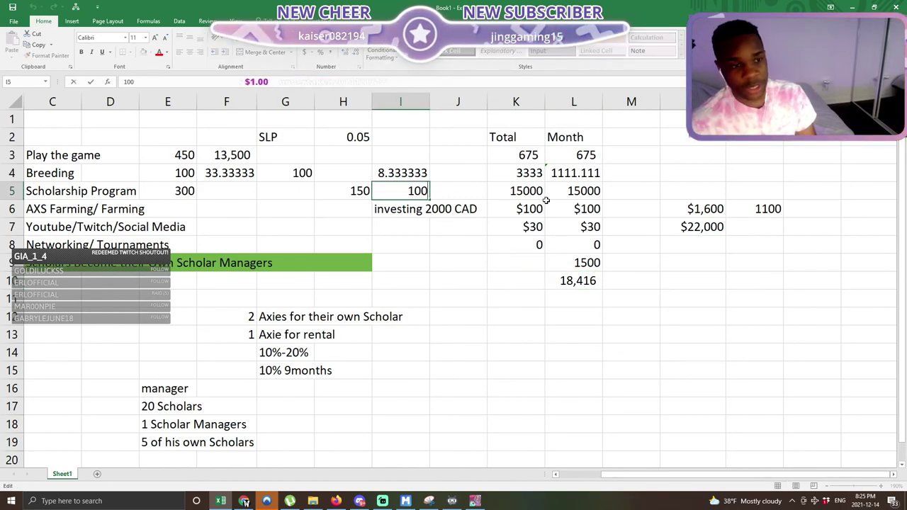
key(Return)
key(Up)
key(Up)
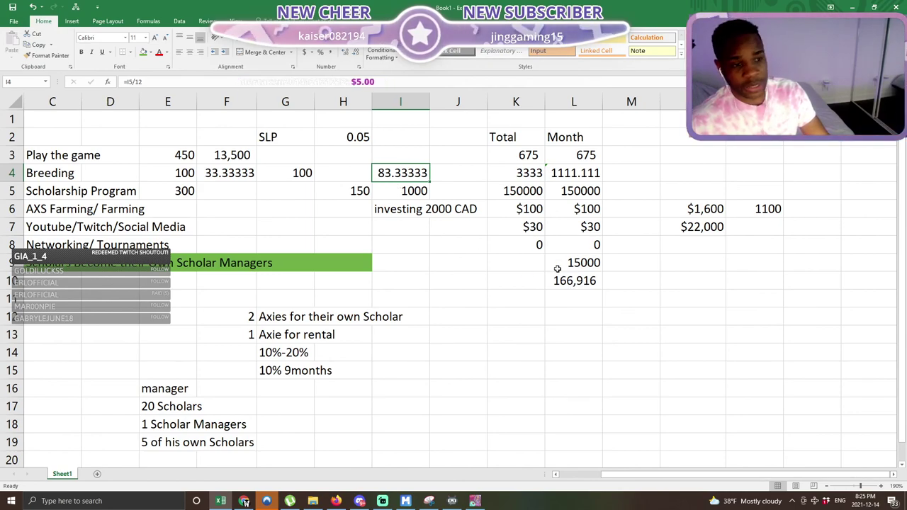
click(528, 249)
click(567, 282)
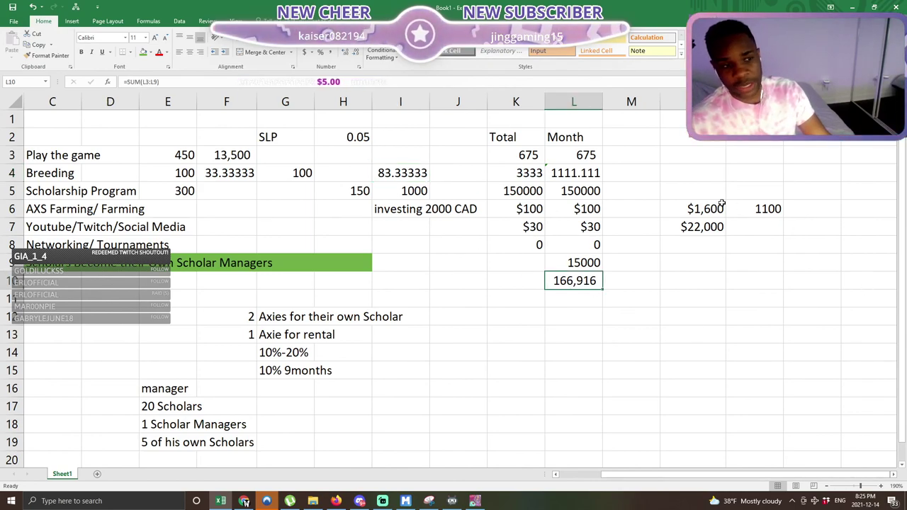
- Go back to the start of the list and review the seven ways to earn, from Play the game to the scholar managers row
click(560, 261)
key(Left)
key(Left)
key(Left)
key(Left)
key(Left)
key(Left)
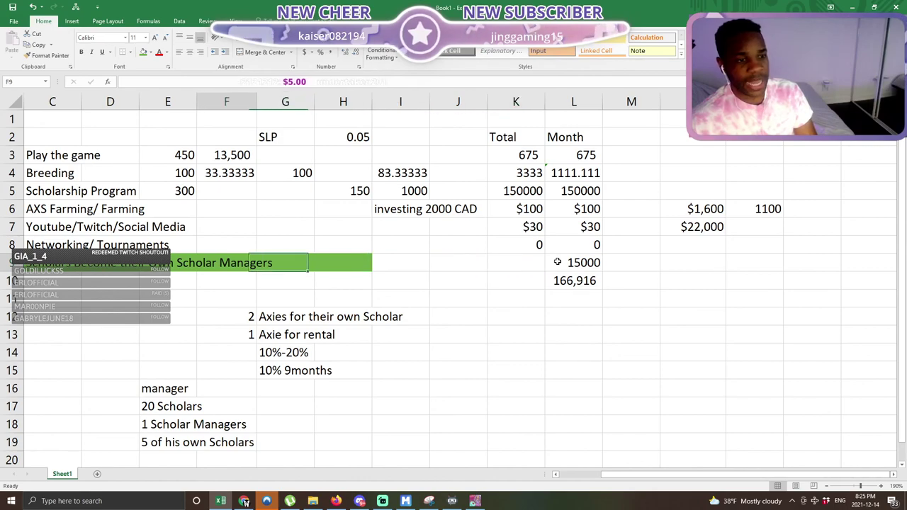
key(Right)
key(Left)
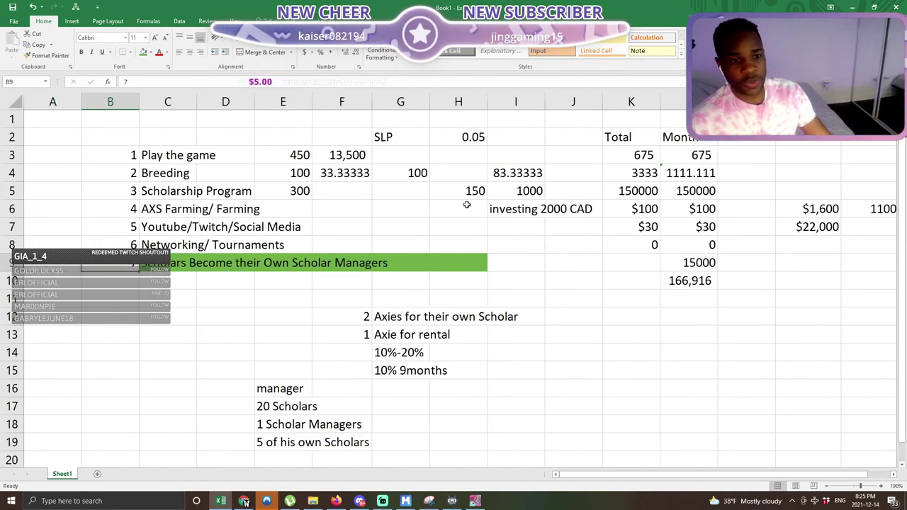
click(132, 153)
click(166, 160)
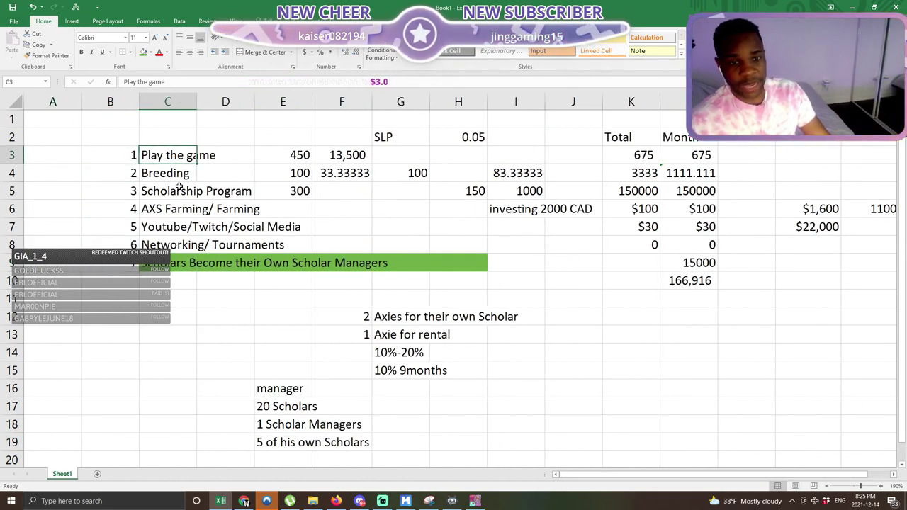
drag(177, 176, 181, 291)
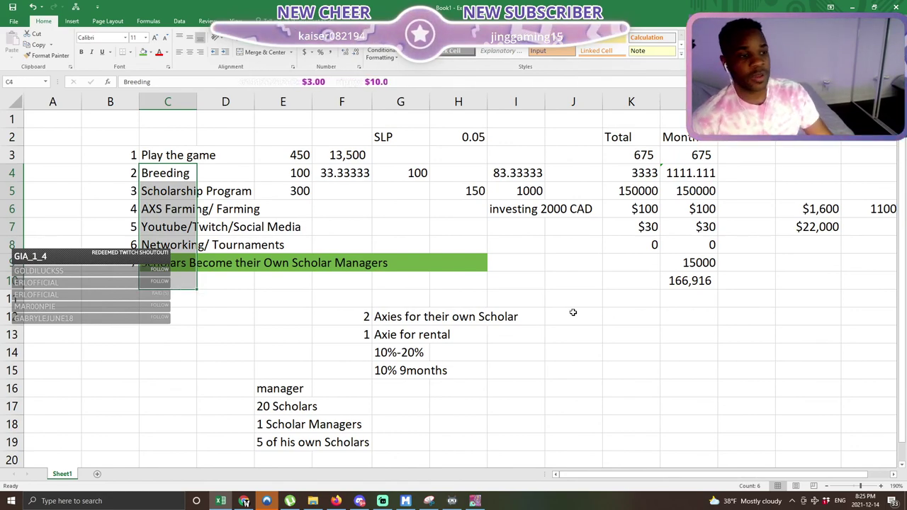
- Note the percentage range 30-40% in K12, below the Total column
click(611, 360)
click(638, 320)
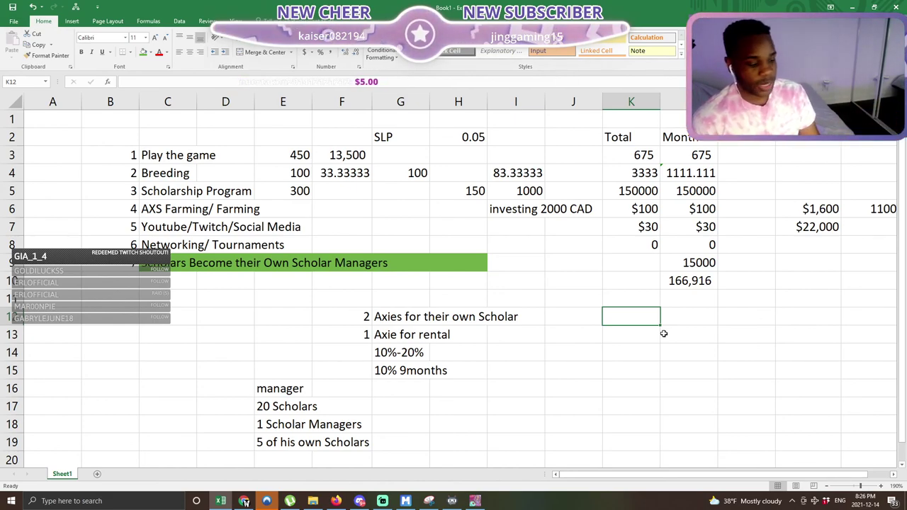
text(30-)
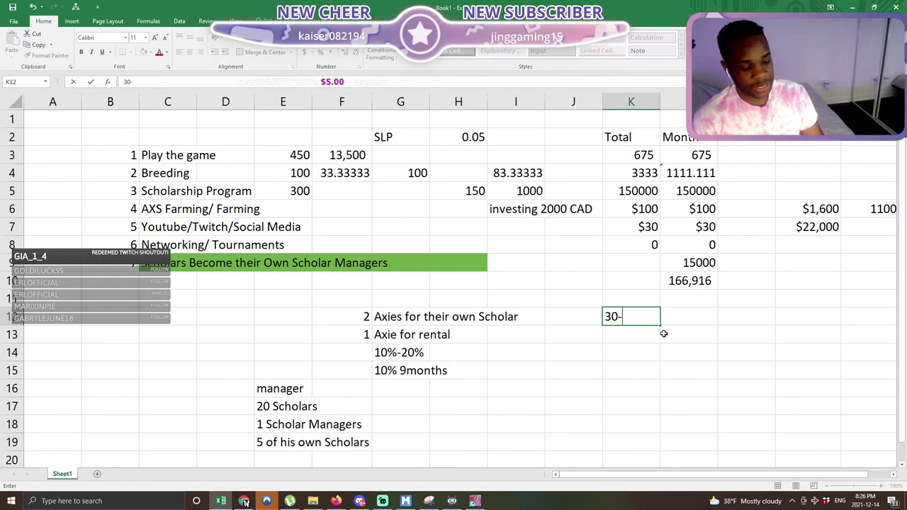
text(40%)
key(Return)
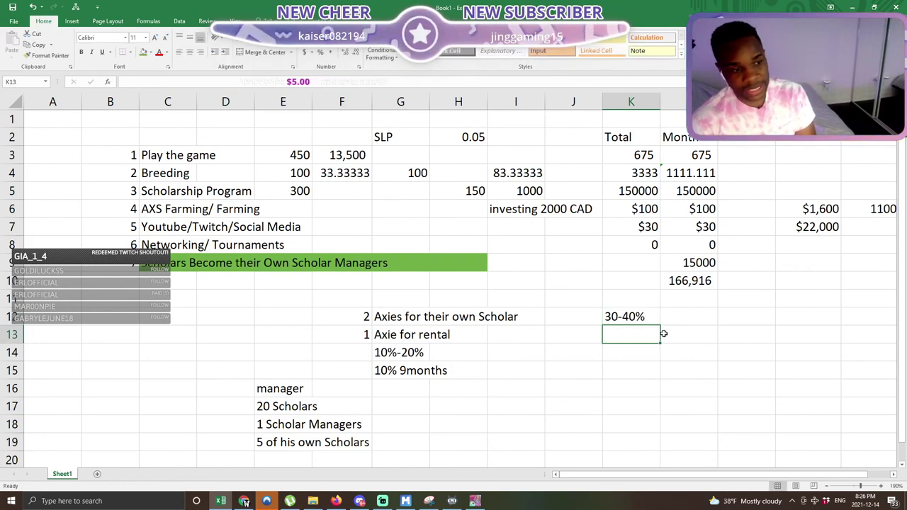
key(Up)
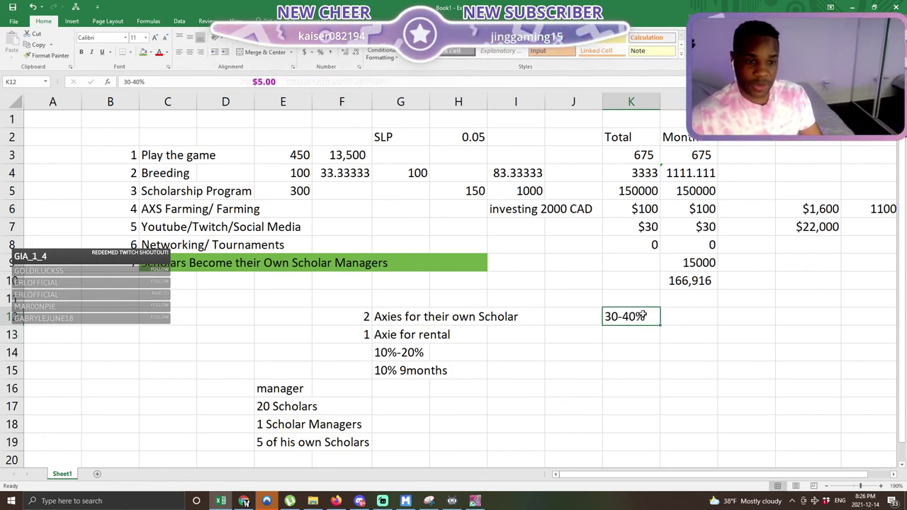
- Highlight the Total and Month figures in K2:L10 for review, and switch to the Chrome browser
drag(616, 138, 712, 284)
click(748, 282)
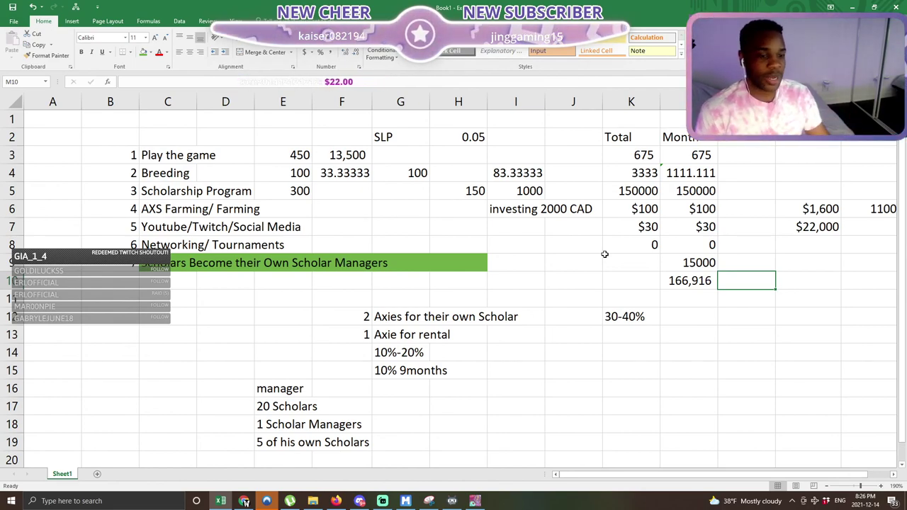
click(244, 501)
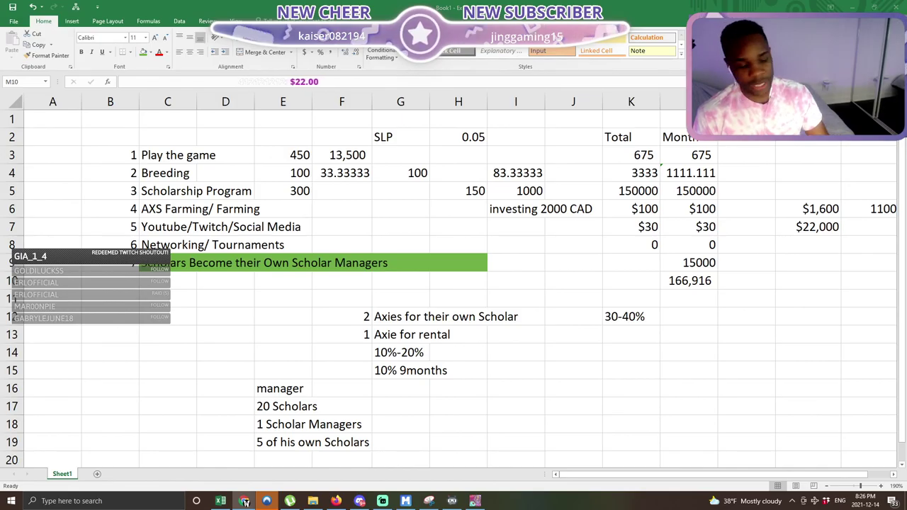